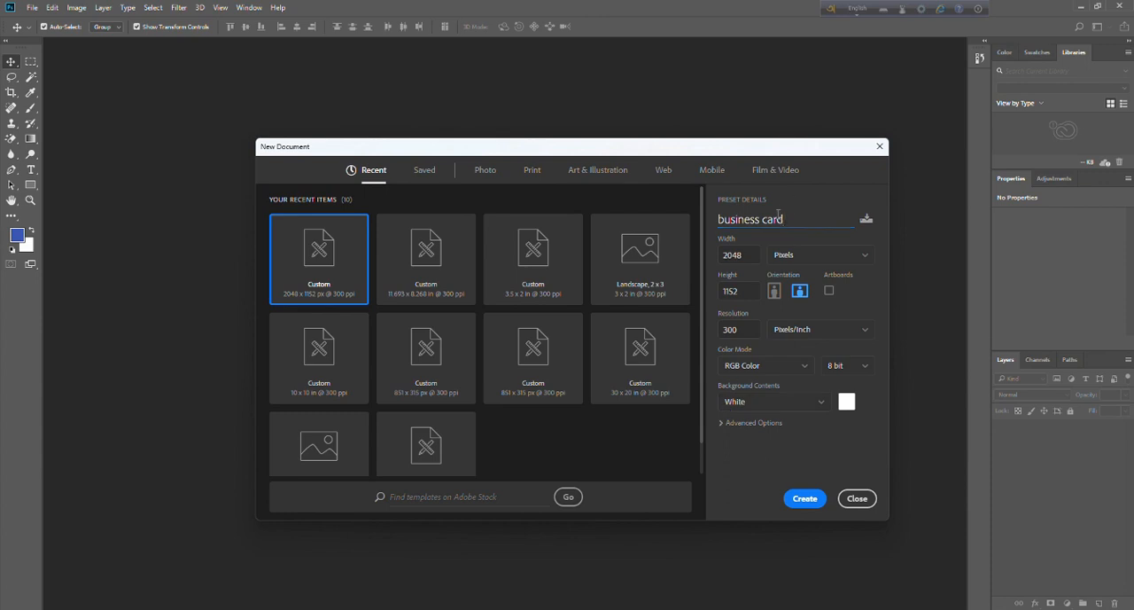
Set the new "business card" document to 3.5 inches wide and 2 inches high in landscape orientation.
{"action": "left_click_drag", "start_coordinate": [796, 220], "coordinate": [679, 224]}
{"action": "left_click", "coordinate": [812, 203]}
{"action": "left_click", "coordinate": [796, 257]}
{"action": "left_click", "coordinate": [791, 302]}
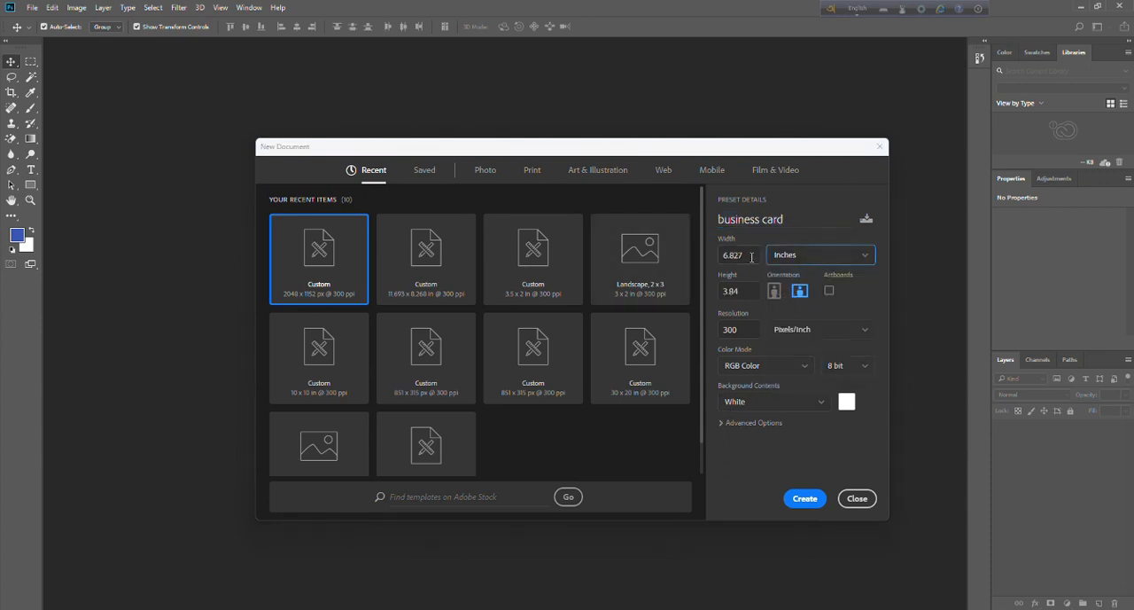
{"action": "left_click_drag", "start_coordinate": [751, 257], "coordinate": [712, 260]}
{"action": "type", "text": "3"}
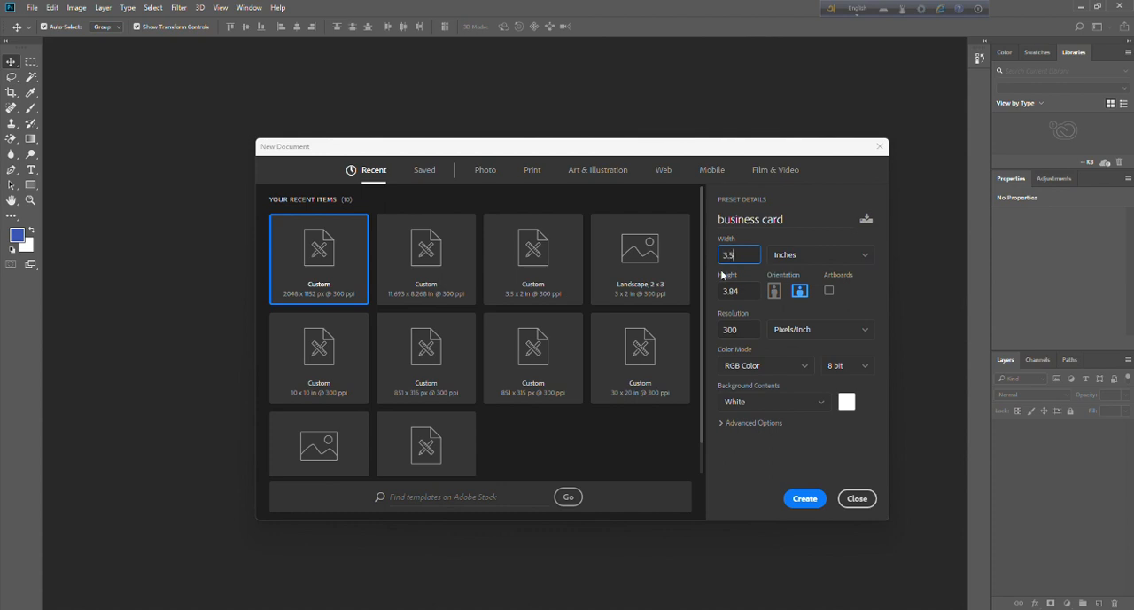
{"action": "type", "text": ".5"}
{"action": "key", "text": "Tab"}
{"action": "type", "text": "2"}
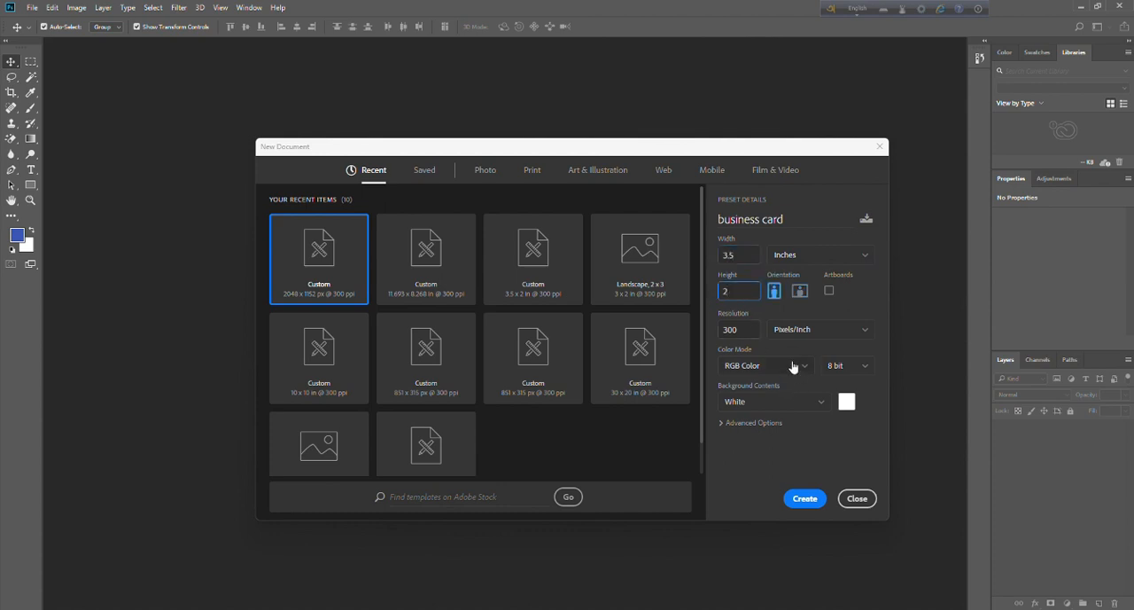
{"action": "left_click", "coordinate": [798, 294]}
Keep the resolution at 300 pixels/inch, set the color mode to CMYK Color, and create the document.
{"action": "left_click_drag", "start_coordinate": [753, 330], "coordinate": [696, 334]}
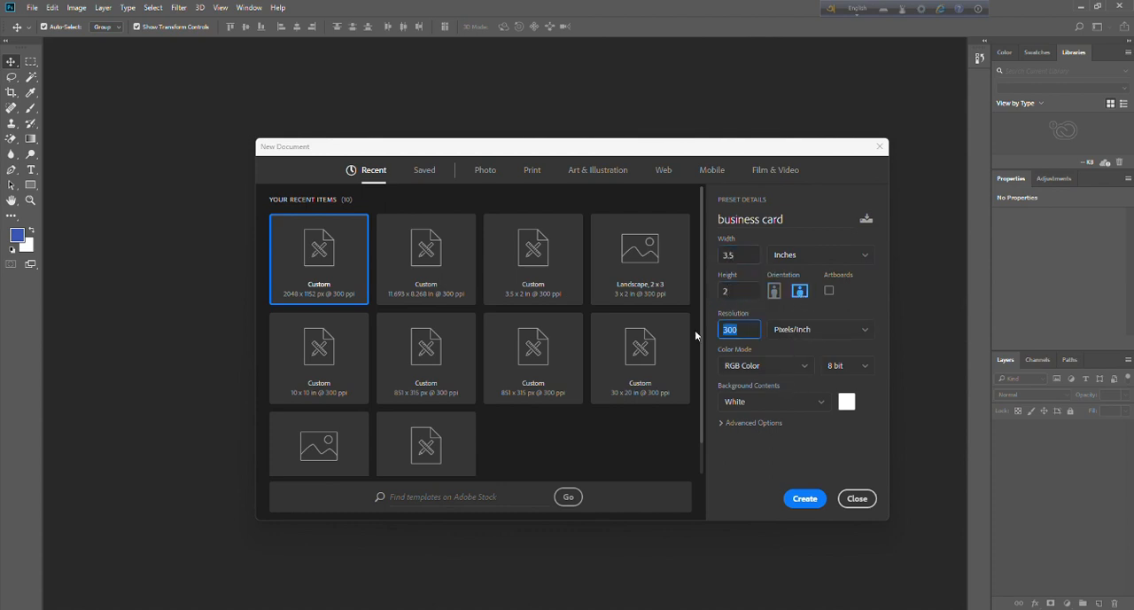
{"action": "left_click", "coordinate": [817, 330]}
{"action": "left_click", "coordinate": [776, 347]}
{"action": "left_click", "coordinate": [804, 372]}
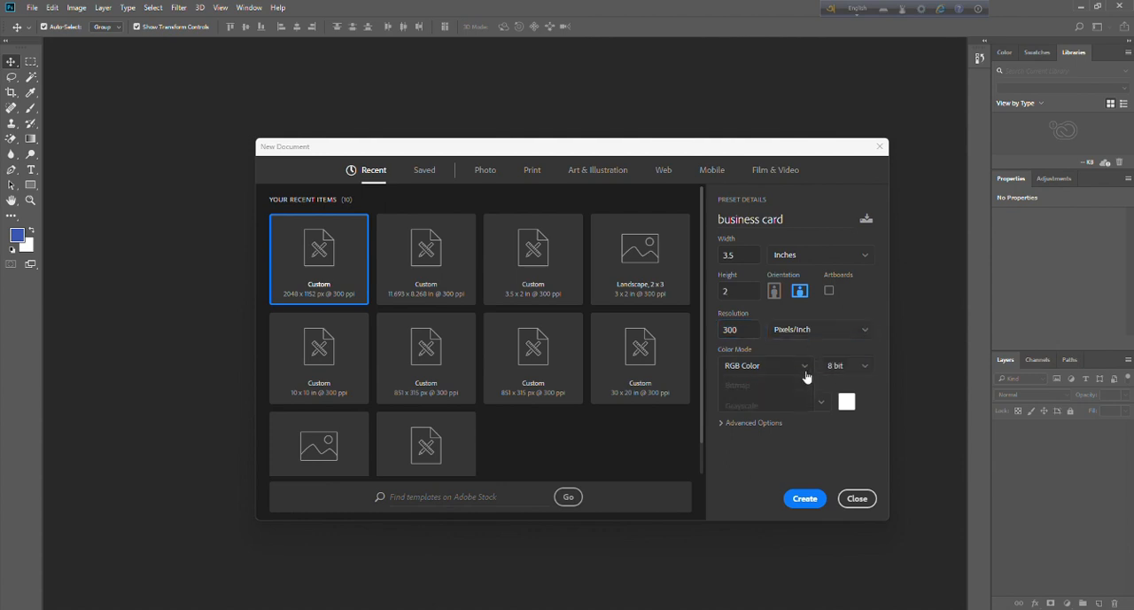
{"action": "left_click", "coordinate": [784, 449]}
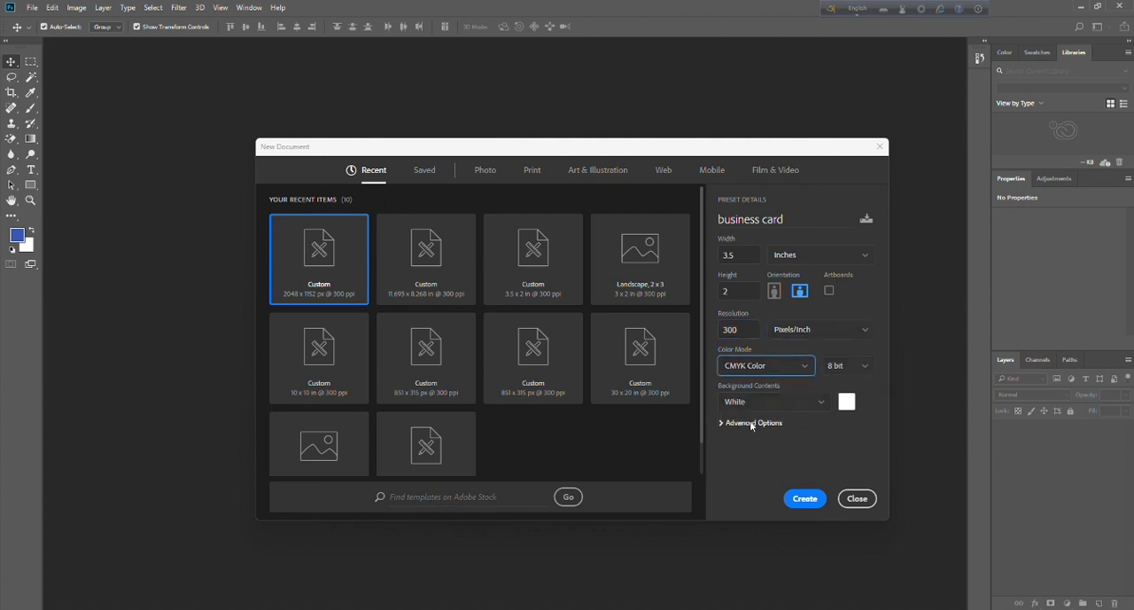
{"action": "left_click", "coordinate": [802, 502]}
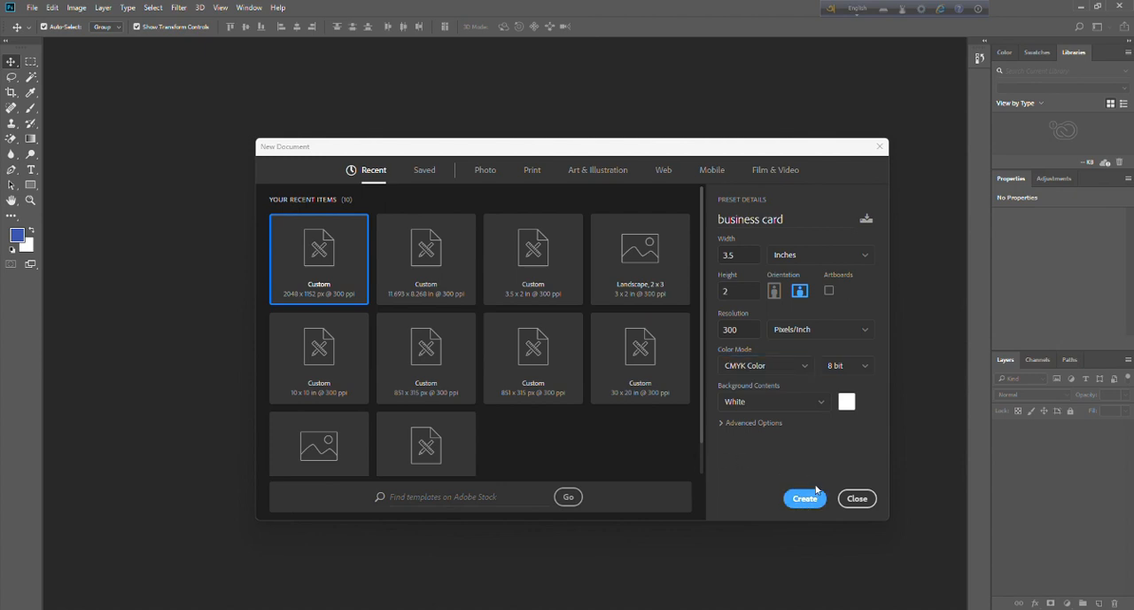
{"action": "left_click", "coordinate": [802, 499]}
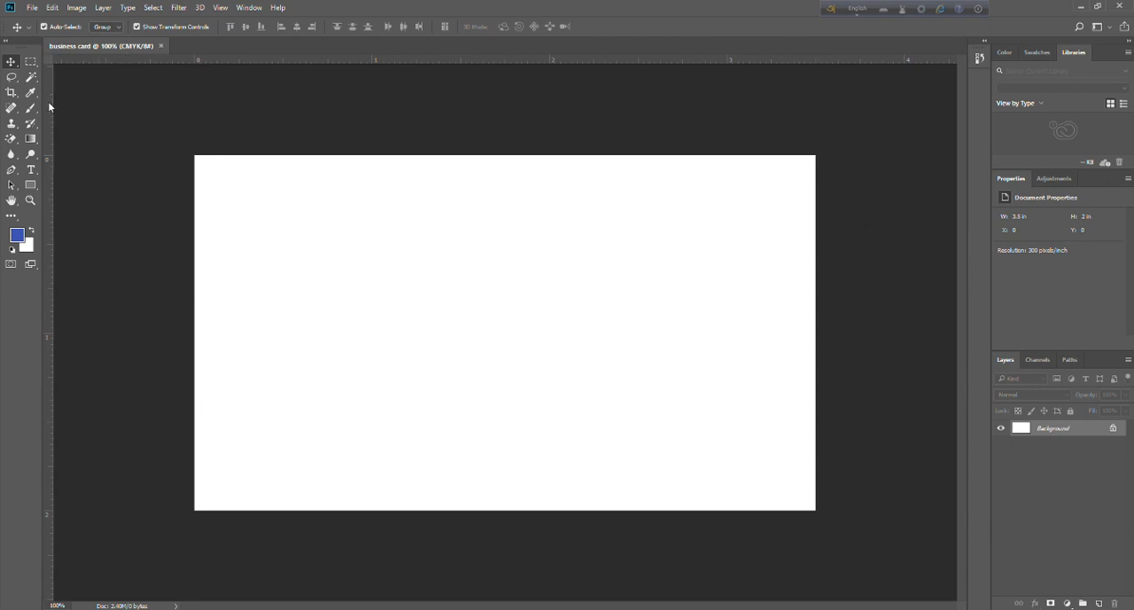
Place two vertical and two horizontal guides along the four edges of the white canvas.
{"action": "left_click_drag", "start_coordinate": [49, 100], "coordinate": [195, 225]}
{"action": "left_click_drag", "start_coordinate": [289, 61], "coordinate": [331, 155]}
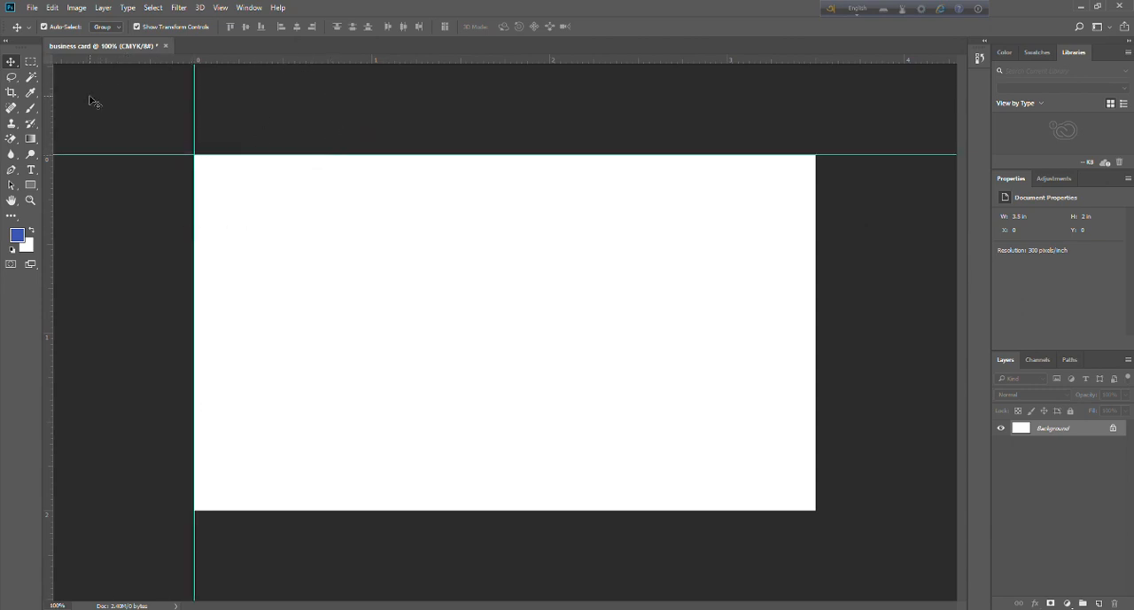
{"action": "left_click_drag", "start_coordinate": [48, 120], "coordinate": [816, 212]}
{"action": "left_click_drag", "start_coordinate": [229, 62], "coordinate": [435, 511]}
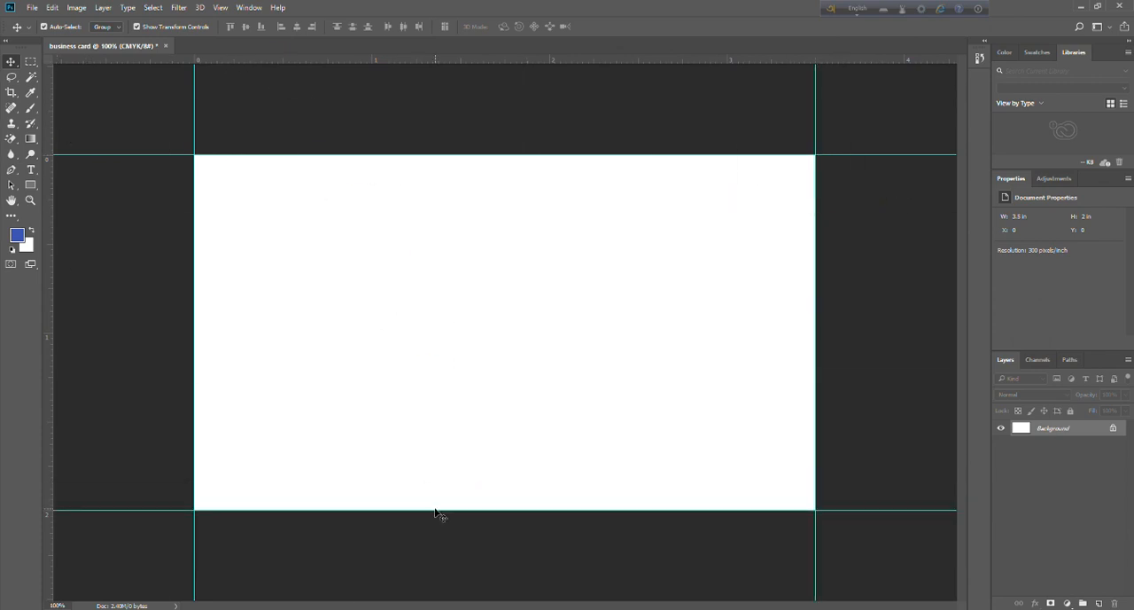
Enlarge the canvas to 3.75 inches wide and 2.25 inches high to add a bleed around the guides.
{"action": "left_click", "coordinate": [77, 7]}
{"action": "left_click", "coordinate": [97, 93]}
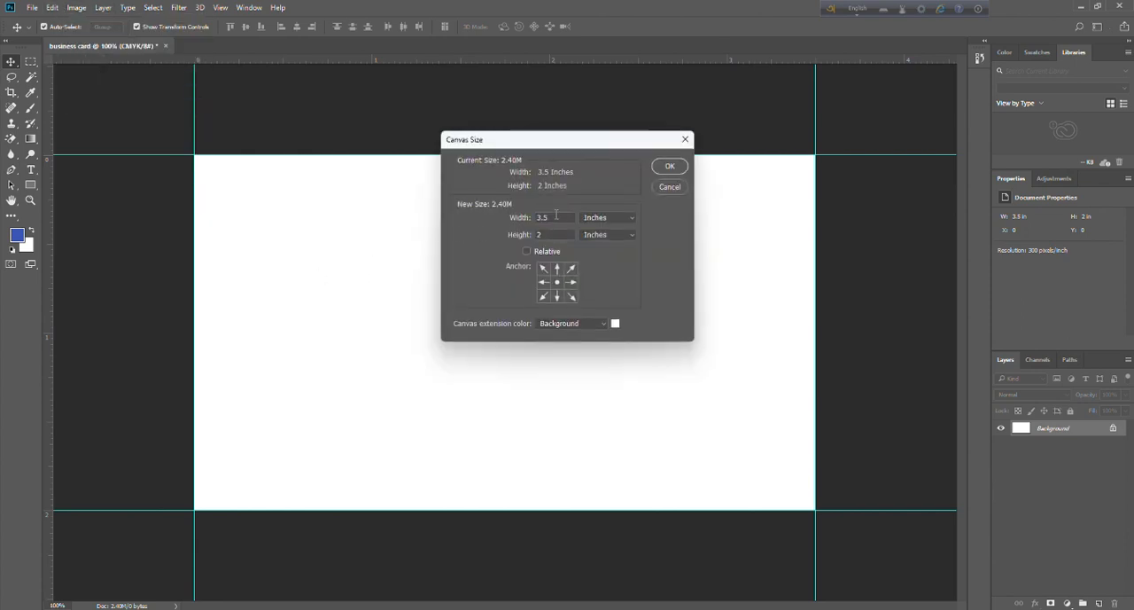
{"action": "left_click", "coordinate": [558, 218]}
{"action": "key", "text": "BackSpace"}
{"action": "type", "text": "75"}
{"action": "left_click", "coordinate": [563, 235]}
{"action": "type", "text": ".25"}
{"action": "left_click", "coordinate": [670, 166]}
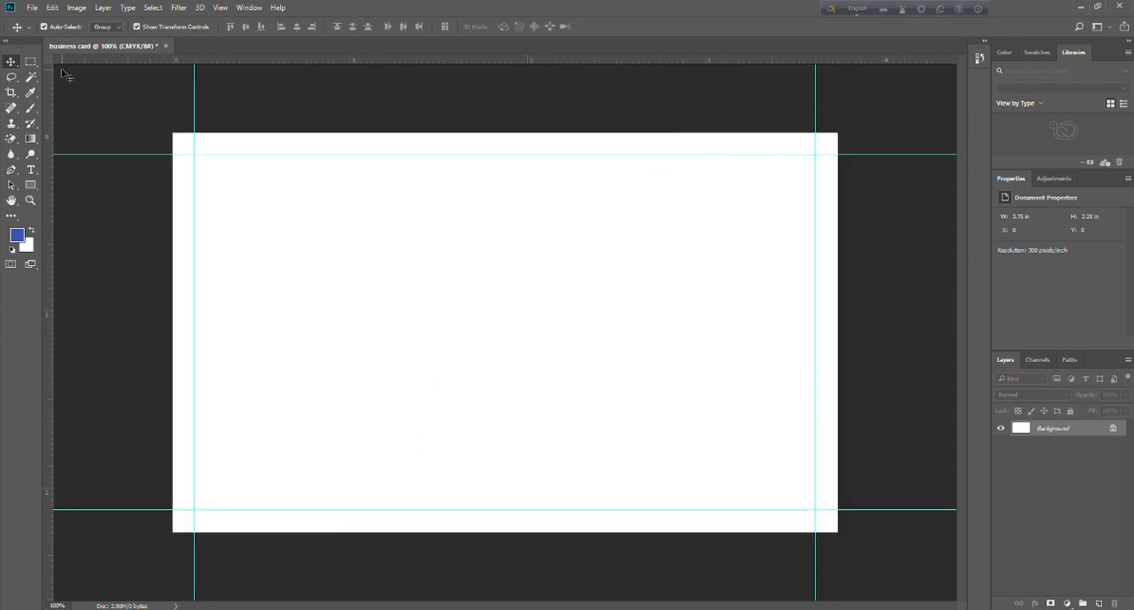
Add four inner margin guides inset by the bleed width, using a small square marquee selection as spacer, then deselect it.
{"action": "left_click", "coordinate": [31, 62]}
{"action": "left_click_drag", "start_coordinate": [173, 132], "coordinate": [204, 167]}
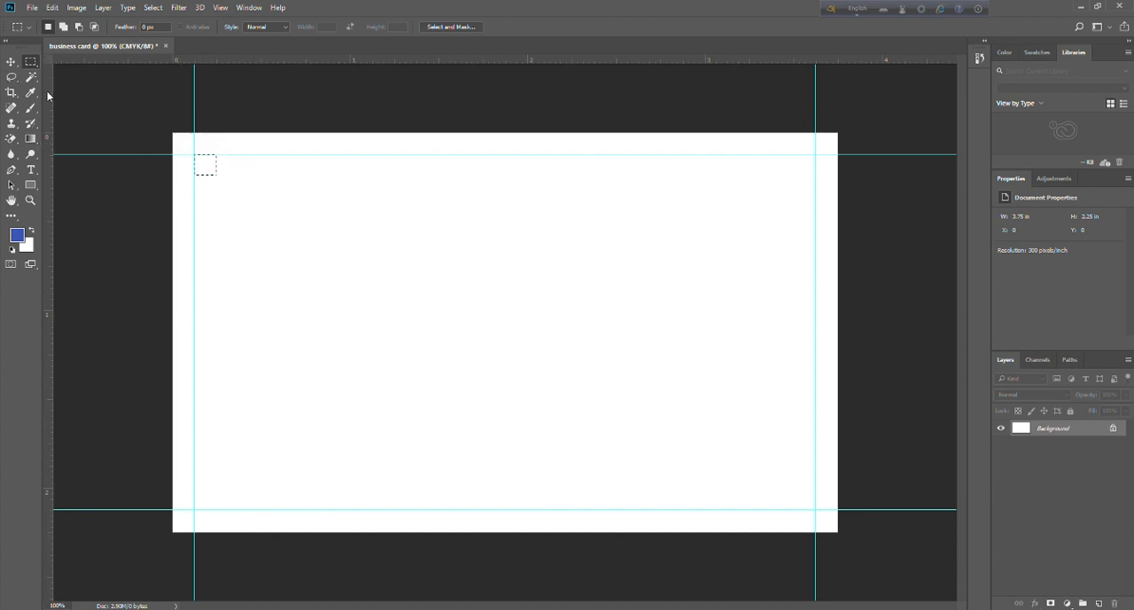
{"action": "left_click_drag", "start_coordinate": [49, 95], "coordinate": [216, 173]}
{"action": "left_click_drag", "start_coordinate": [256, 58], "coordinate": [274, 175]}
{"action": "left_click_drag", "start_coordinate": [205, 173], "coordinate": [807, 174]}
{"action": "left_click_drag", "start_coordinate": [50, 139], "coordinate": [797, 498]}
{"action": "left_click_drag", "start_coordinate": [753, 60], "coordinate": [759, 488]}
{"action": "right_click", "coordinate": [599, 293]}
{"action": "left_click", "coordinate": [613, 300]}
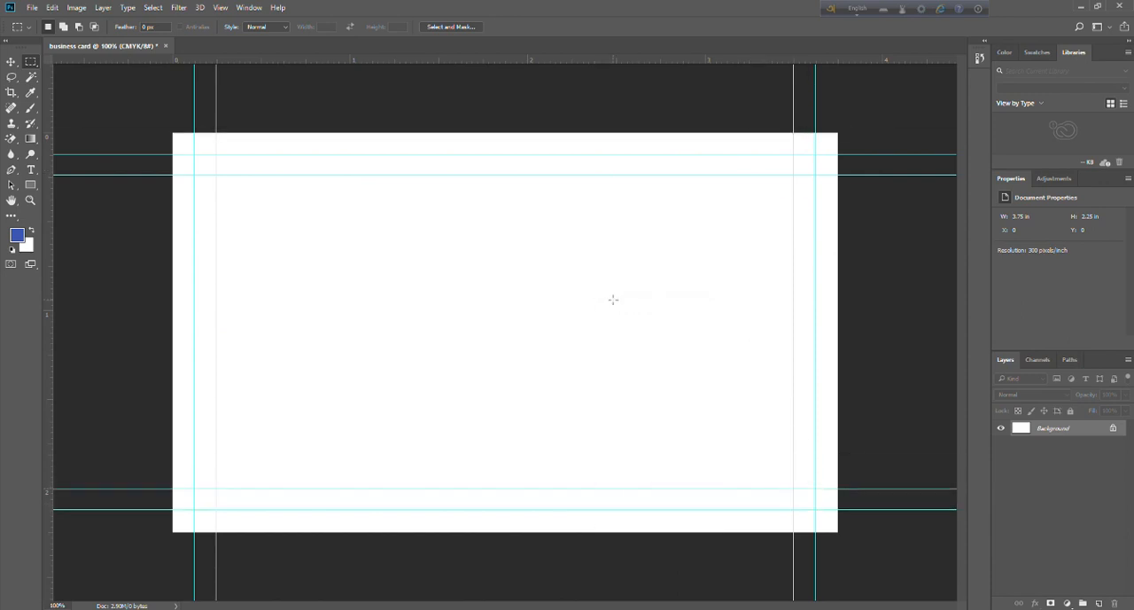
Add a solid color fill layer in dark green (#105b06) over the background.
{"action": "left_click", "coordinate": [1066, 603]}
{"action": "left_click", "coordinate": [1036, 340]}
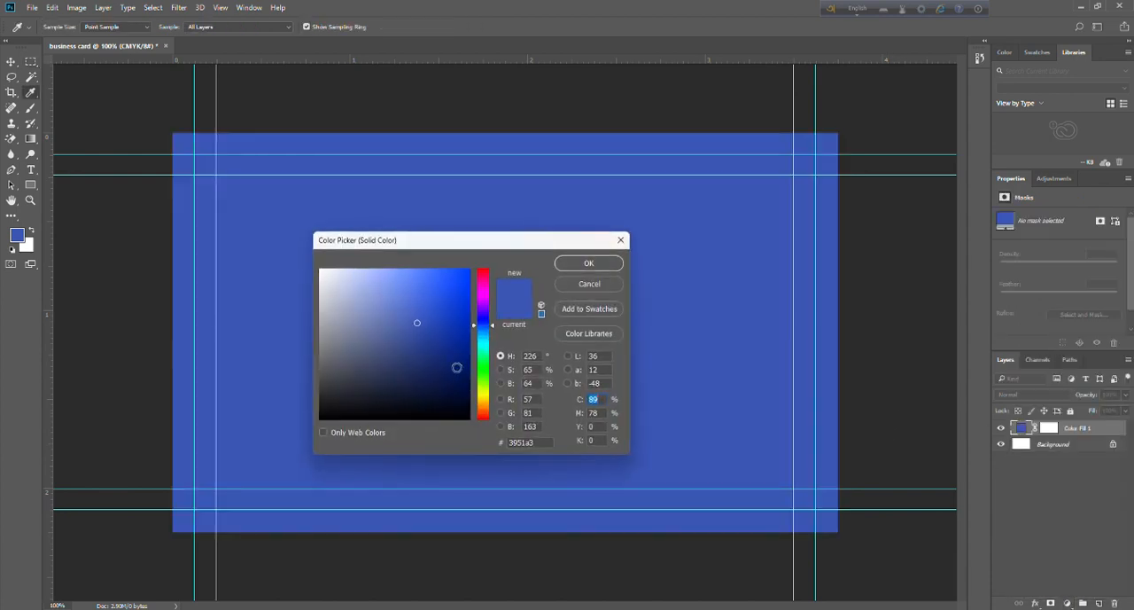
{"action": "left_click", "coordinate": [481, 364]}
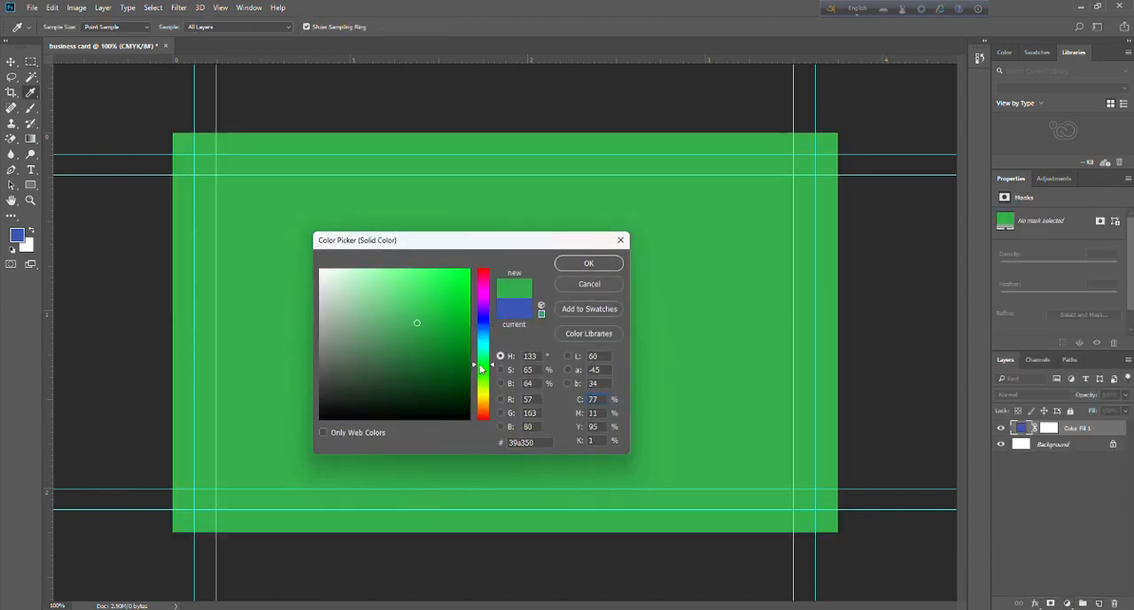
{"action": "left_click", "coordinate": [483, 375]}
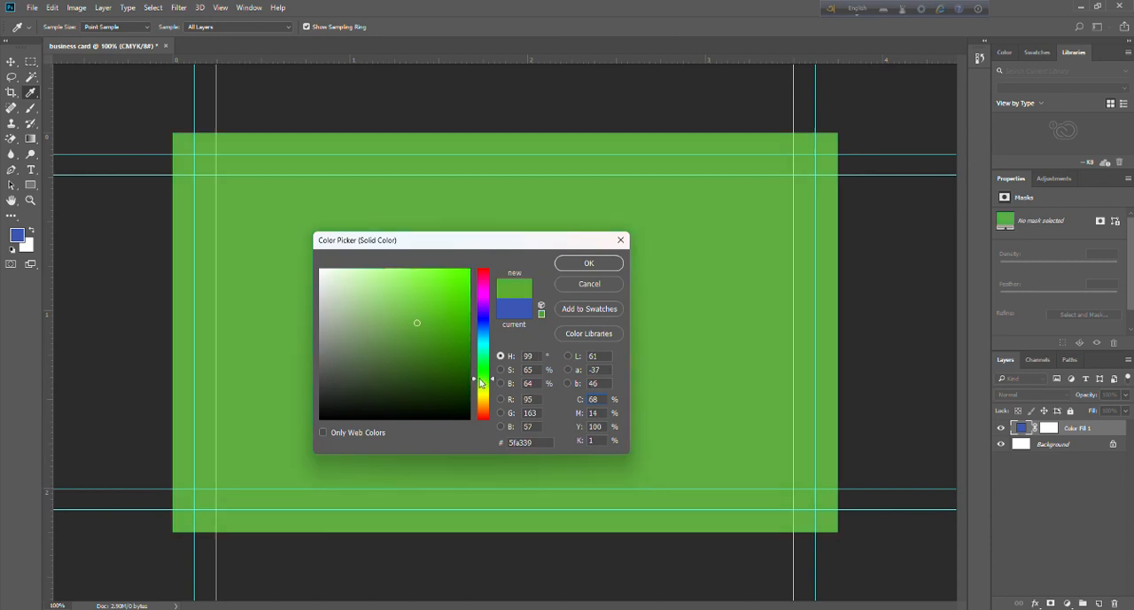
{"action": "left_click", "coordinate": [444, 353]}
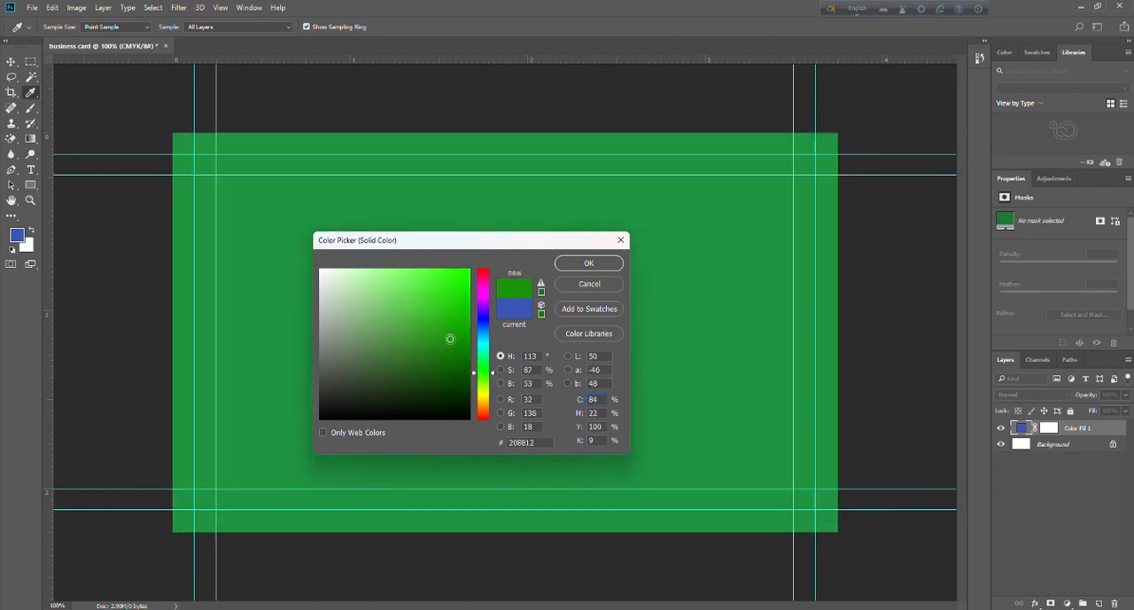
{"action": "left_click", "coordinate": [453, 361]}
{"action": "left_click", "coordinate": [461, 365]}
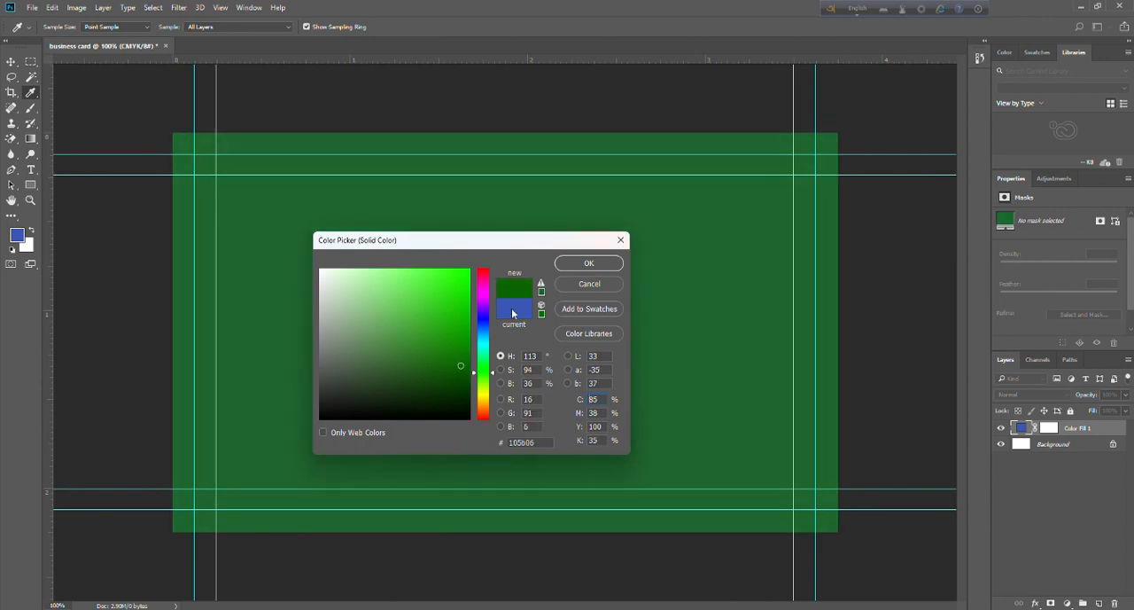
{"action": "left_click", "coordinate": [590, 264]}
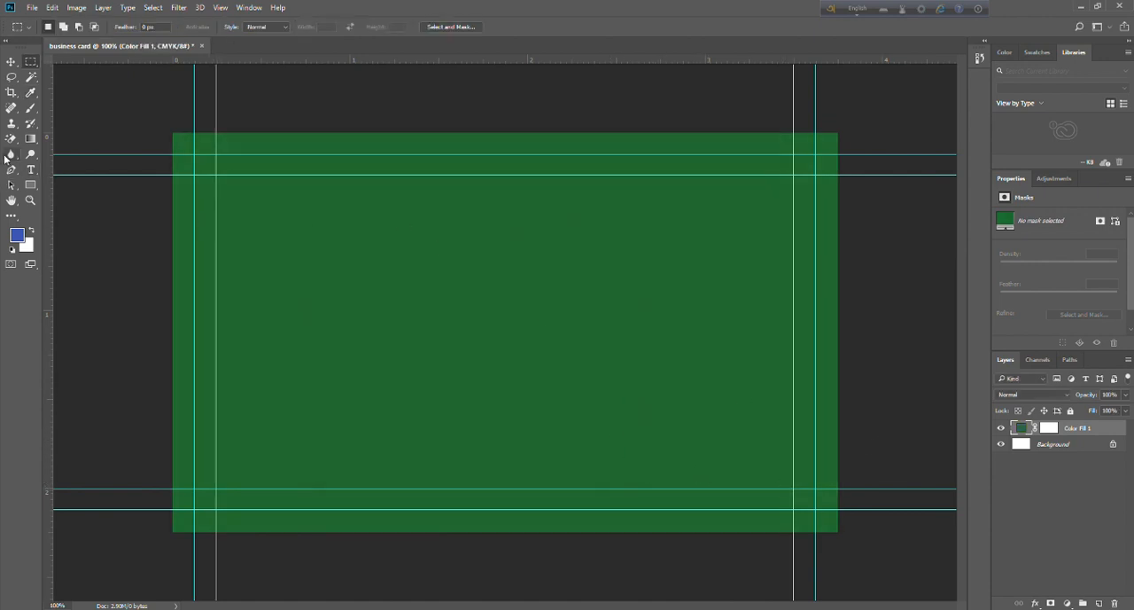
Add the text "Name" in white, Agency FB Bold at 10 pt, in the upper part of the card.
{"action": "left_click", "coordinate": [31, 169]}
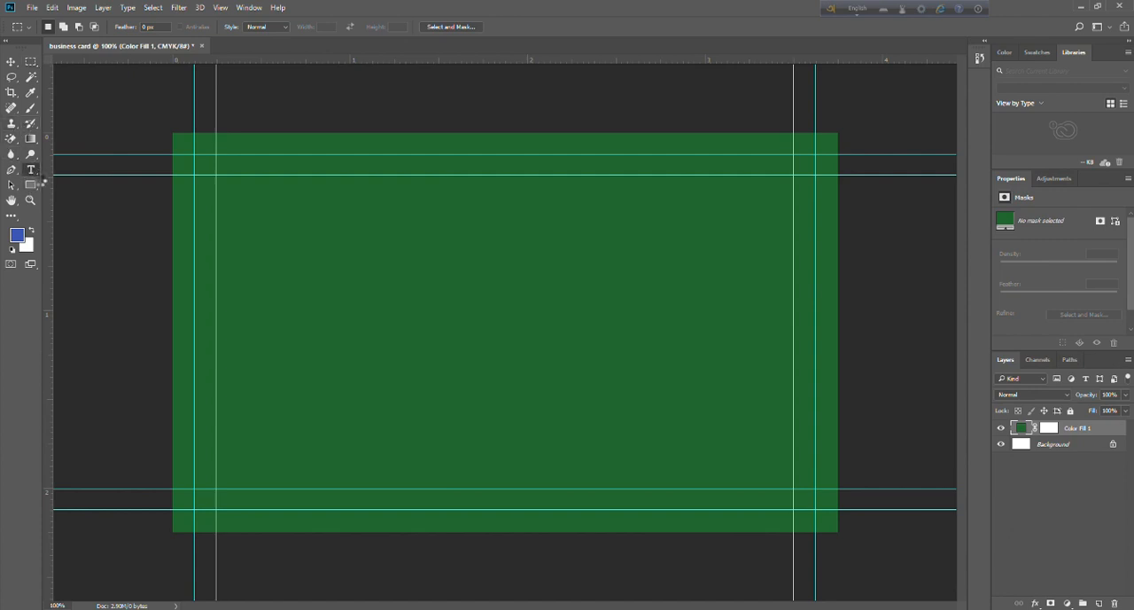
{"action": "left_click", "coordinate": [453, 28]}
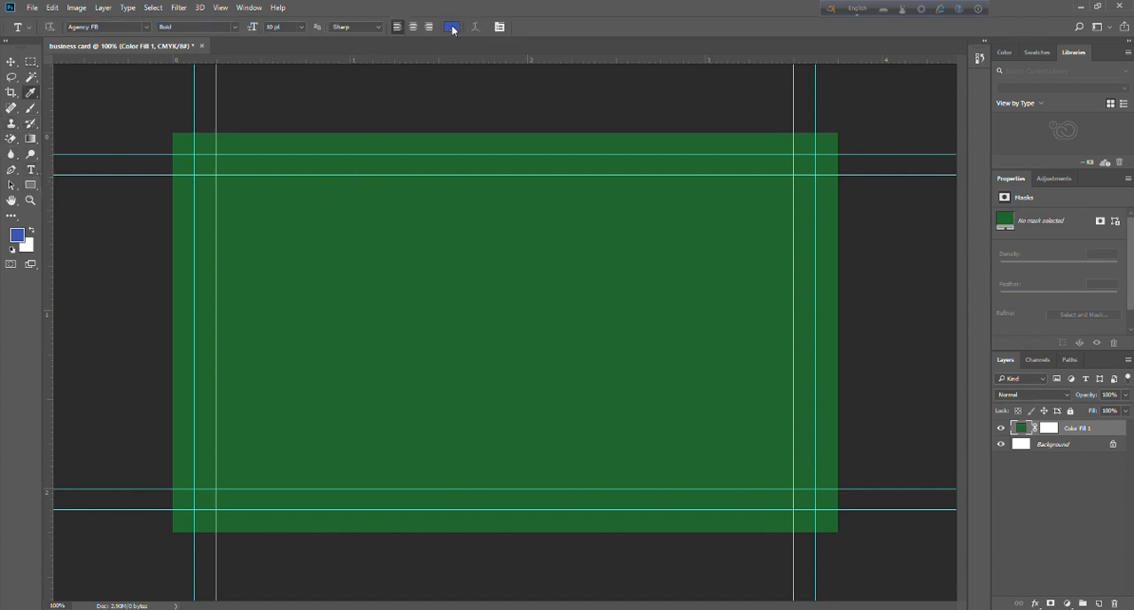
{"action": "left_click_drag", "start_coordinate": [414, 309], "coordinate": [299, 253]}
{"action": "left_click", "coordinate": [588, 263]}
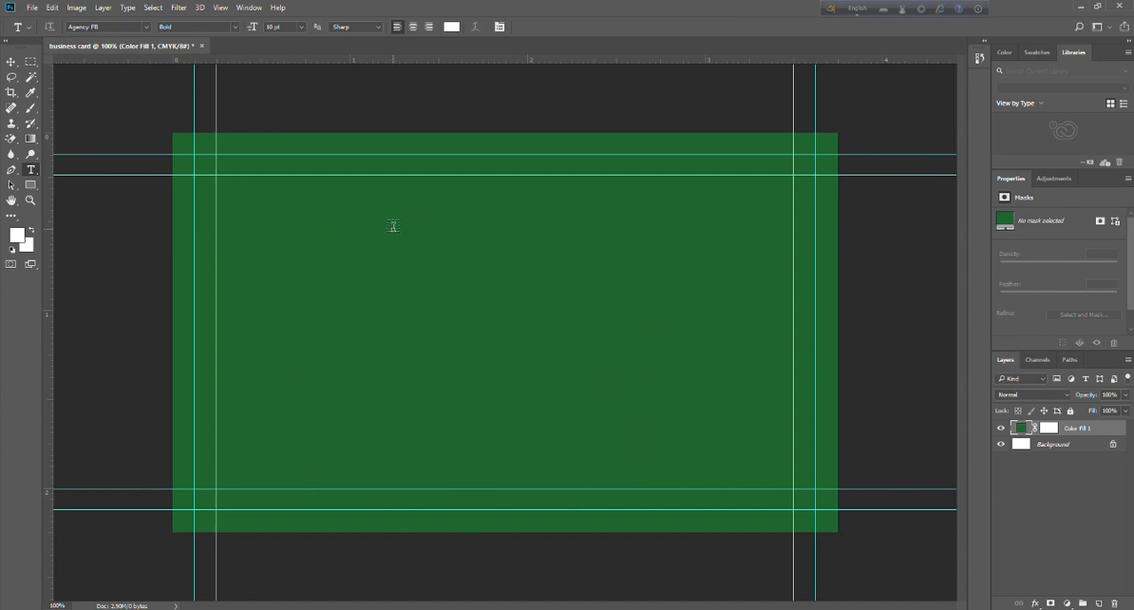
{"action": "left_click", "coordinate": [340, 28]}
{"action": "left_click", "coordinate": [340, 28]}
{"action": "left_click", "coordinate": [297, 217]}
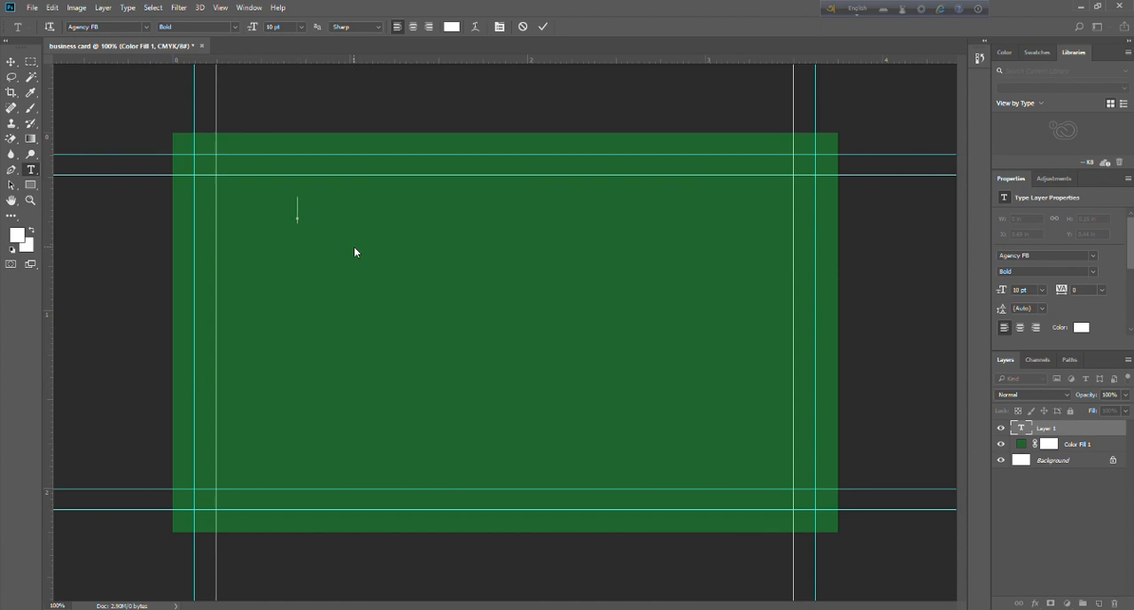
{"action": "type", "text": "Nam"}
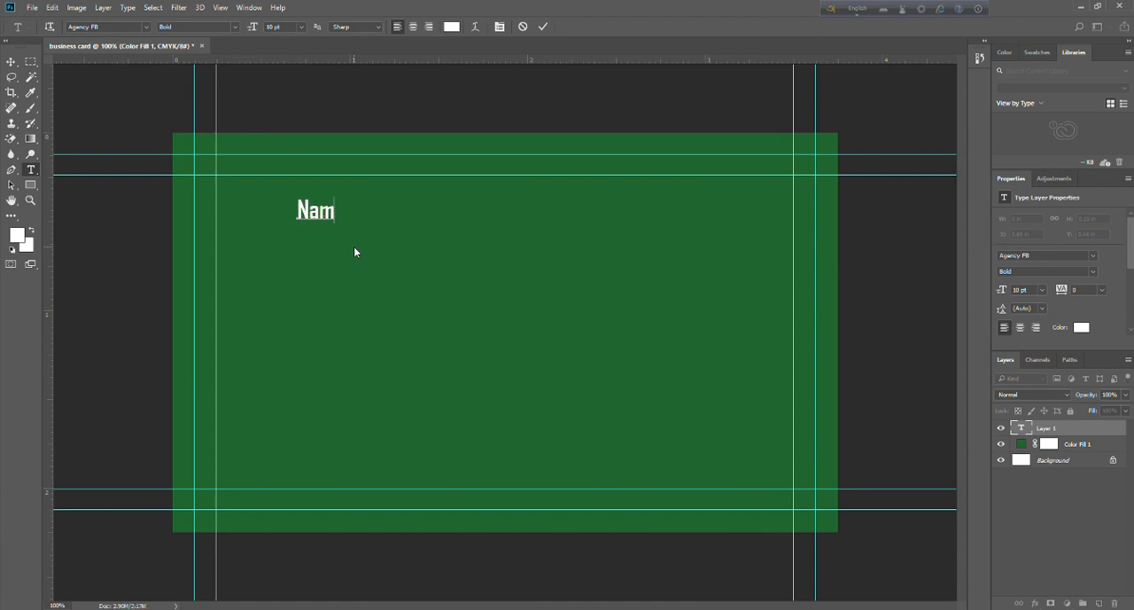
{"action": "type", "text": "ev"}
{"action": "key", "text": "BackSpace"}
{"action": "left_click", "coordinate": [12, 62]}
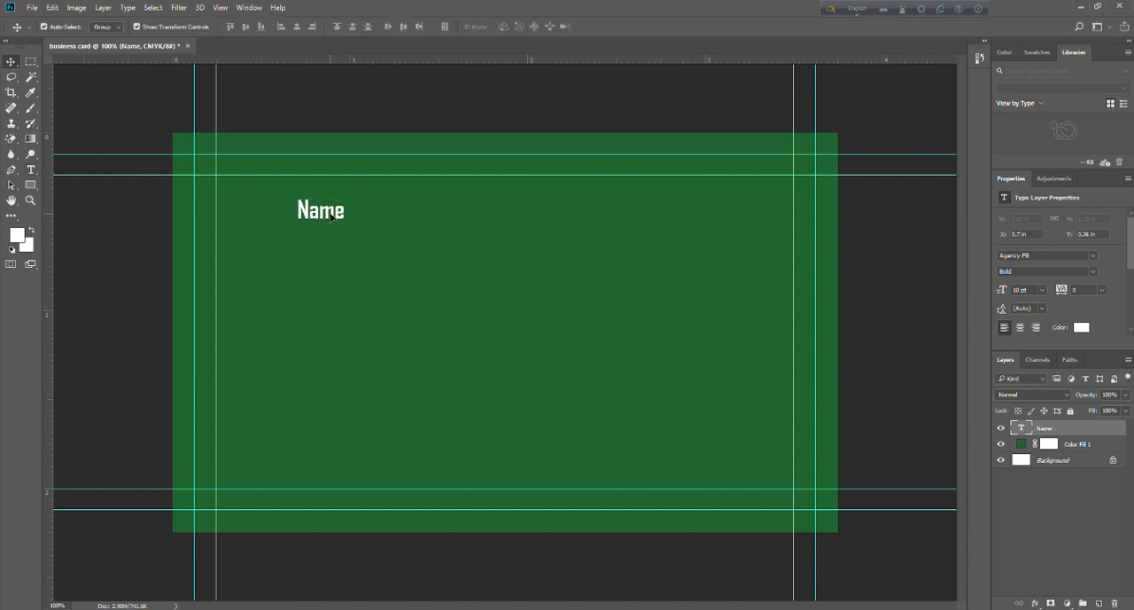
Move the "Name" text into the upper-right corner of the inner guides and stretch its width to about 153%.
{"action": "left_click_drag", "start_coordinate": [336, 217], "coordinate": [722, 190]}
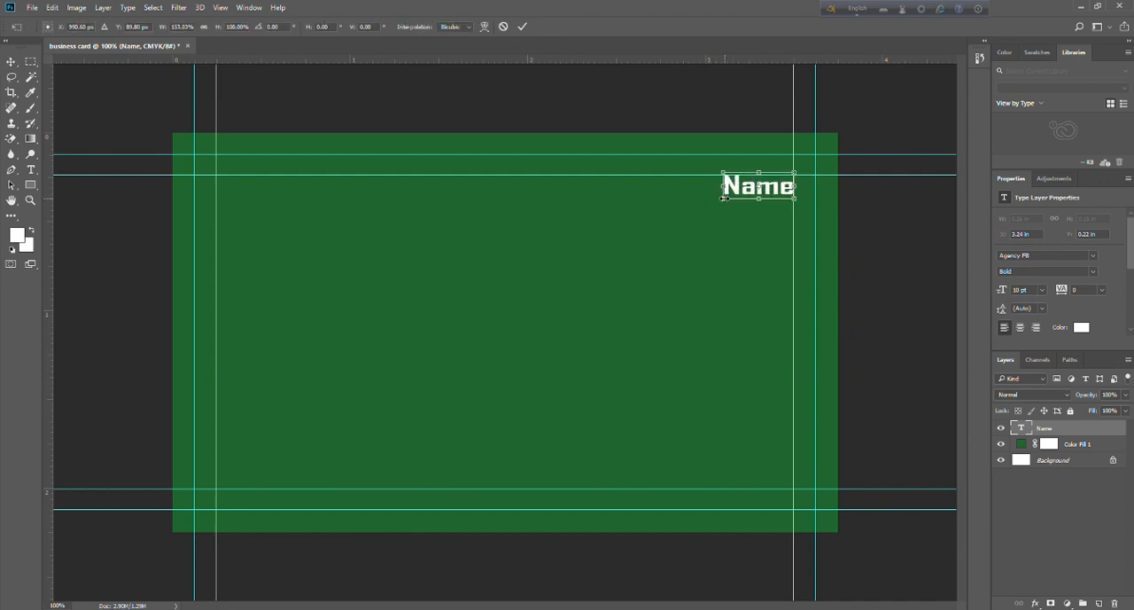
{"action": "key", "text": "Down"}
{"action": "key", "text": "Down"}
{"action": "key", "text": "Down"}
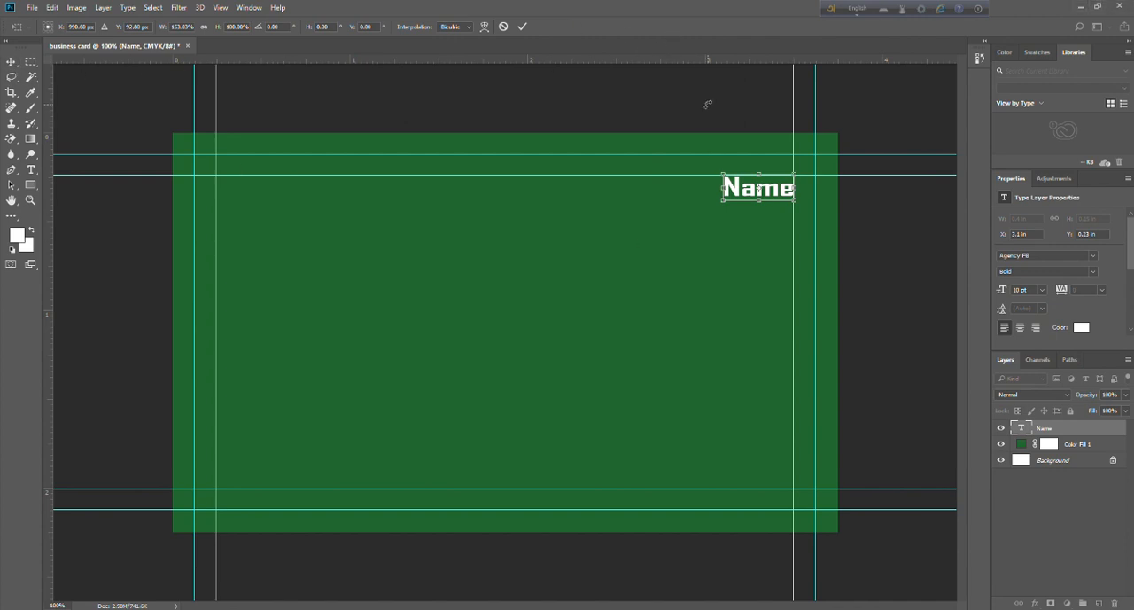
{"action": "key", "text": "Return"}
{"action": "left_click", "coordinate": [629, 86]}
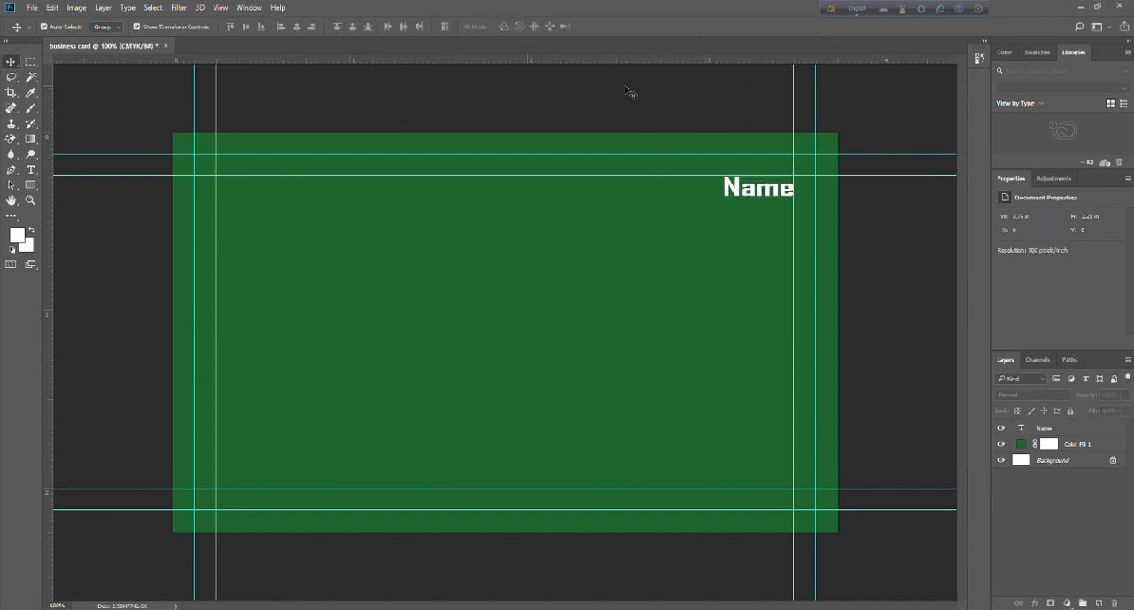
Change the font of the "Name" text to Bahnschrift.
{"action": "left_click", "coordinate": [764, 193]}
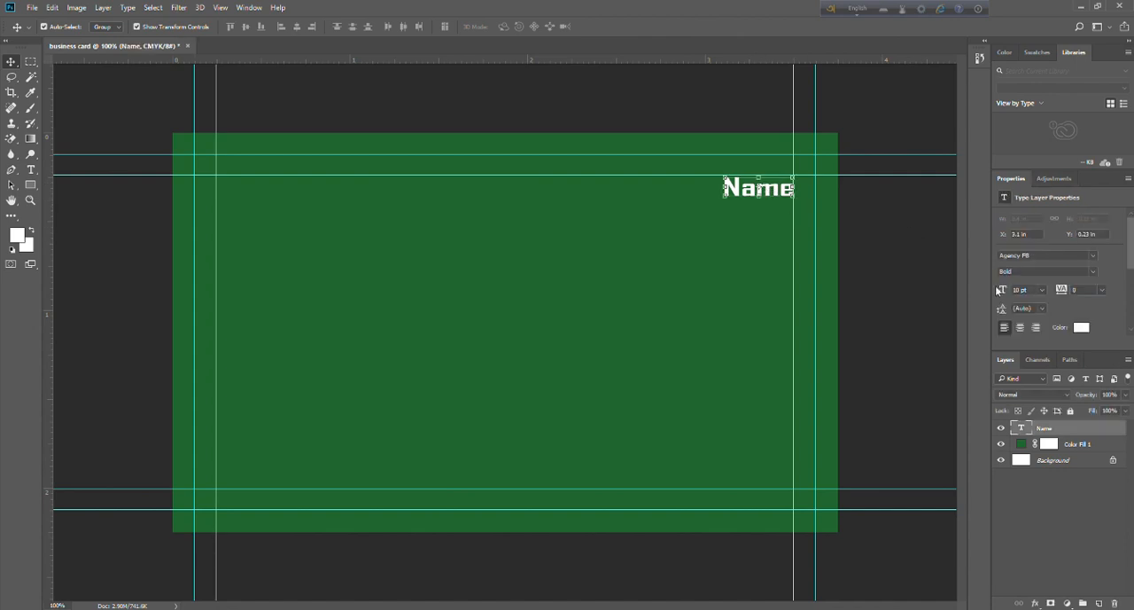
{"action": "left_click", "coordinate": [1096, 258]}
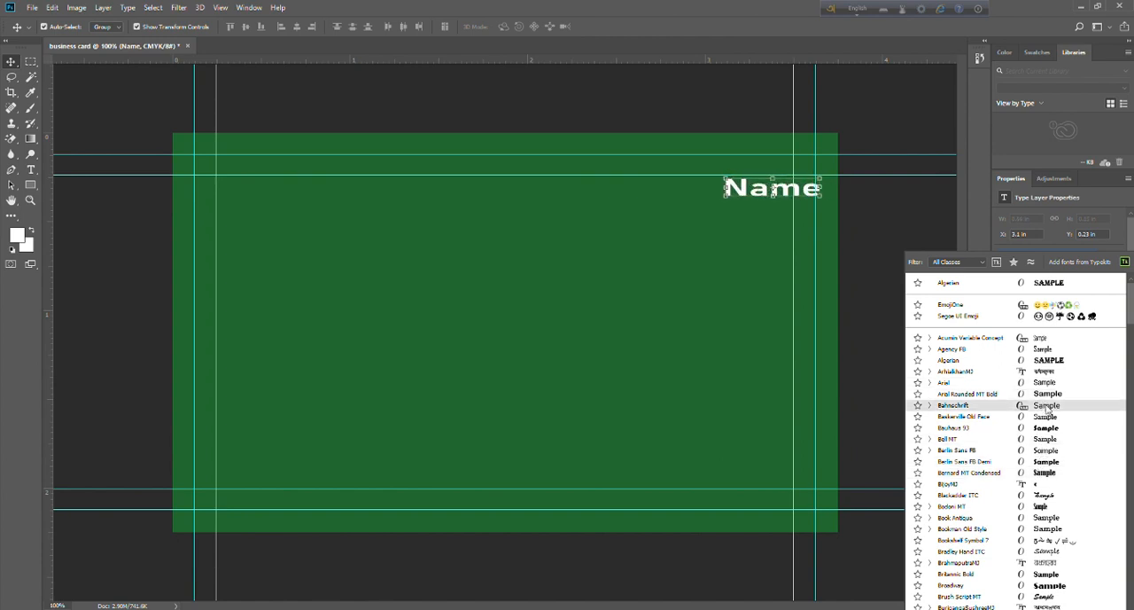
{"action": "left_click", "coordinate": [1046, 405]}
Try lighter font styles on the "Name" text, settle on Bold, and shift it against the right inner guide.
{"action": "left_click", "coordinate": [1092, 272]}
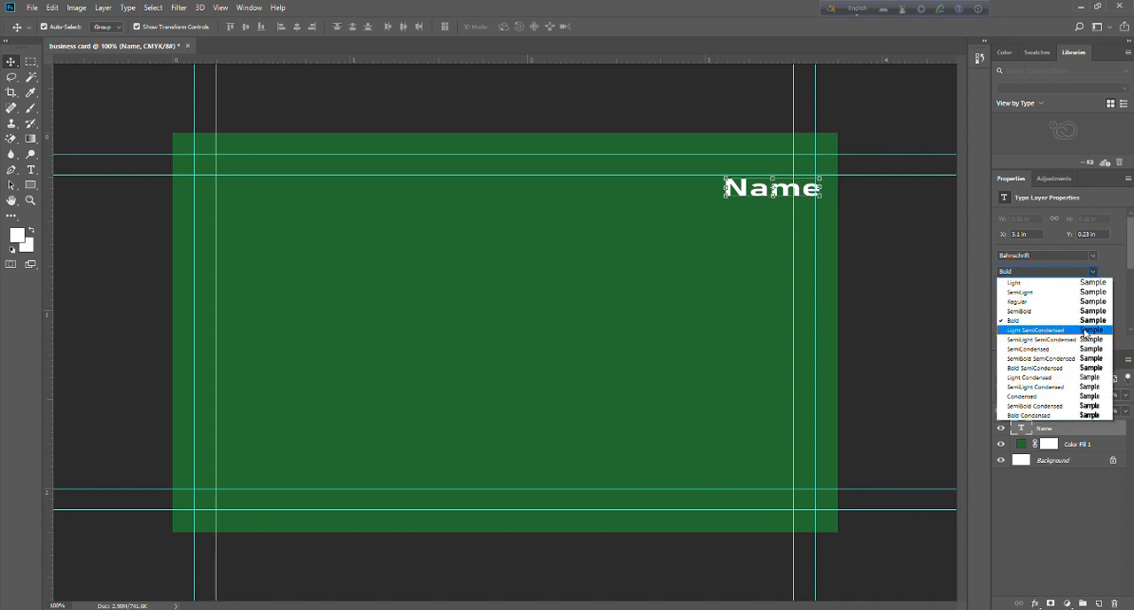
{"action": "left_click", "coordinate": [1086, 331]}
{"action": "left_click", "coordinate": [1088, 275]}
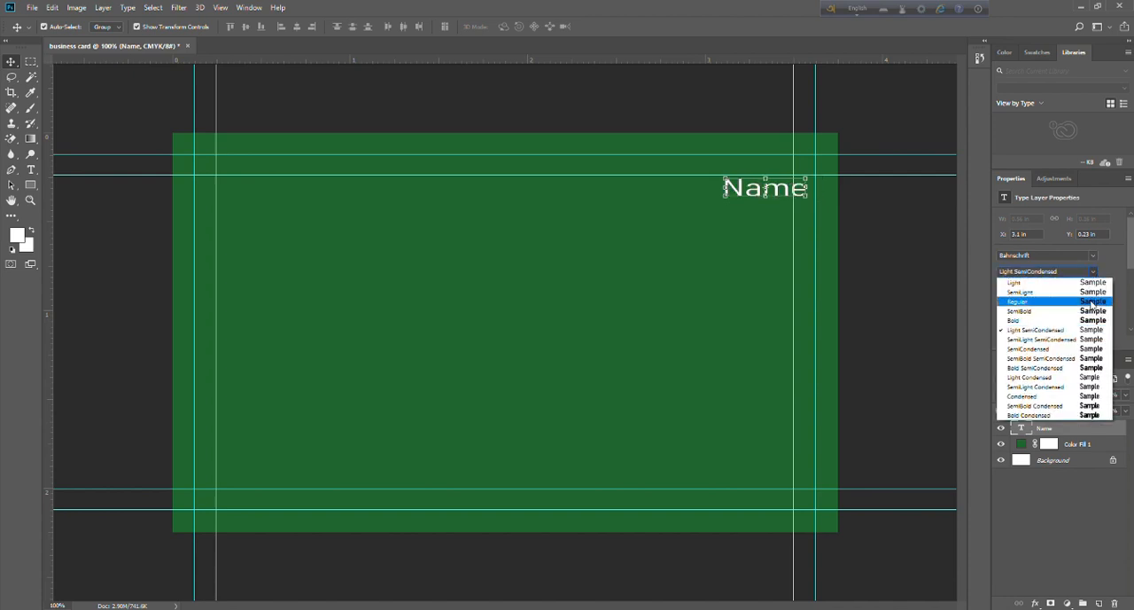
{"action": "left_click", "coordinate": [1093, 309]}
{"action": "left_click_drag", "start_coordinate": [796, 197], "coordinate": [770, 194]}
{"action": "key", "text": "Up"}
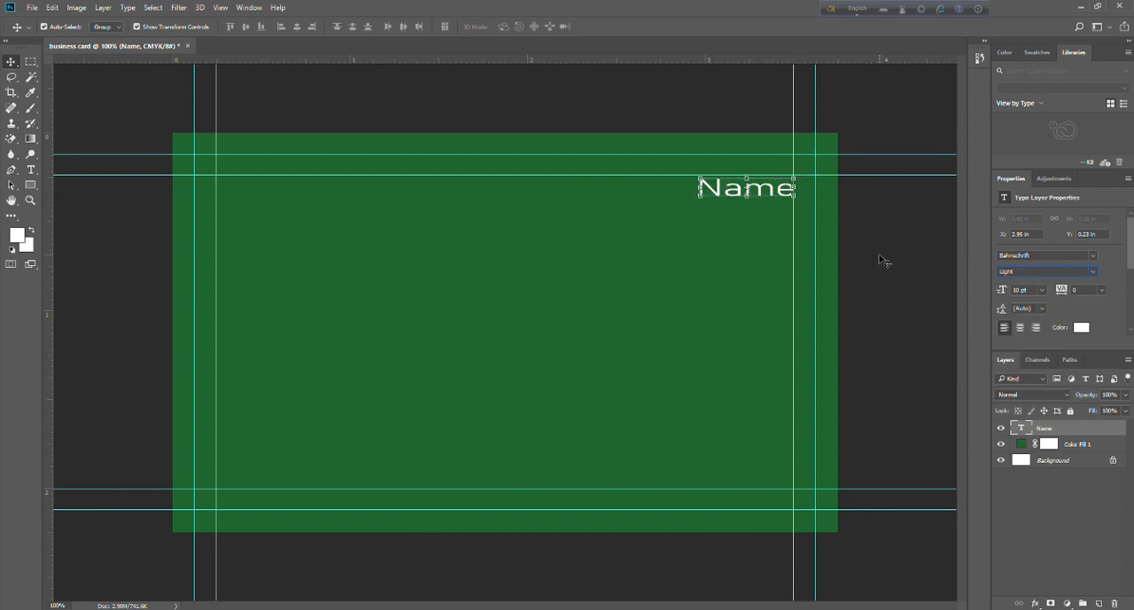
{"action": "key", "text": "Down"}
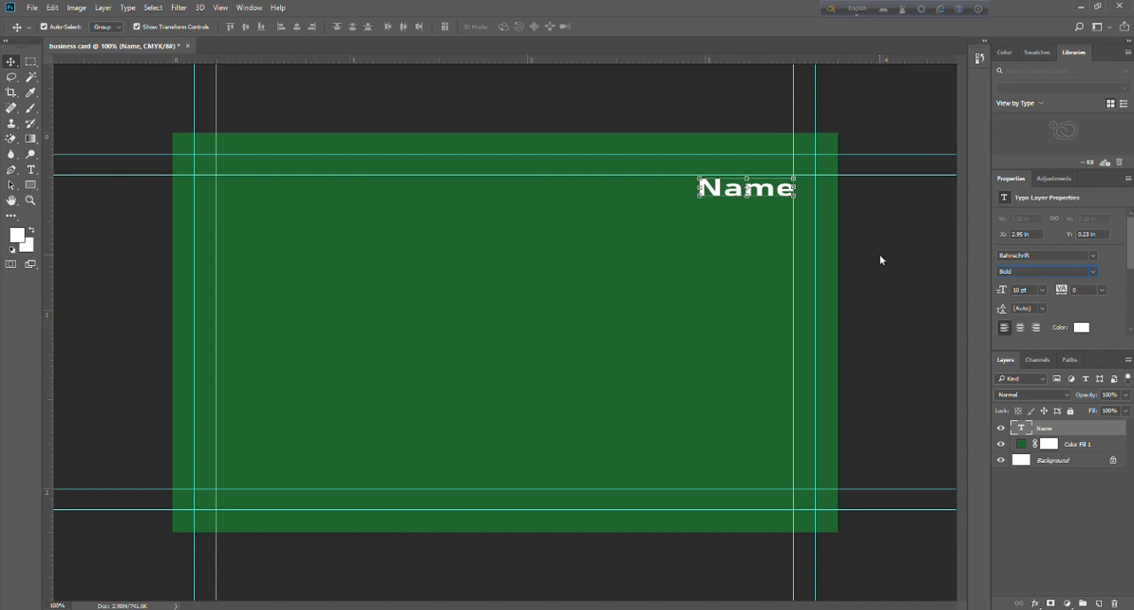
Change the "Name" text style to SemiBold and nudge it against the upper and right inner guides.
{"action": "key", "text": "Up"}
{"action": "left_click_drag", "start_coordinate": [769, 193], "coordinate": [768, 190]}
{"action": "left_click", "coordinate": [851, 219]}
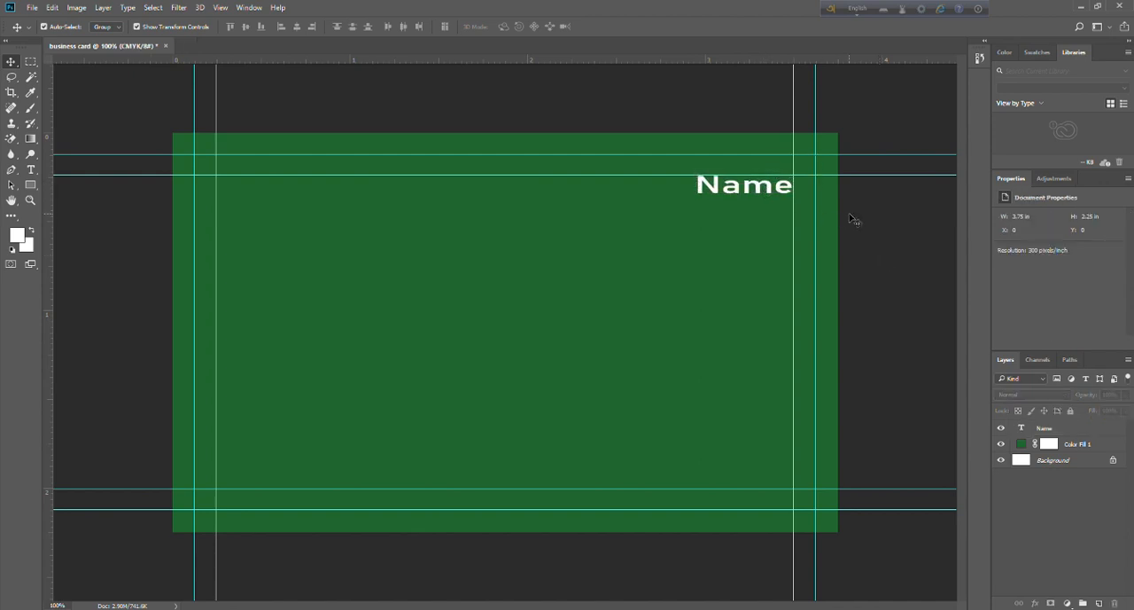
{"action": "left_click", "coordinate": [729, 184]}
{"action": "key", "text": "Right"}
{"action": "key", "text": "Right"}
{"action": "key", "text": "Right"}
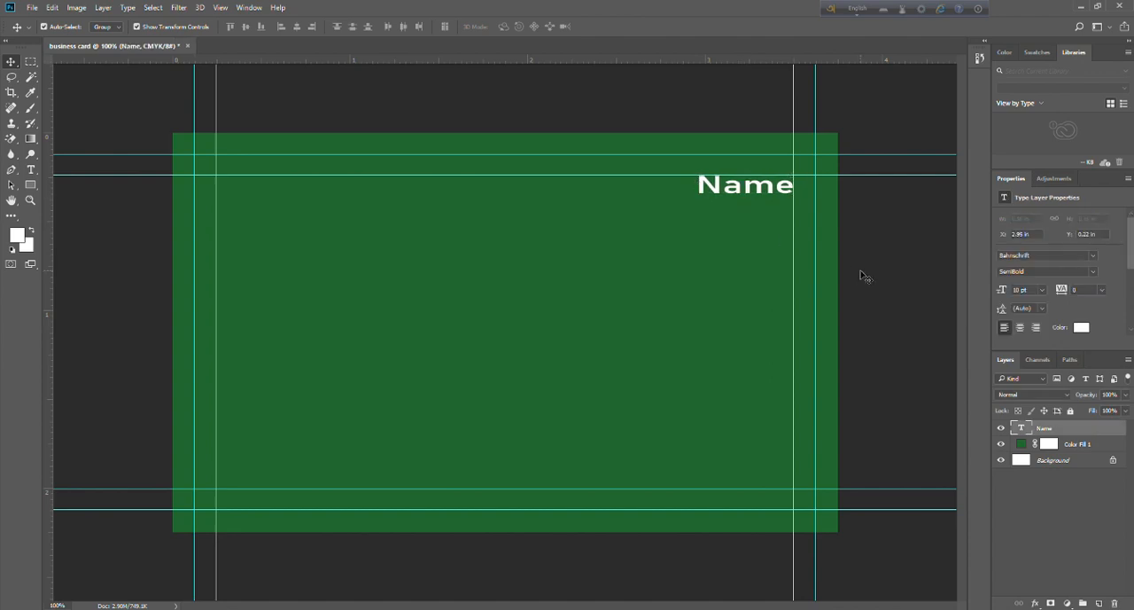
{"action": "left_click", "coordinate": [861, 274]}
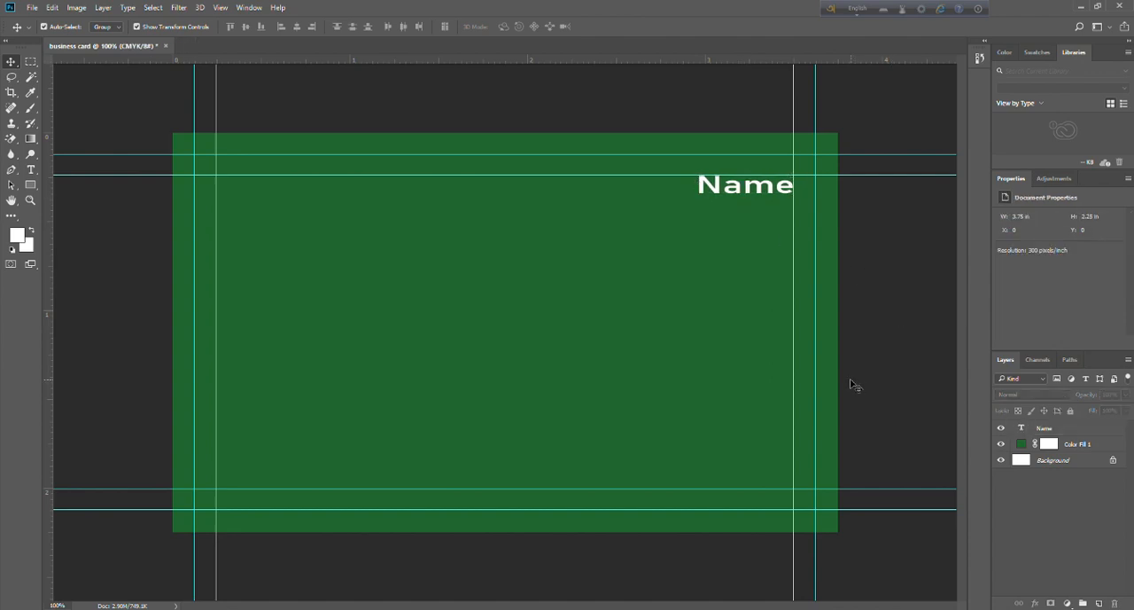
Draw a white bar about 283 by 9 px under "Name", ending at the card's right edge, with 4.5 px corner radii.
{"action": "left_click", "coordinate": [31, 184]}
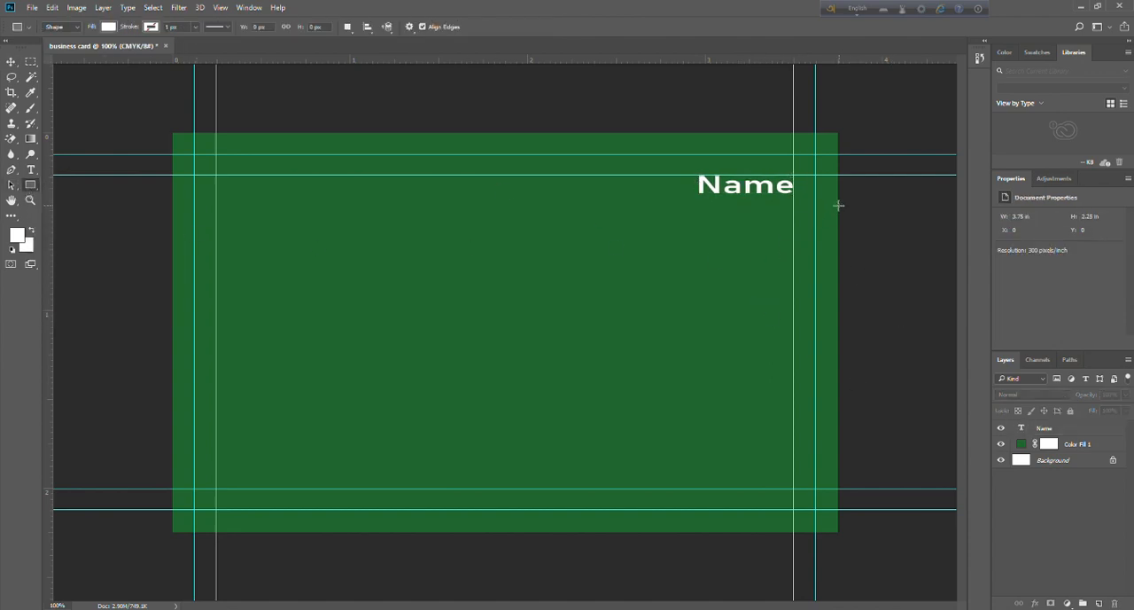
{"action": "left_click_drag", "start_coordinate": [838, 196], "coordinate": [671, 201]}
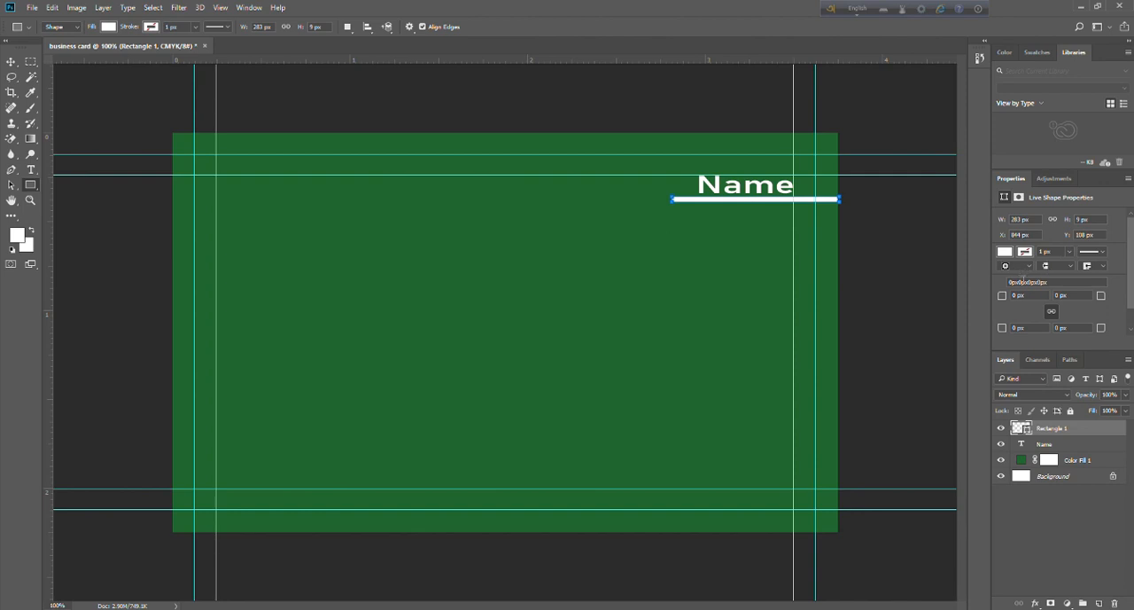
{"action": "left_click", "coordinate": [1015, 296]}
{"action": "type", "text": "4.5"}
{"action": "key", "text": "Return"}
Try a recently used orange swatch as the bar's fill.
{"action": "left_click", "coordinate": [1005, 253]}
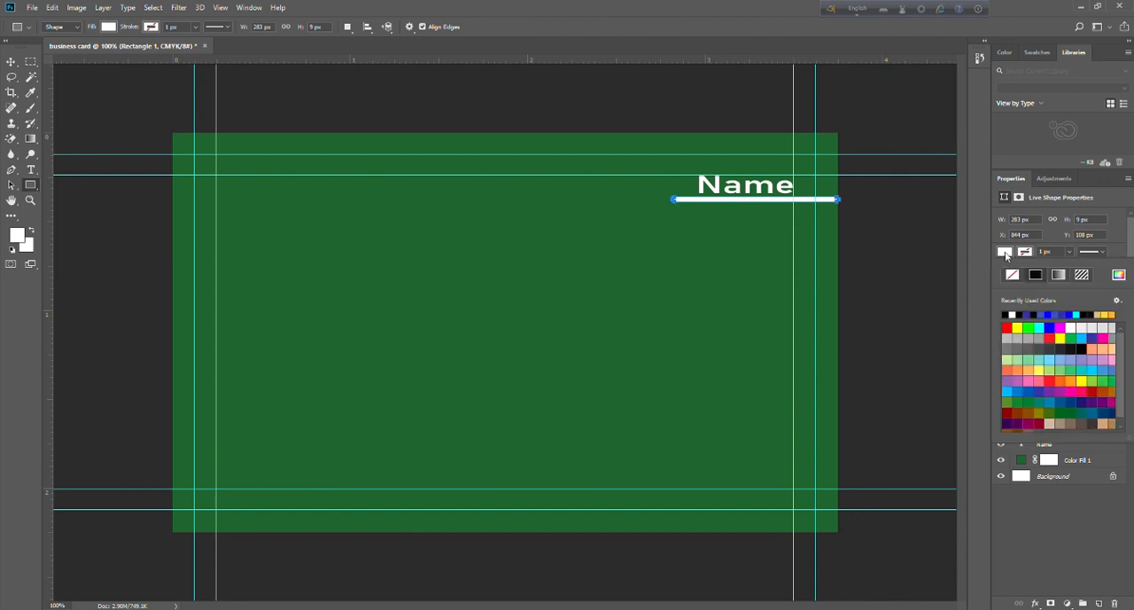
{"action": "left_click", "coordinate": [1112, 316]}
{"action": "scroll", "coordinate": [1053, 364], "scroll_direction": "down", "scroll_amount": 3}
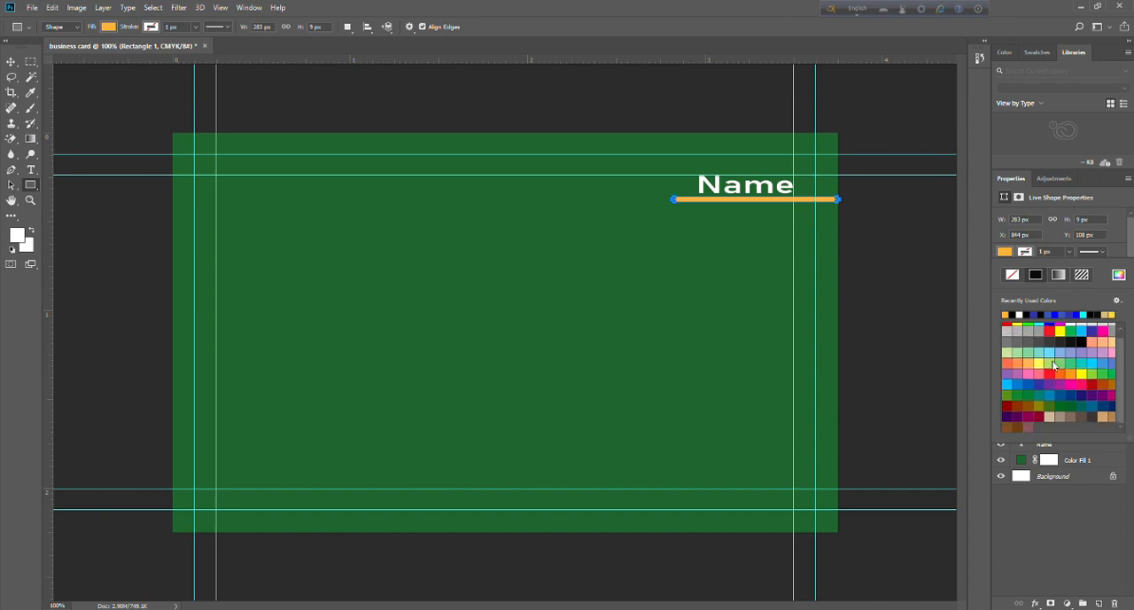
Change the bar's fill to bright yellow with a custom colour, about #fffc00.
{"action": "left_click", "coordinate": [110, 29]}
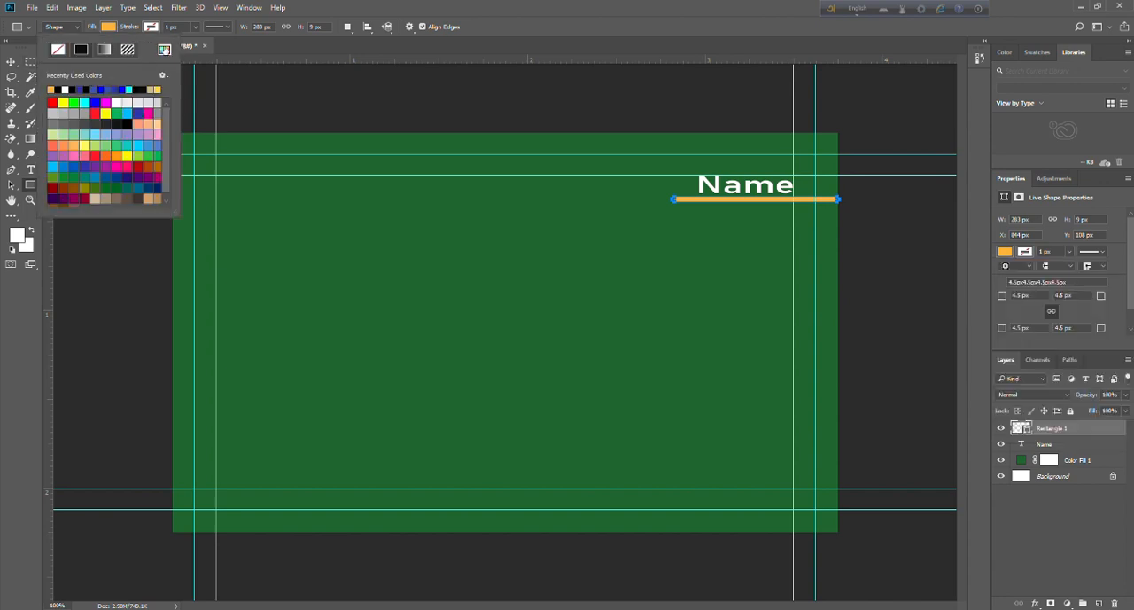
{"action": "left_click", "coordinate": [164, 50]}
{"action": "left_click_drag", "start_coordinate": [480, 395], "coordinate": [483, 394]}
{"action": "left_click", "coordinate": [437, 318]}
{"action": "left_click_drag", "start_coordinate": [437, 318], "coordinate": [470, 269]}
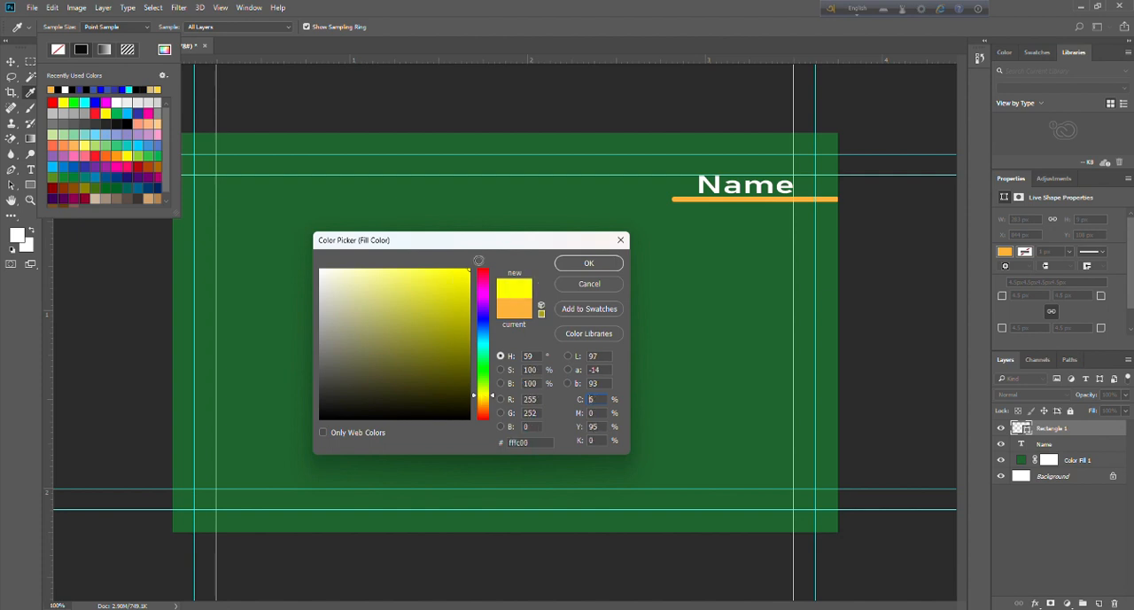
{"action": "left_click", "coordinate": [588, 263]}
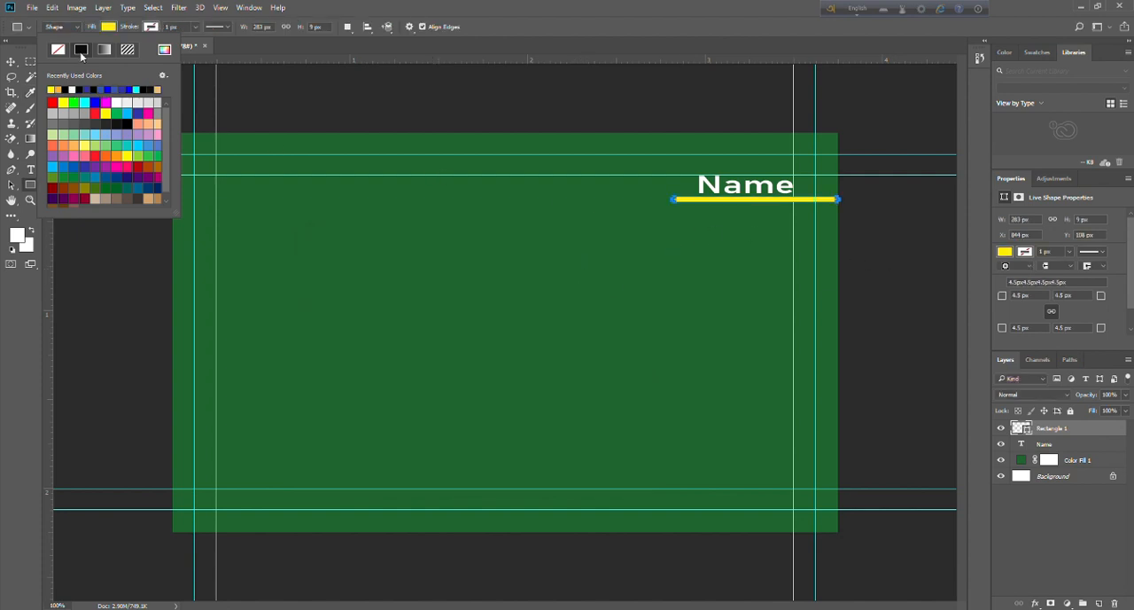
Darken the bar's yellow fill slightly to a mustard tone.
{"action": "left_click", "coordinate": [164, 52]}
{"action": "left_click_drag", "start_coordinate": [465, 284], "coordinate": [464, 292]}
{"action": "left_click", "coordinate": [581, 264]}
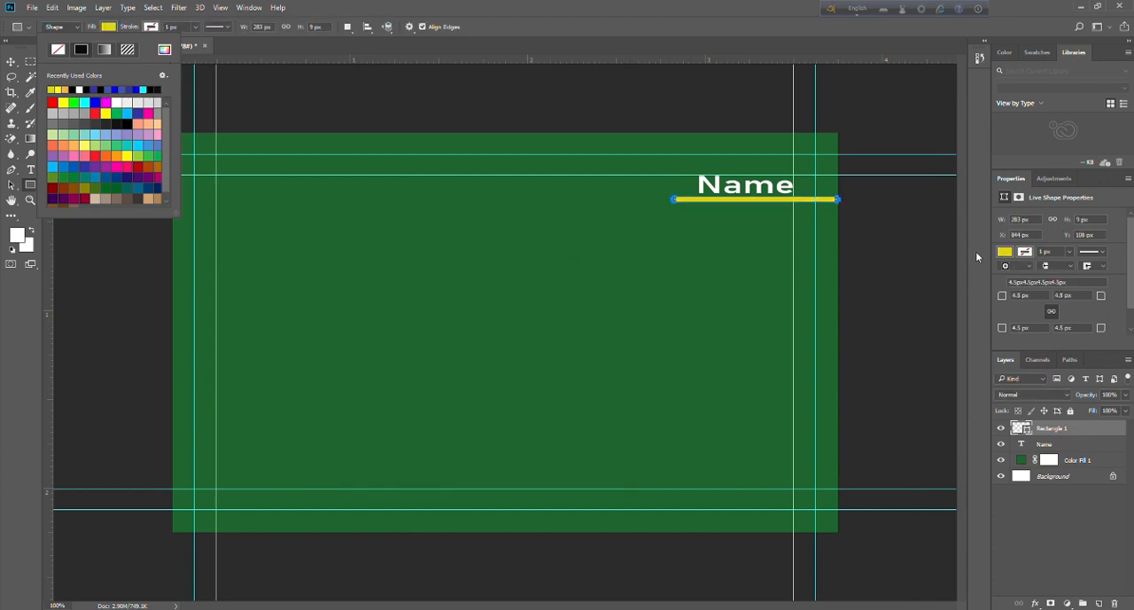
{"action": "left_click", "coordinate": [654, 278]}
{"action": "left_click", "coordinate": [634, 181]}
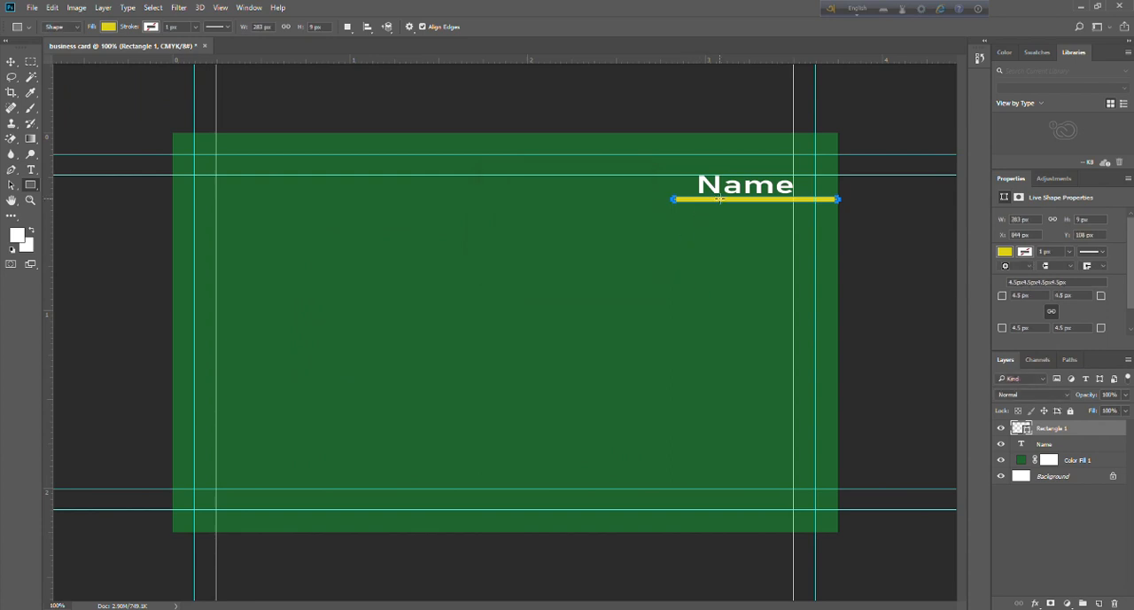
Move the yellow bar straight down to a Y position of about 150 px, leaving room beneath "Name".
{"action": "key", "text": "v"}
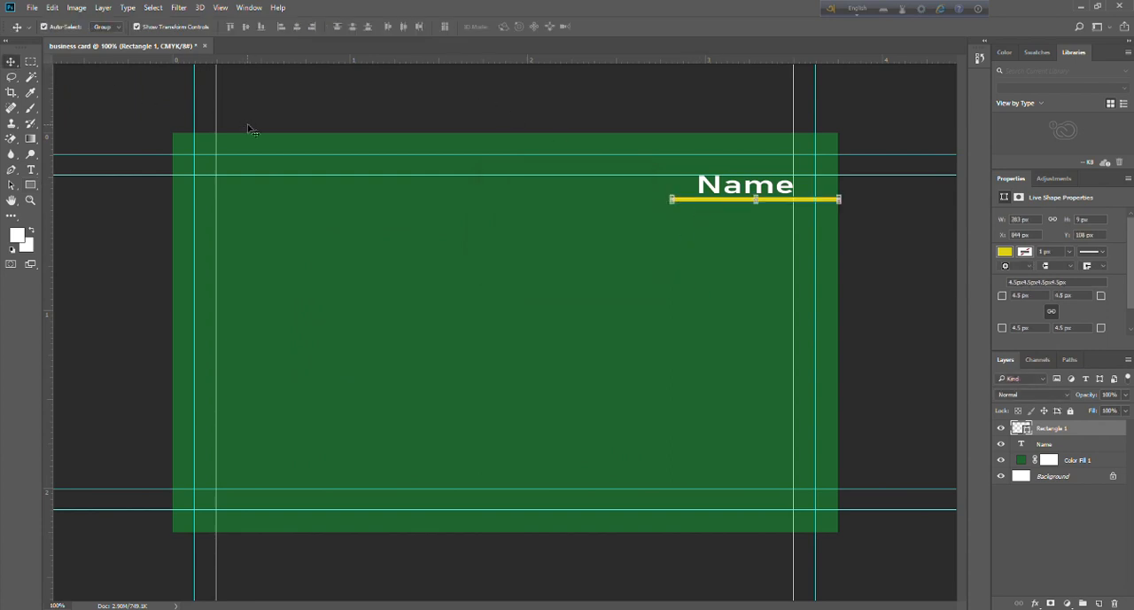
{"action": "left_click", "coordinate": [357, 108]}
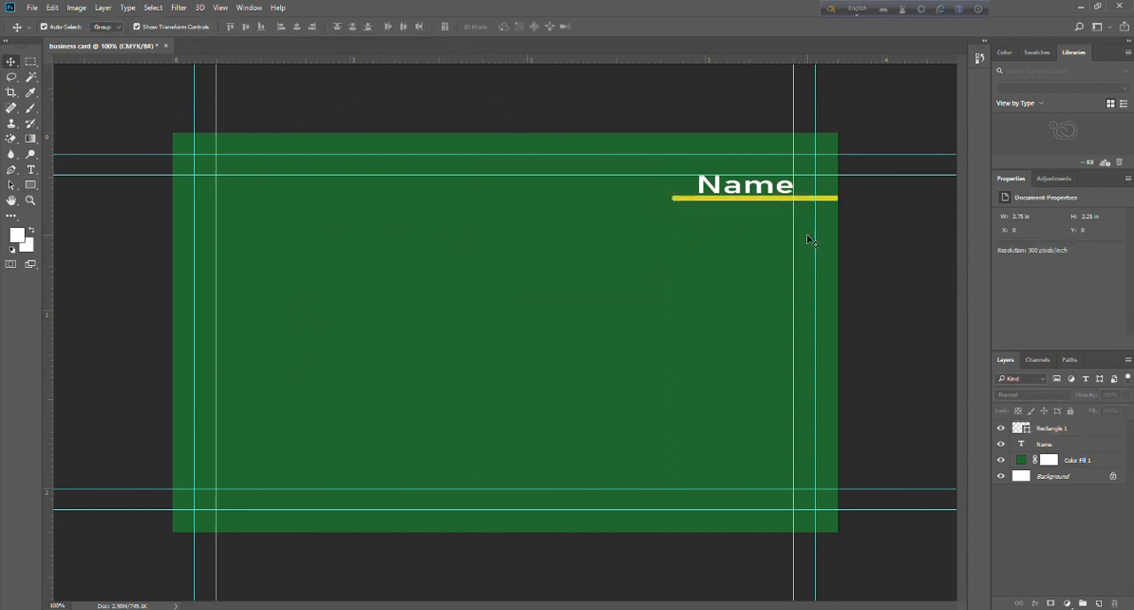
{"action": "left_click", "coordinate": [830, 198]}
{"action": "key", "text": "Down"}
{"action": "key", "text": "Down"}
{"action": "key", "text": "Down"}
{"action": "key", "text": "Down"}
{"action": "key", "text": "Down"}
{"action": "key", "text": "Down"}
{"action": "key", "text": "Down"}
{"action": "key", "text": "Down"}
{"action": "key", "text": "Down"}
{"action": "key", "text": "Down"}
{"action": "key", "text": "Down"}
{"action": "key", "text": "Down"}
{"action": "key", "text": "Down"}
{"action": "key", "text": "Down"}
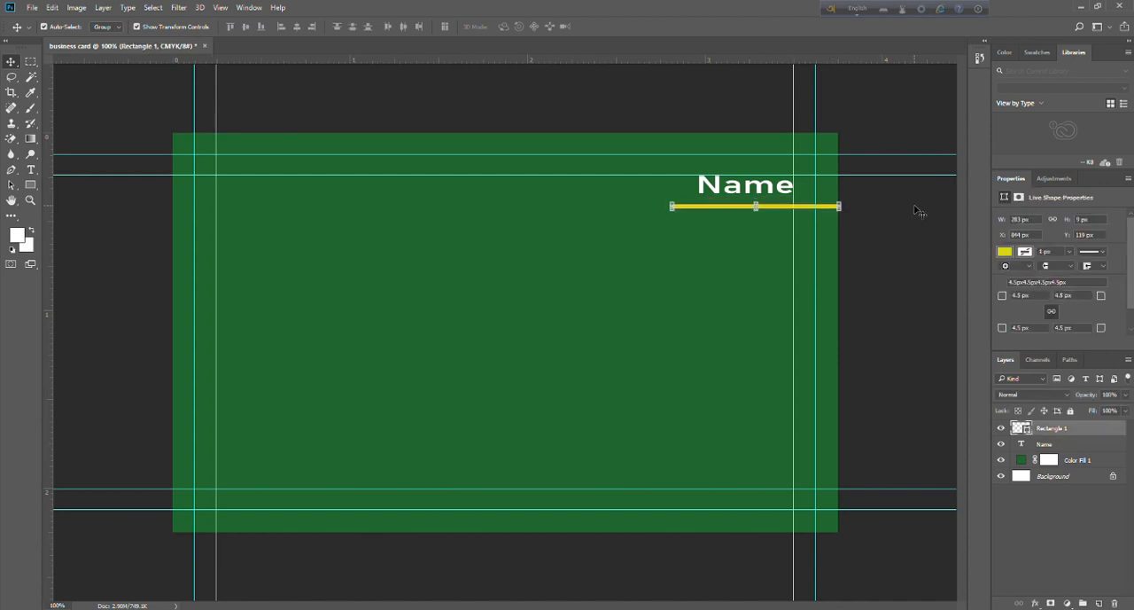
{"action": "key", "text": "Down"}
{"action": "key", "text": "Down"}
{"action": "key", "text": "Down"}
{"action": "key", "text": "Down"}
{"action": "key", "text": "Down"}
{"action": "key", "text": "Down"}
{"action": "key", "text": "Down"}
{"action": "key", "text": "Down"}
{"action": "key", "text": "Down"}
{"action": "key", "text": "Down"}
{"action": "key", "text": "Down"}
{"action": "key", "text": "Down"}
{"action": "key", "text": "Down"}
{"action": "key", "text": "Down"}
{"action": "key", "text": "Down"}
{"action": "key", "text": "Down"}
{"action": "key", "text": "Down"}
{"action": "key", "text": "Down"}
{"action": "key", "text": "Down"}
{"action": "key", "text": "Down"}
{"action": "left_click", "coordinate": [918, 210]}
Enlarge the "Name" text to 12 pt and realign it with the upper and right inner guides.
{"action": "left_click", "coordinate": [731, 190]}
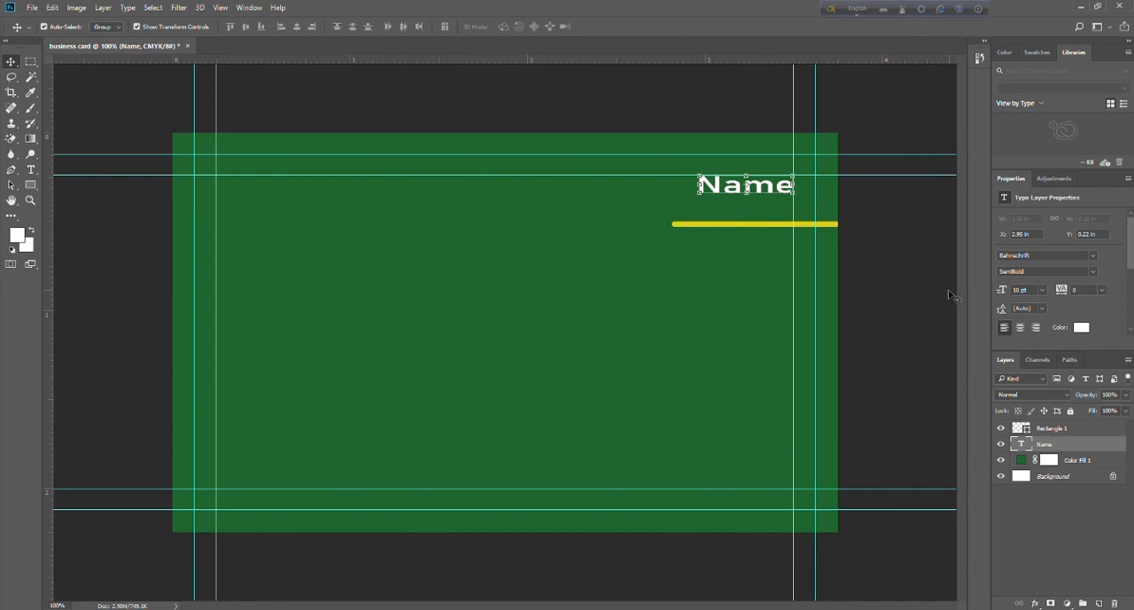
{"action": "left_click", "coordinate": [1041, 289]}
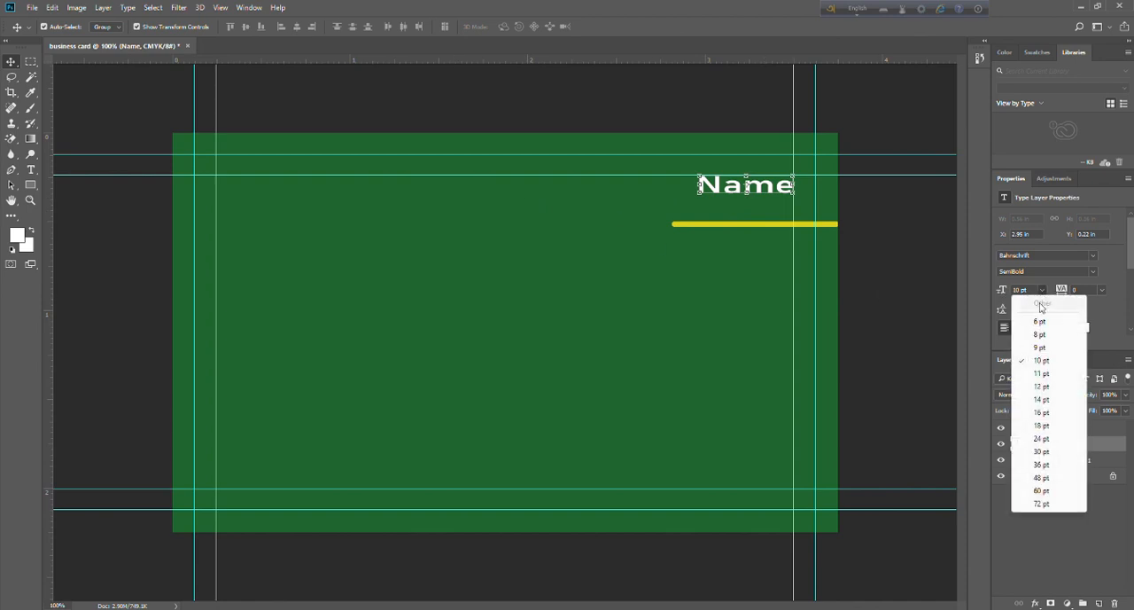
{"action": "left_click", "coordinate": [1059, 387]}
{"action": "left_click_drag", "start_coordinate": [785, 188], "coordinate": [763, 192]}
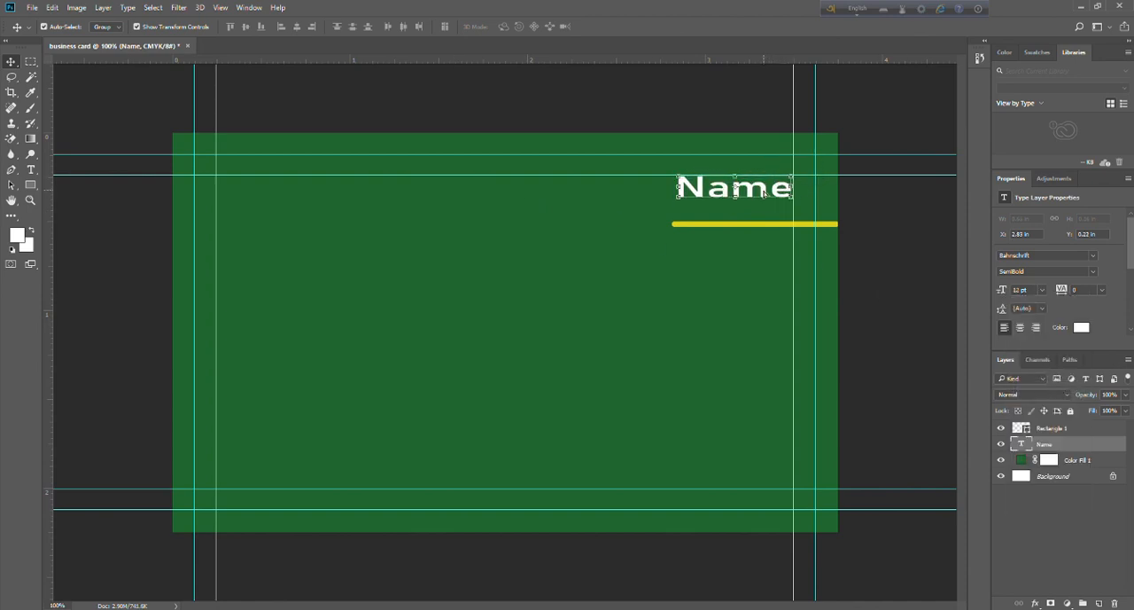
{"action": "left_click", "coordinate": [922, 224]}
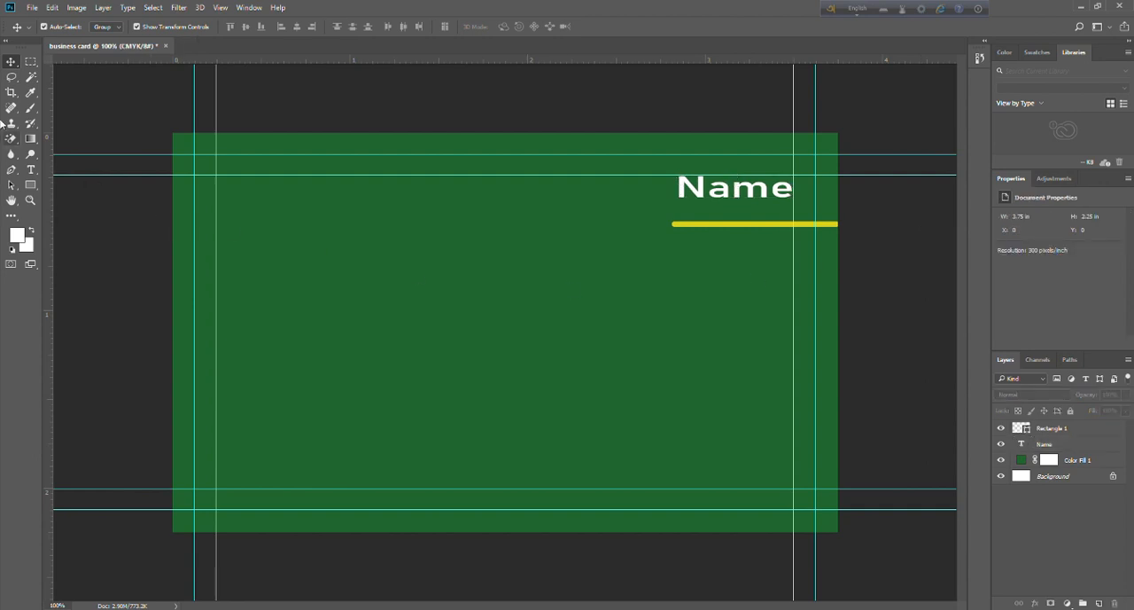
Stretch the yellow bar leftward to about 112% of its width and apply the transformation.
{"action": "left_click", "coordinate": [707, 230]}
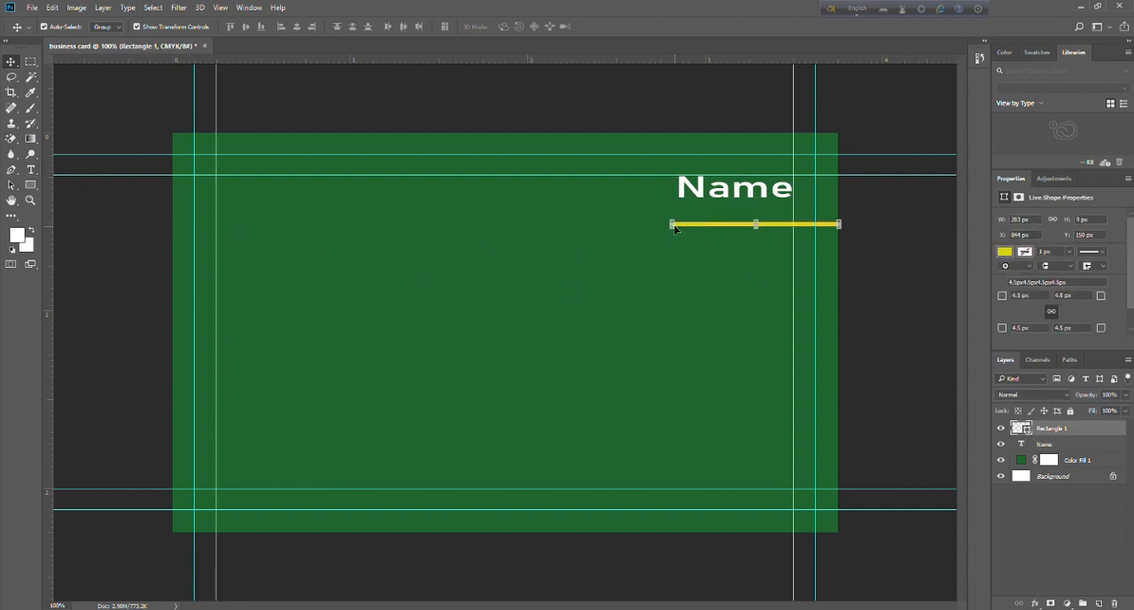
{"action": "left_click_drag", "start_coordinate": [671, 224], "coordinate": [653, 224]}
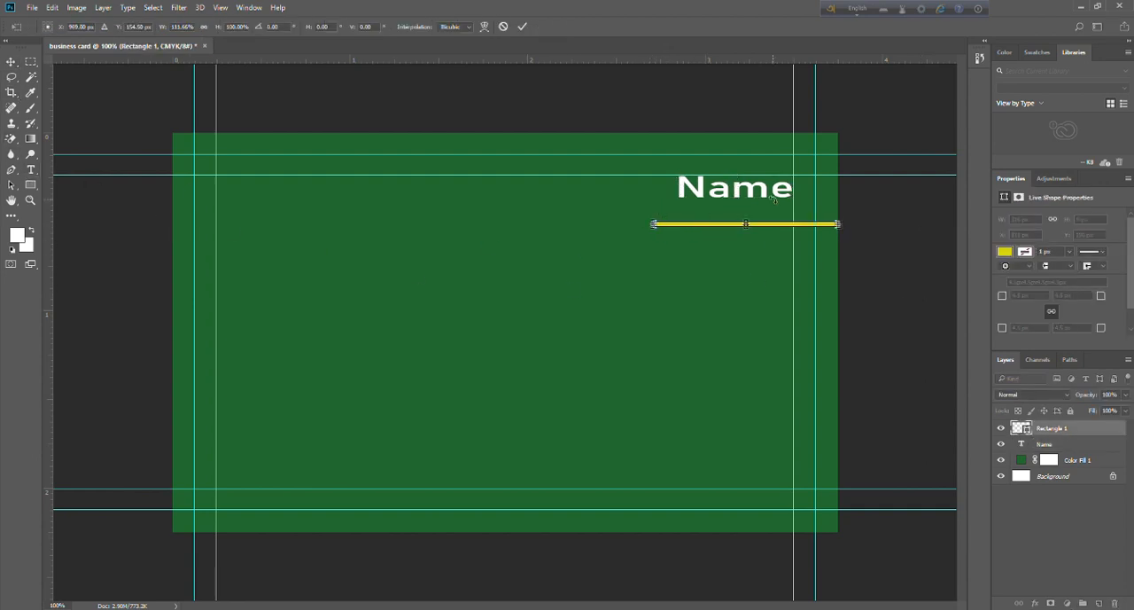
{"action": "left_click", "coordinate": [9, 62]}
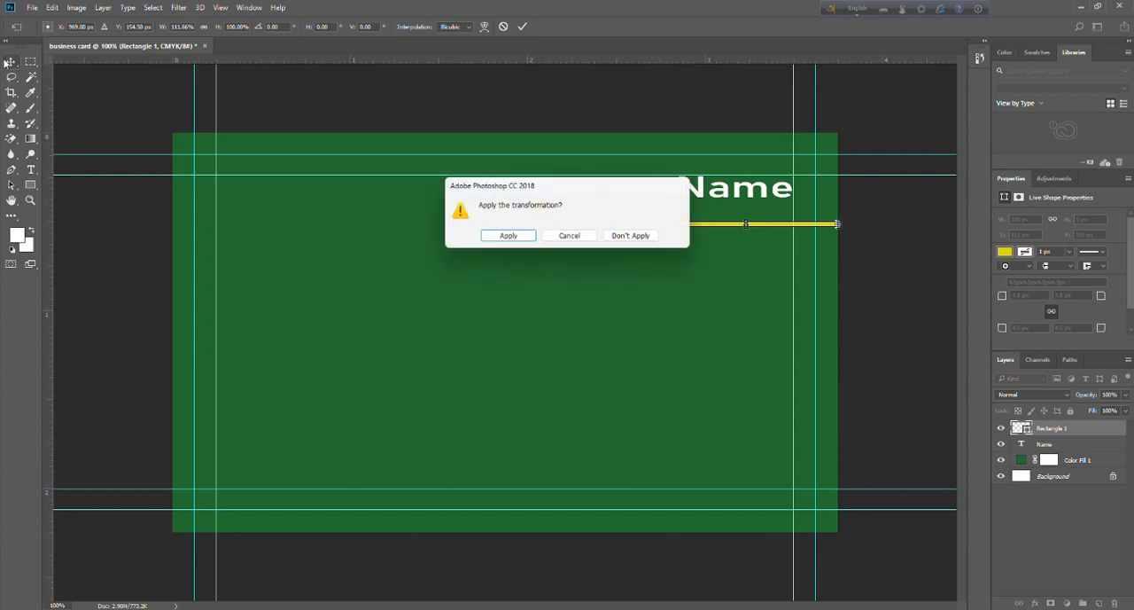
{"action": "left_click", "coordinate": [507, 250]}
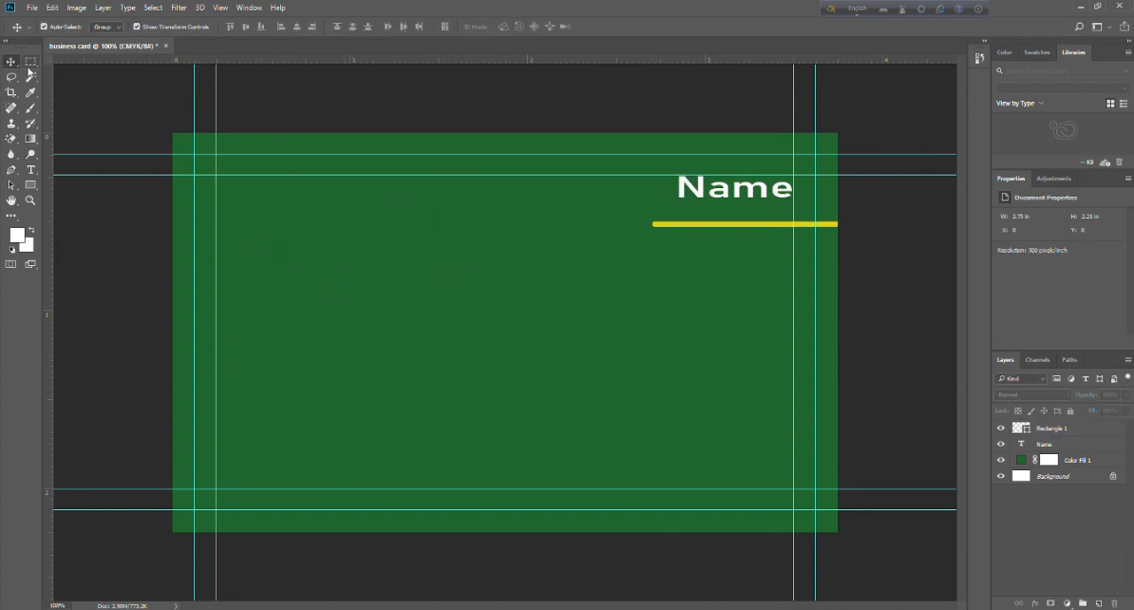
Add the text "Creative Designer & Editor" in white Bahnschrift SemiBold at 10 pt in the middle of the card.
{"action": "left_click", "coordinate": [31, 170]}
{"action": "left_click", "coordinate": [426, 306]}
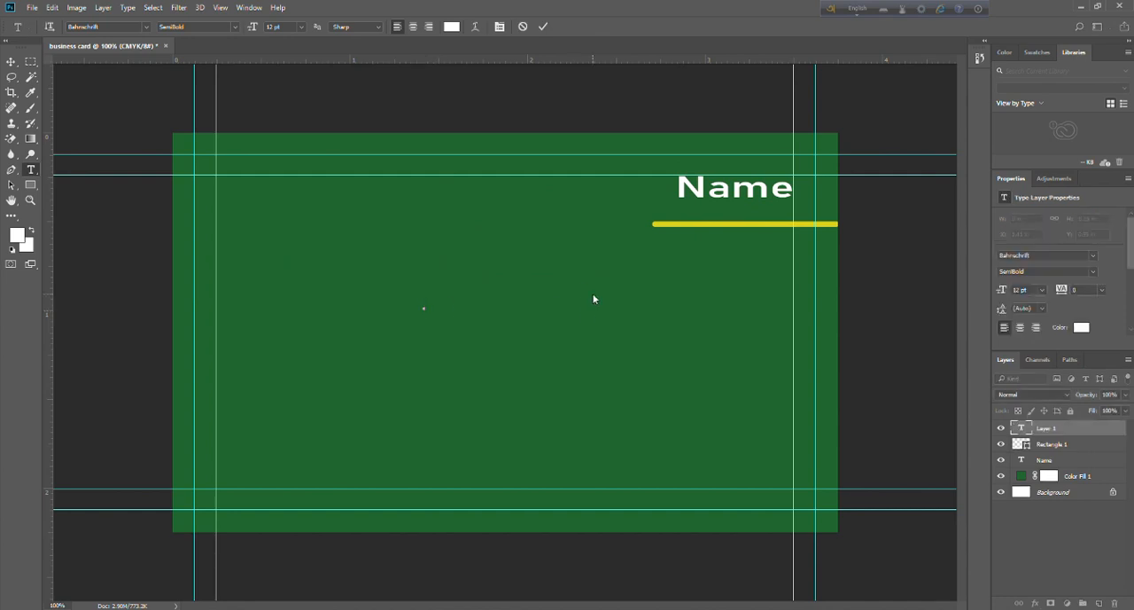
{"action": "left_click", "coordinate": [301, 27]}
{"action": "left_click", "coordinate": [295, 97]}
{"action": "type", "text": "Creative"}
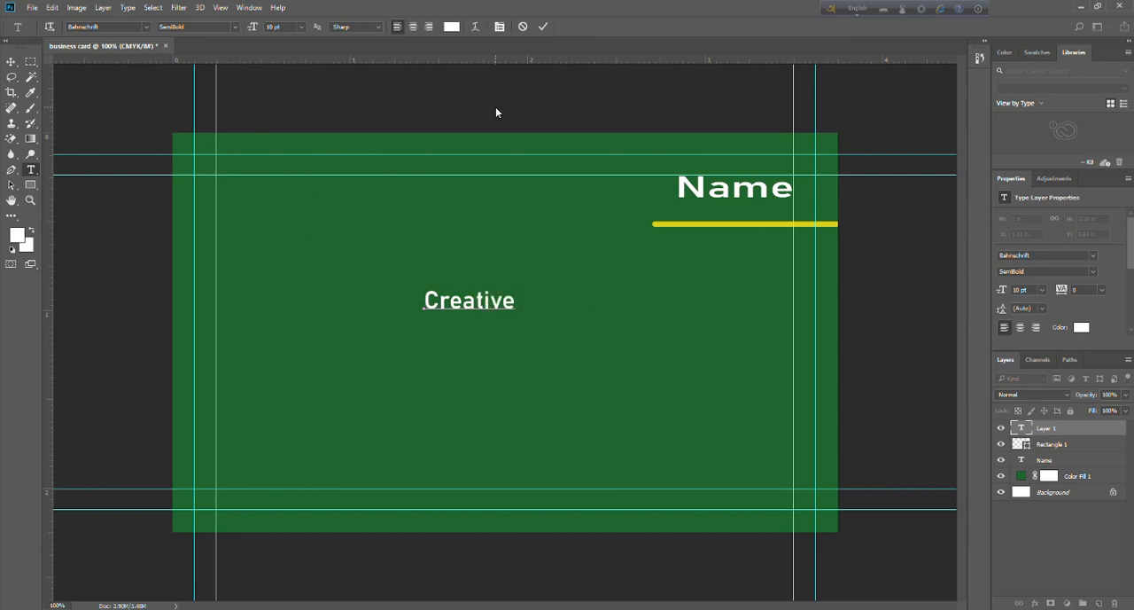
{"action": "type", "text": " Desd"}
{"action": "type", "text": "gner"}
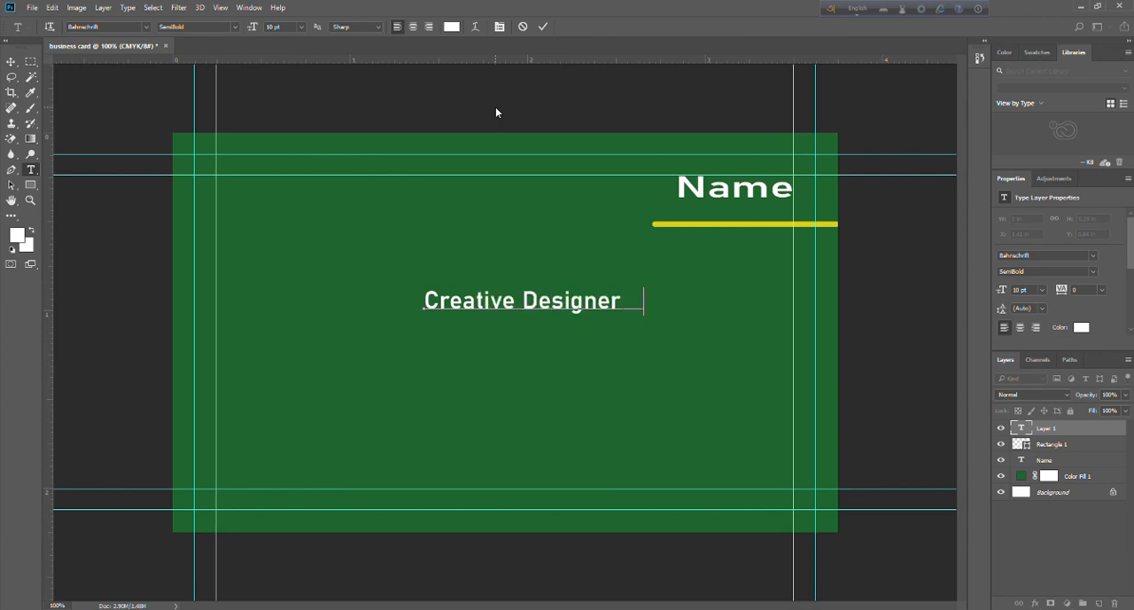
{"action": "type", "text": " & Edi"}
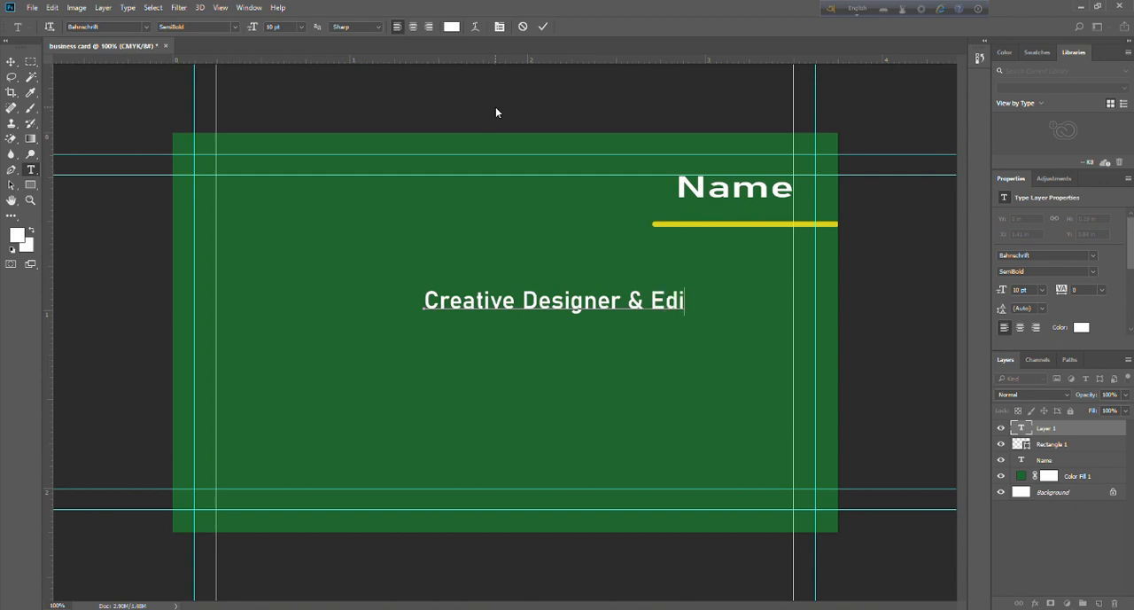
{"action": "type", "text": "tor"}
{"action": "left_click", "coordinate": [12, 61]}
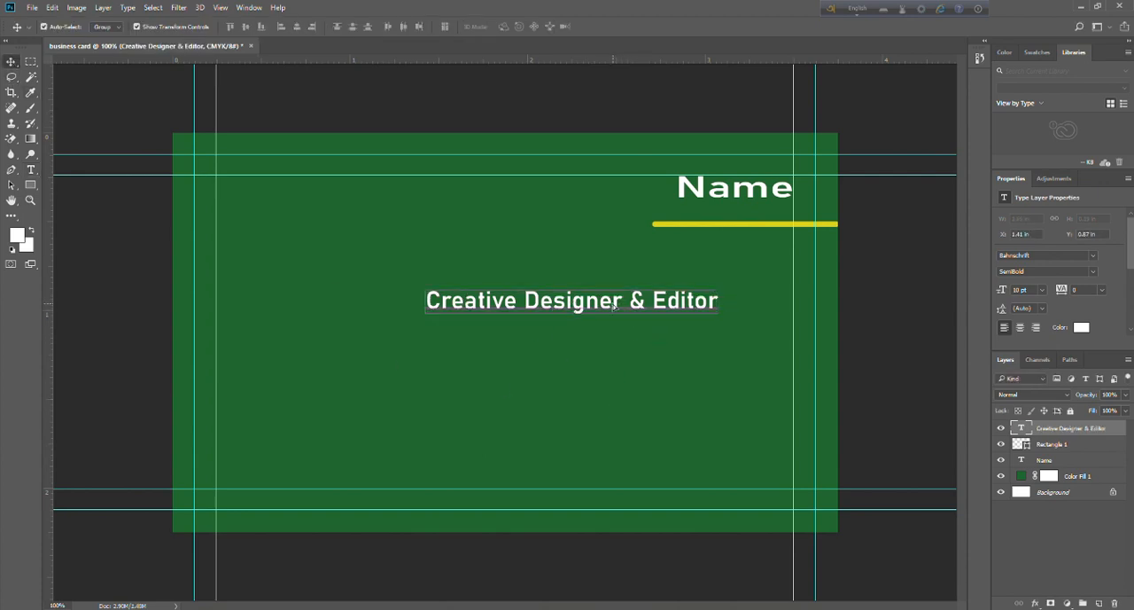
Fit "Creative Designer & Editor" between "Name" and the yellow bar, scaled to about 48% width and 87% height, against the right inner guide.
{"action": "left_click_drag", "start_coordinate": [614, 306], "coordinate": [689, 214]}
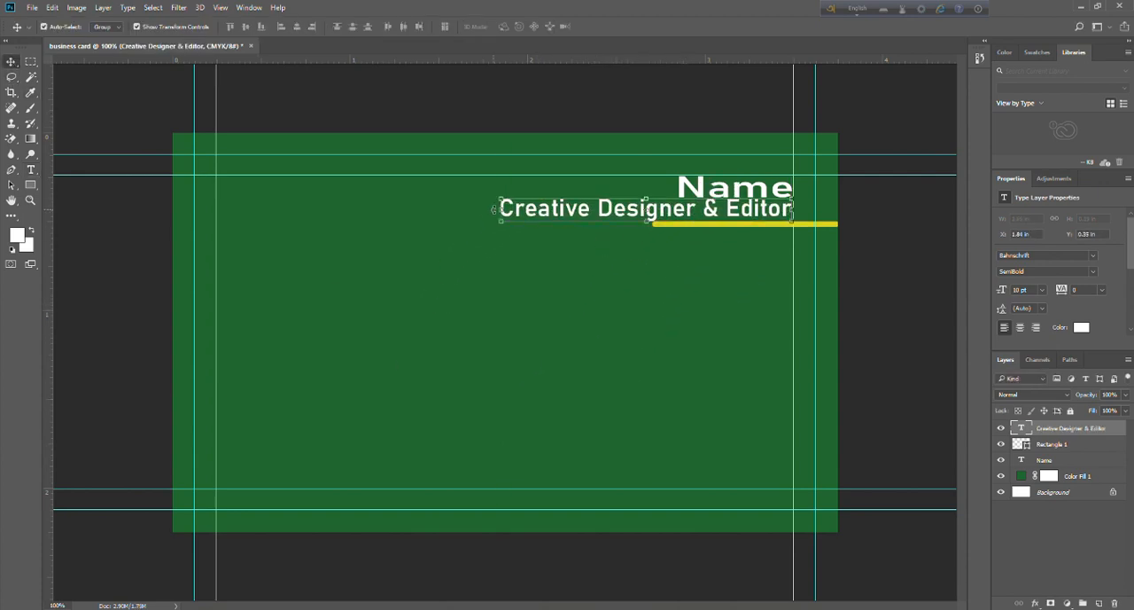
{"action": "left_click_drag", "start_coordinate": [495, 210], "coordinate": [649, 219]}
{"action": "left_click_drag", "start_coordinate": [722, 196], "coordinate": [718, 224]}
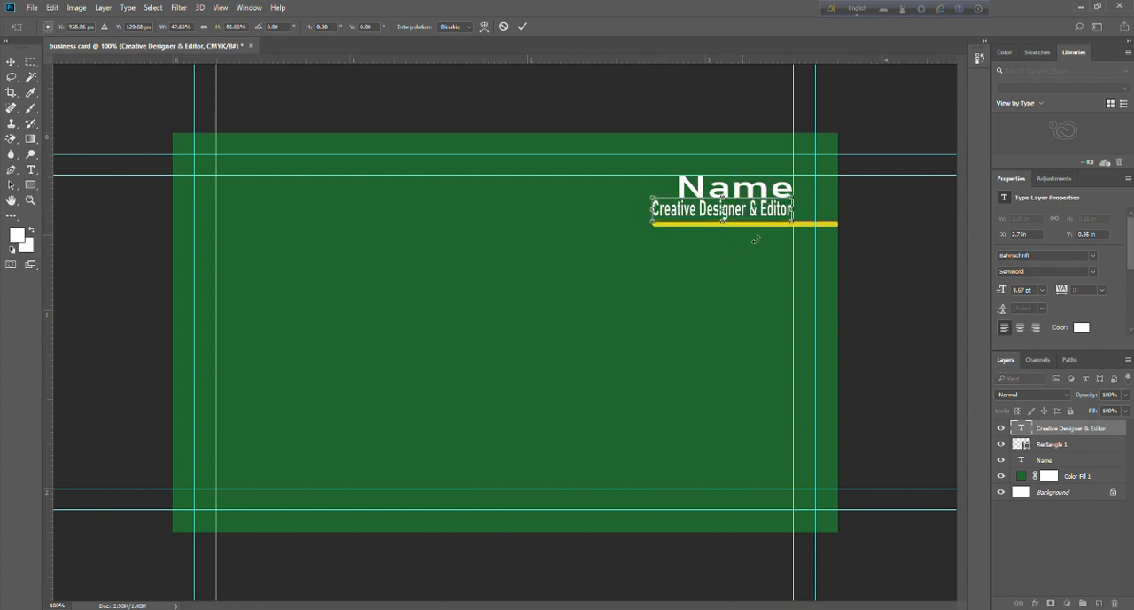
{"action": "key", "text": "Right"}
{"action": "key", "text": "Right"}
{"action": "key", "text": "Left"}
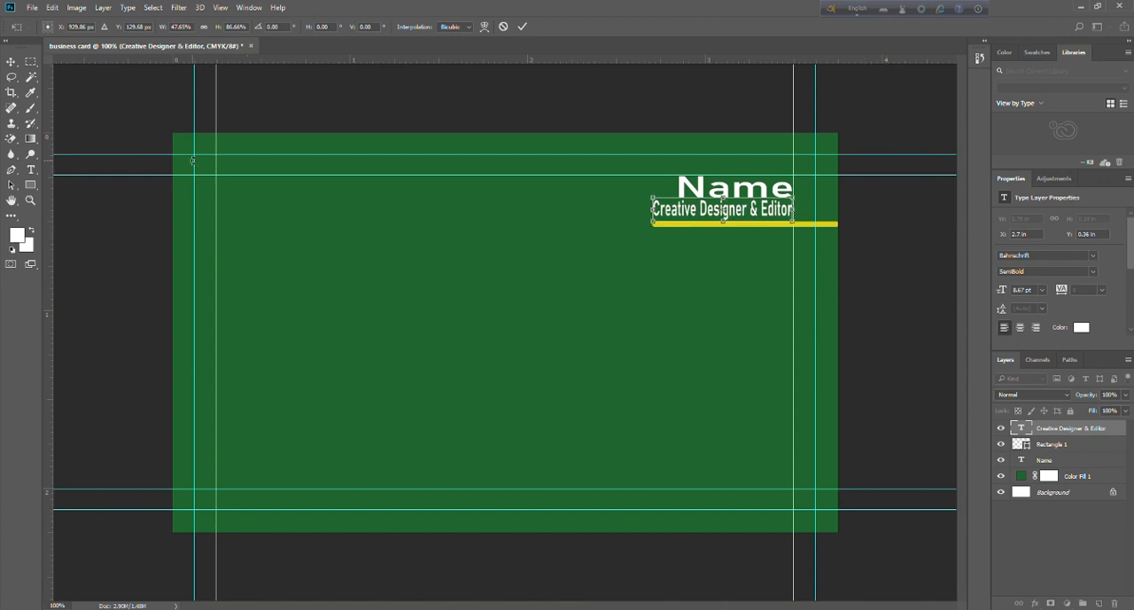
{"action": "key", "text": "Down"}
{"action": "key", "text": "v"}
{"action": "key", "text": "Return"}
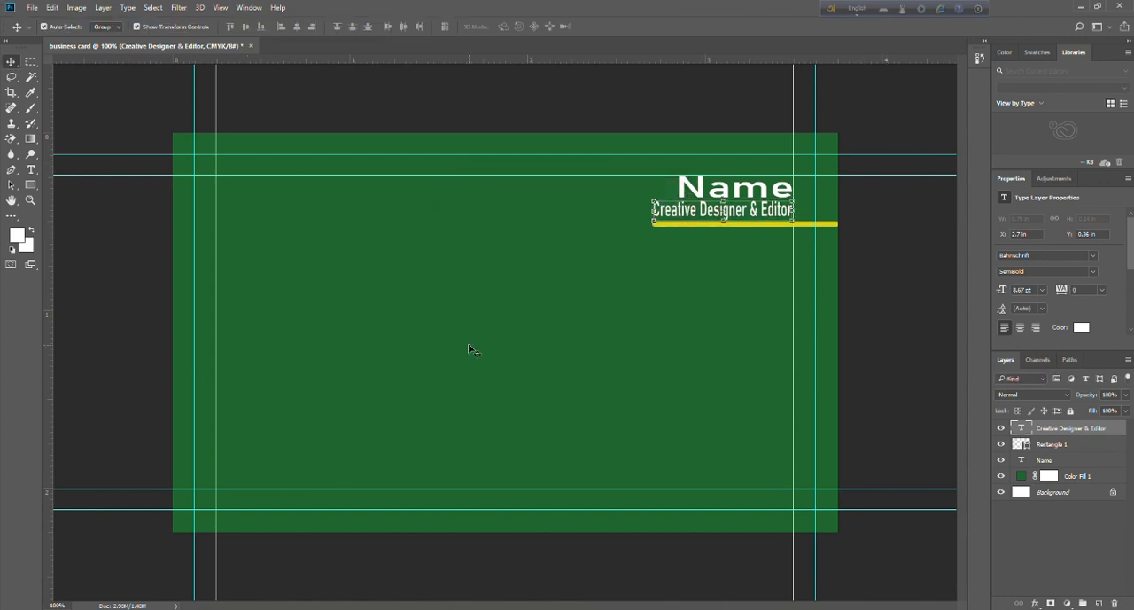
{"action": "left_click", "coordinate": [488, 103]}
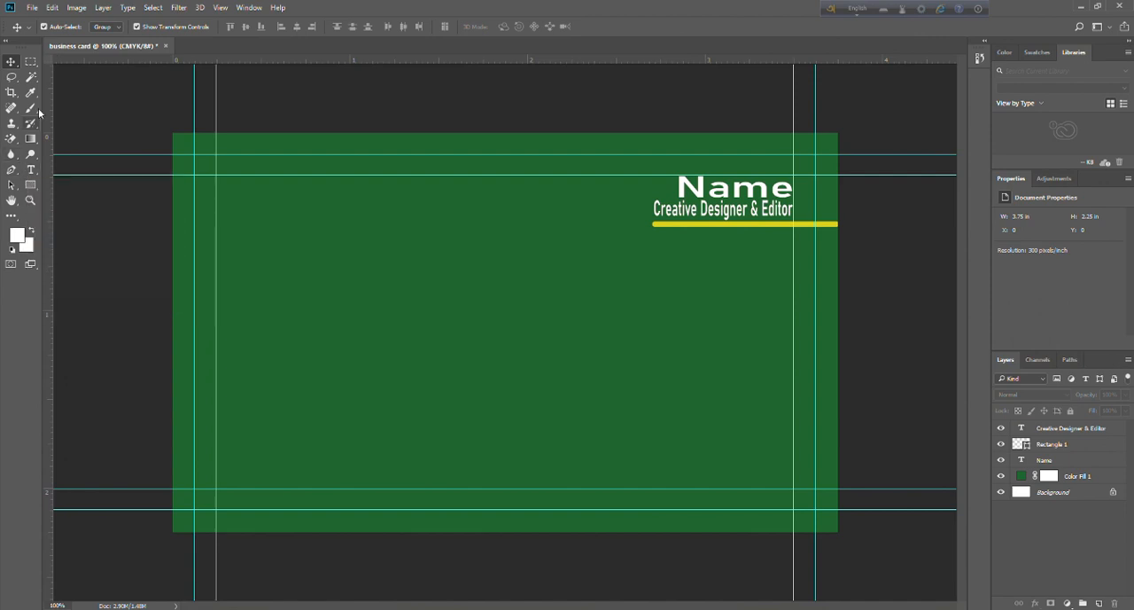
Duplicate the yellow bar below the original and stretch the copy's height to about 644%.
{"action": "left_click", "coordinate": [728, 226]}
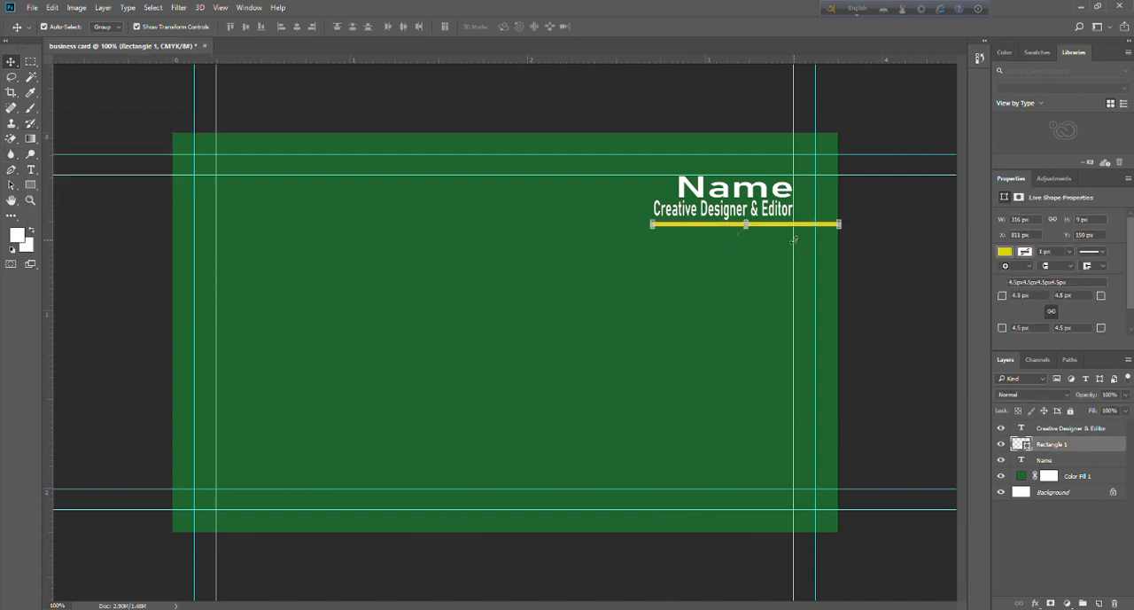
{"action": "left_click_drag", "start_coordinate": [777, 233], "coordinate": [746, 303]}
{"action": "key", "text": "ctrl+t"}
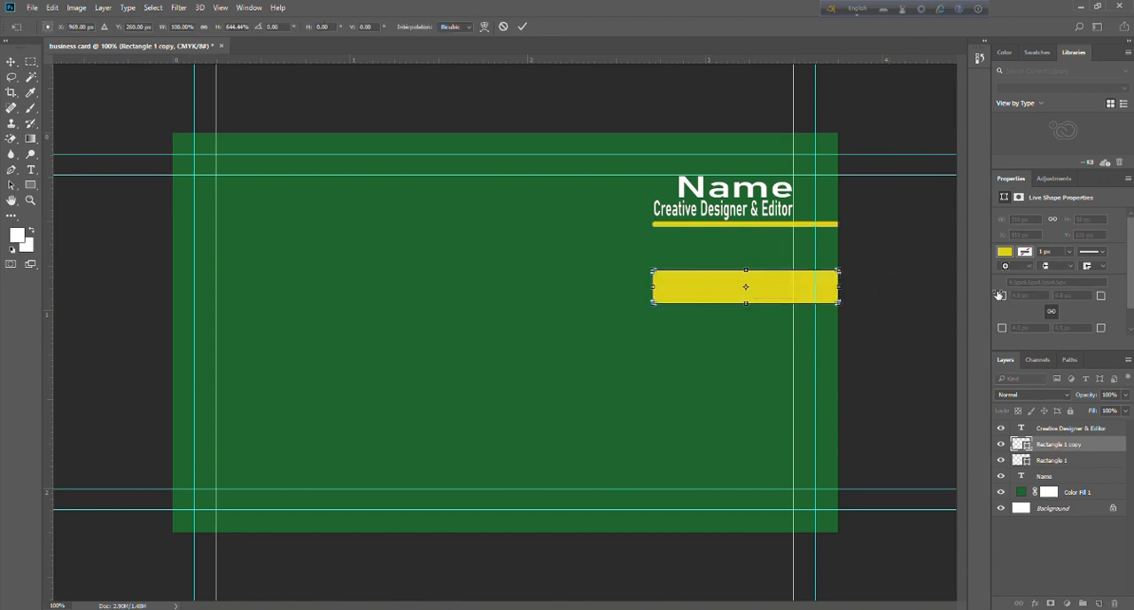
{"action": "left_click", "coordinate": [10, 61]}
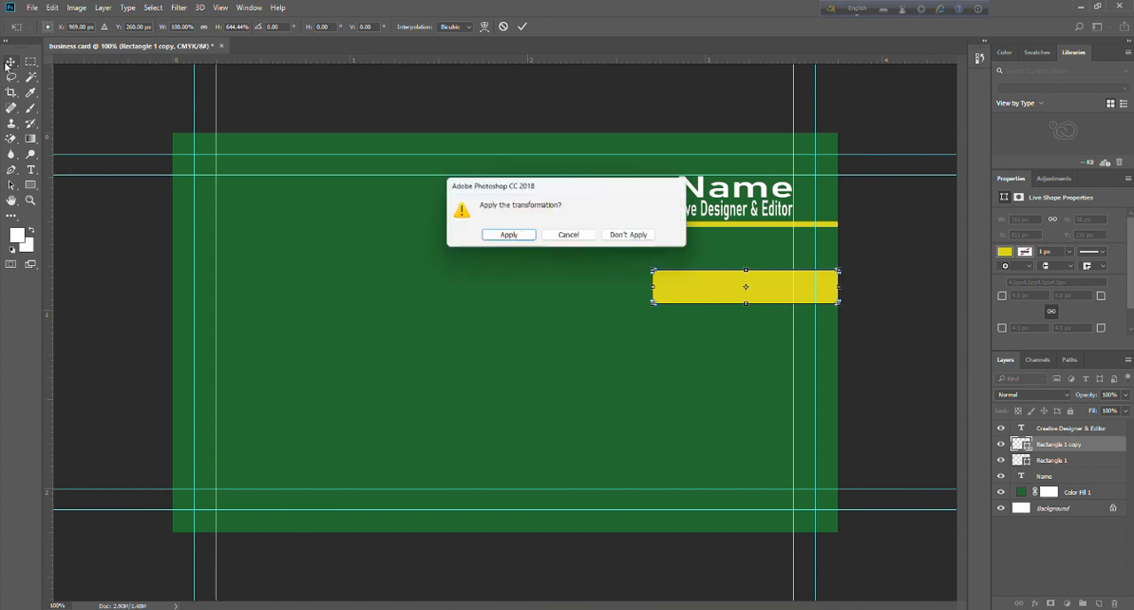
{"action": "left_click", "coordinate": [507, 241]}
Round all corners of the thick yellow bar with a 29 px radius.
{"action": "left_click", "coordinate": [1039, 299]}
{"action": "type", "text": "29"}
{"action": "key", "text": "Return"}
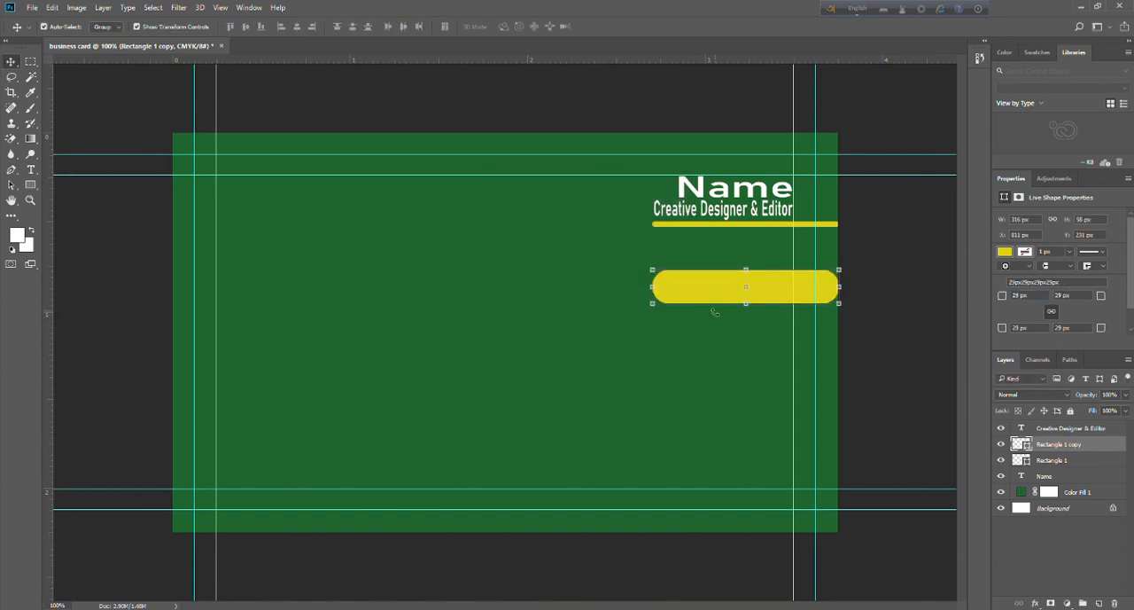
Shift the rounded bar partly past the card's right edge and duplicate it twice below, making three evenly spaced bars.
{"action": "left_click_drag", "start_coordinate": [692, 288], "coordinate": [764, 380]}
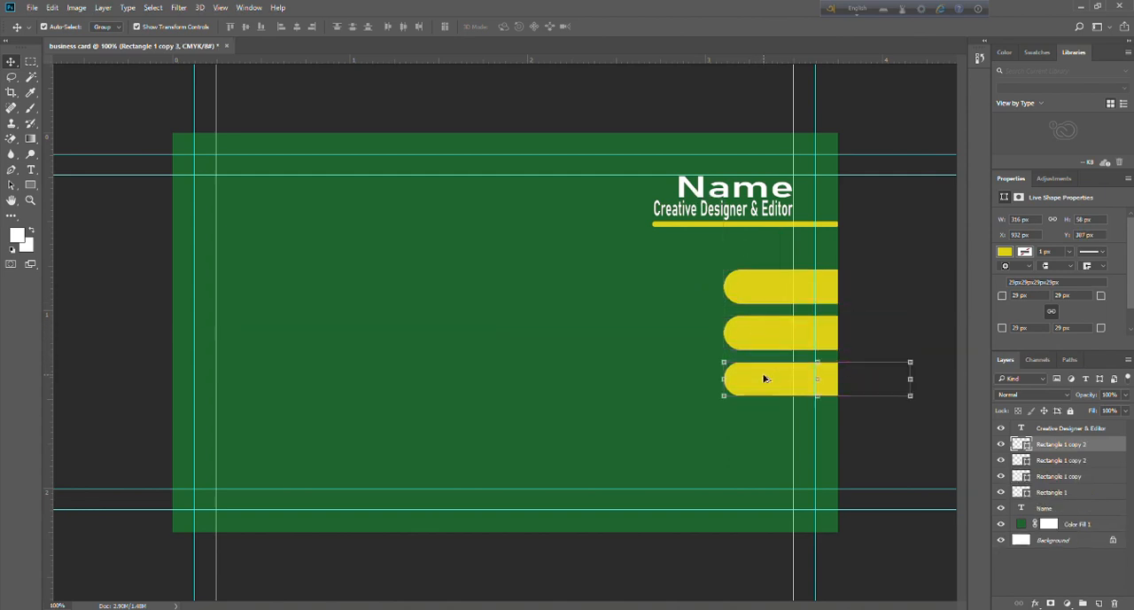
{"action": "left_click", "coordinate": [917, 450]}
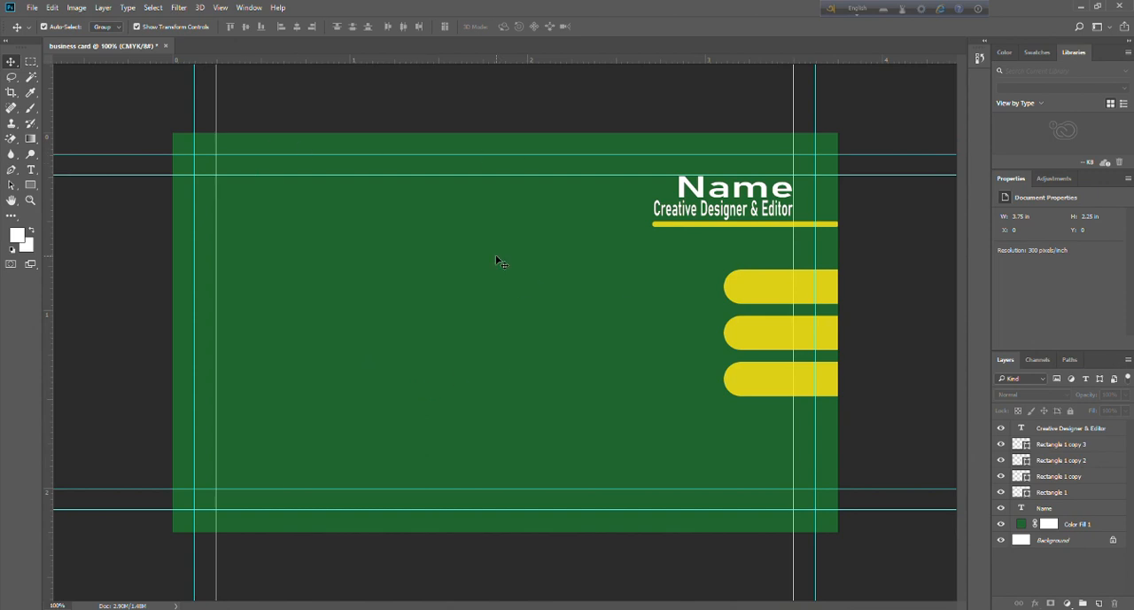
{"action": "left_click", "coordinate": [664, 225]}
{"action": "left_click", "coordinate": [918, 198]}
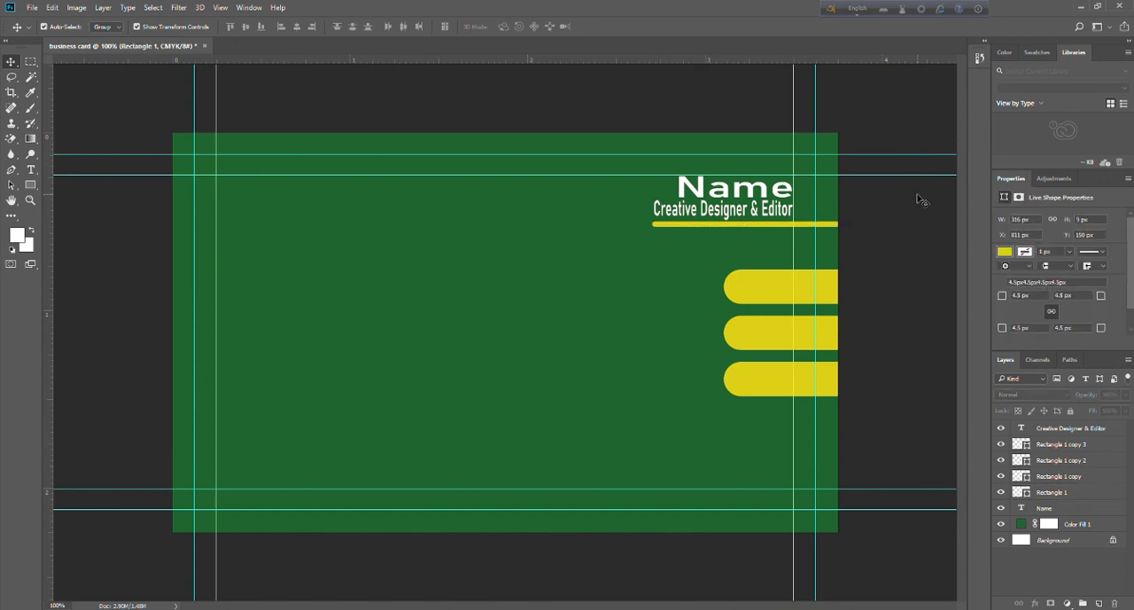
Open the telephone PNG icon from the "Icon Mock up" folder on drive D.
{"action": "left_click", "coordinate": [32, 7]}
{"action": "left_click", "coordinate": [55, 39]}
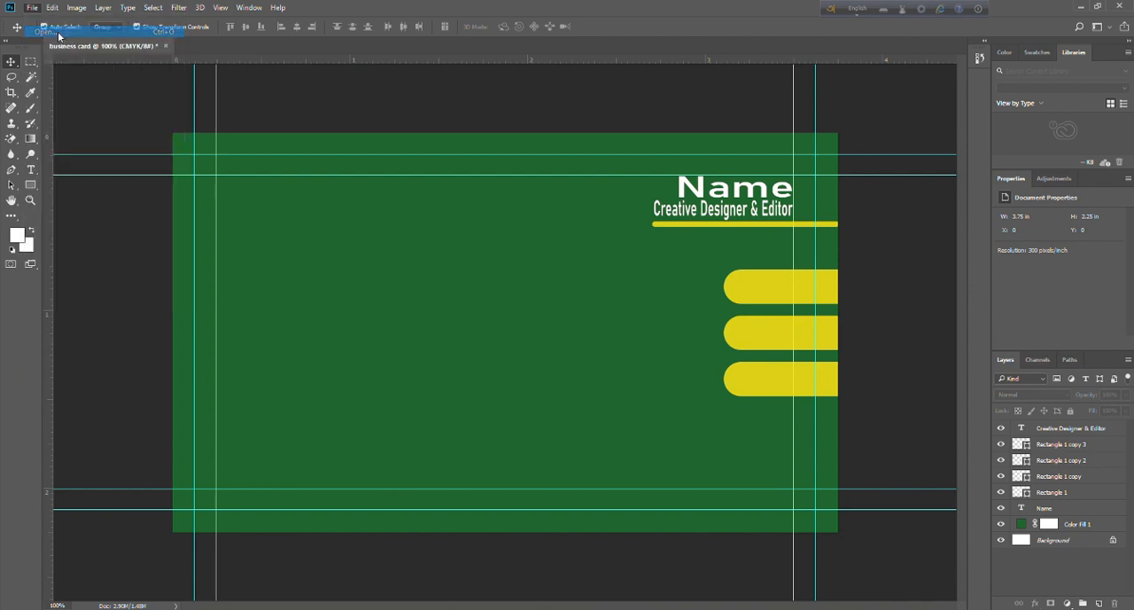
{"action": "left_click", "coordinate": [264, 307]}
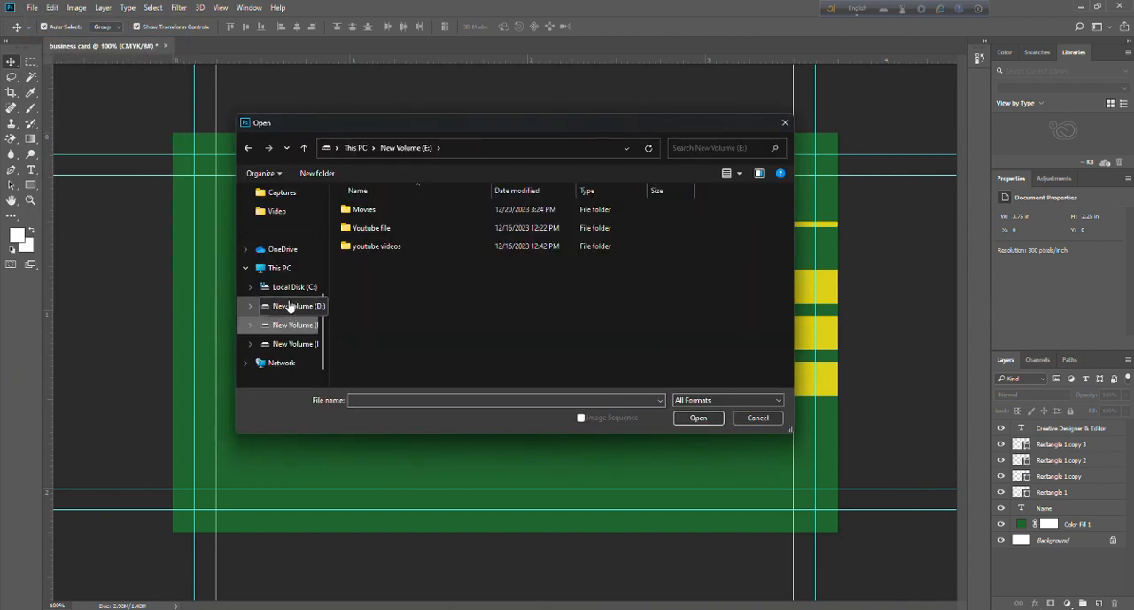
{"action": "scroll", "coordinate": [443, 279], "scroll_direction": "down", "scroll_amount": 3}
{"action": "scroll", "coordinate": [446, 281], "scroll_direction": "down", "scroll_amount": 2}
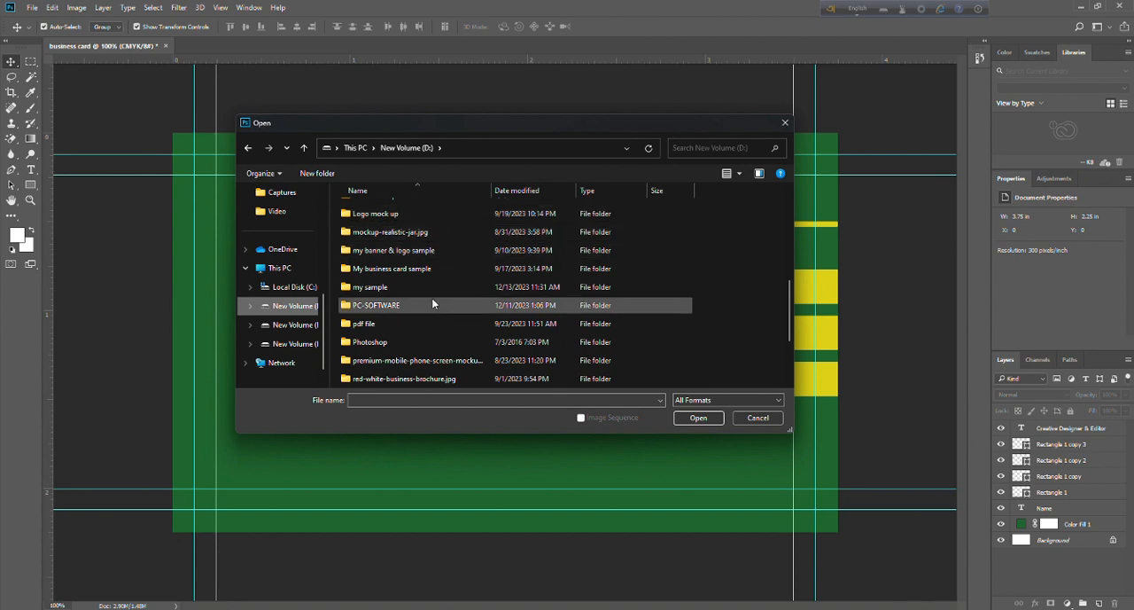
{"action": "scroll", "coordinate": [433, 302], "scroll_direction": "down", "scroll_amount": 1}
{"action": "scroll", "coordinate": [436, 305], "scroll_direction": "down", "scroll_amount": 1}
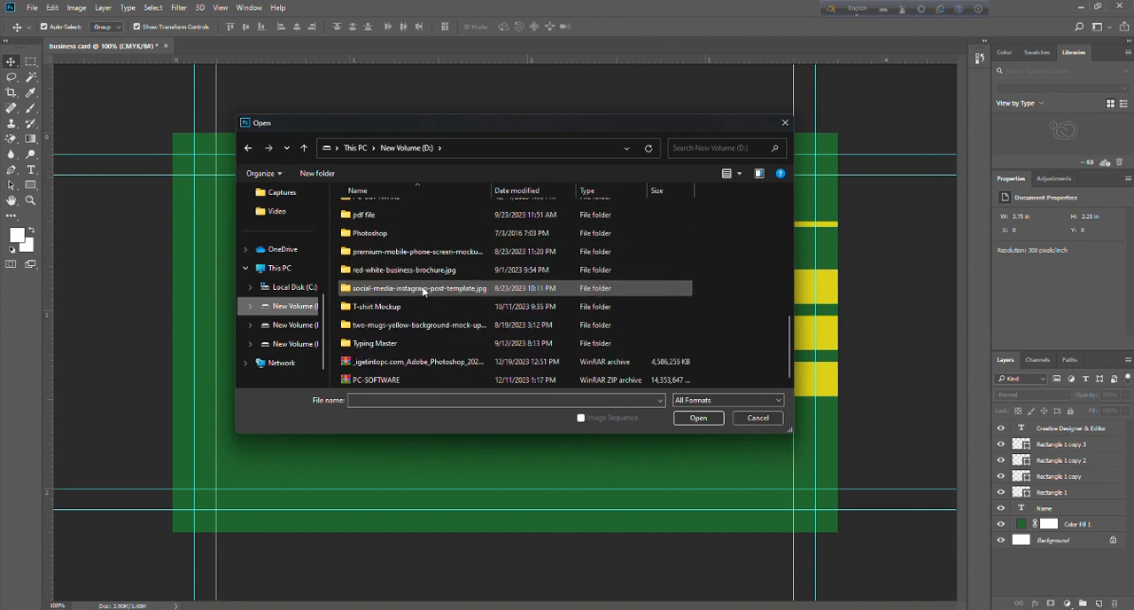
{"action": "scroll", "coordinate": [399, 266], "scroll_direction": "up", "scroll_amount": 4}
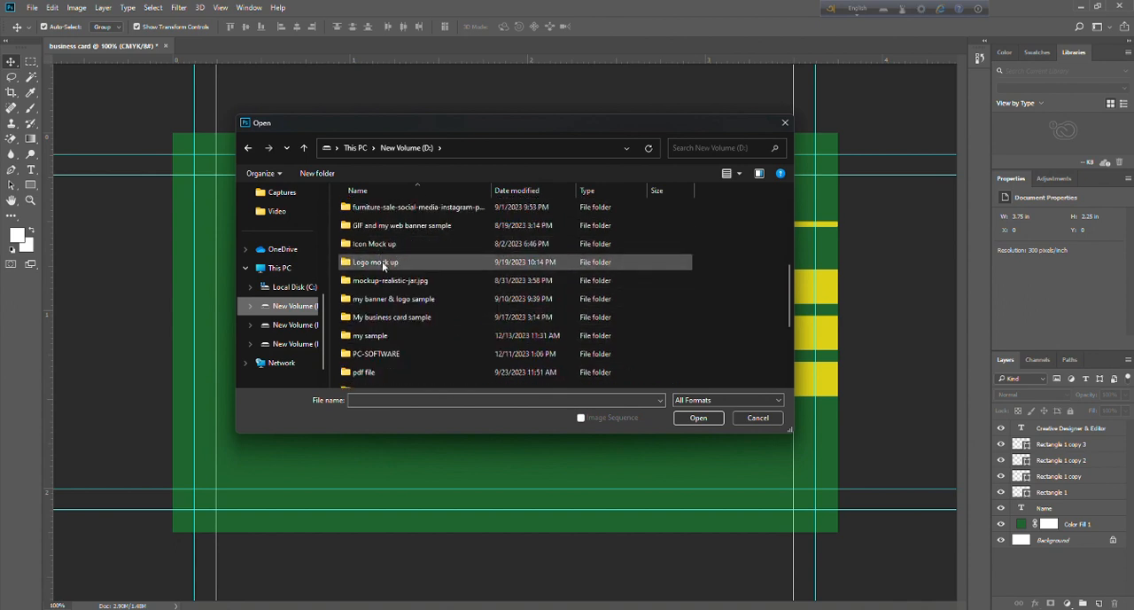
{"action": "double_click", "coordinate": [392, 253]}
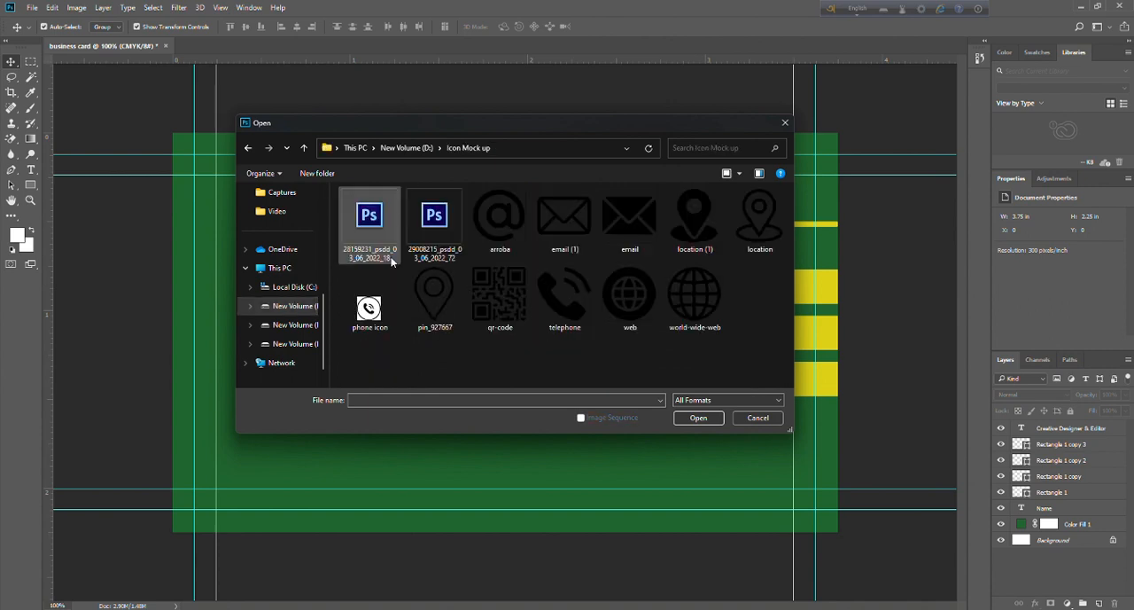
{"action": "left_click", "coordinate": [551, 288]}
{"action": "left_click", "coordinate": [688, 423]}
Bring the telephone icon into the business card document and scale it down to about 6.6%.
{"action": "left_click_drag", "start_coordinate": [431, 307], "coordinate": [334, 399]}
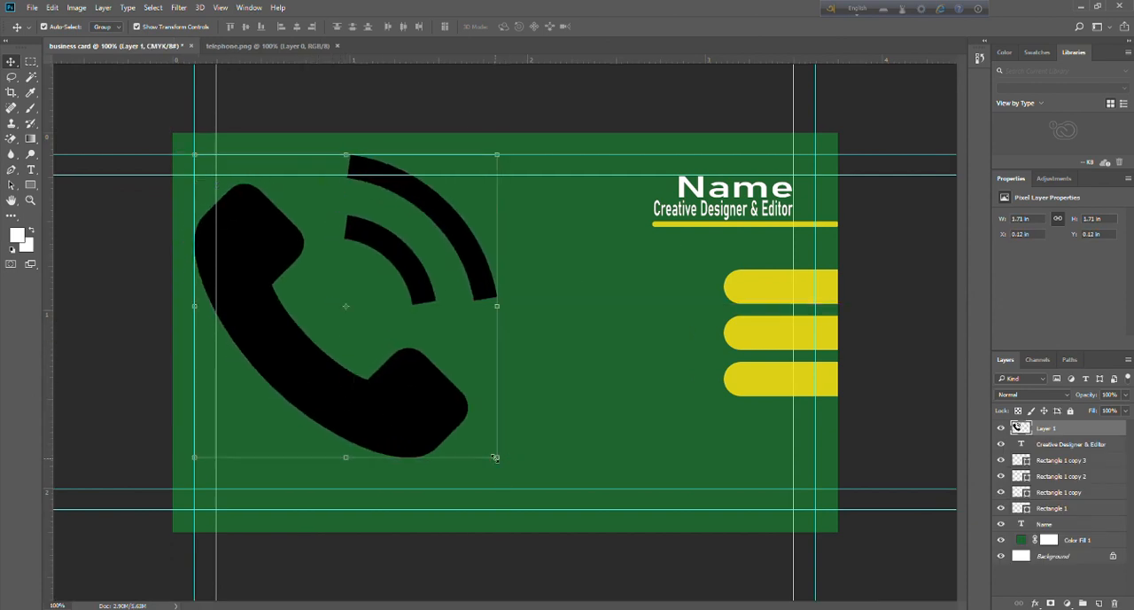
{"action": "left_click_drag", "start_coordinate": [494, 457], "coordinate": [150, 238]}
{"action": "left_click", "coordinate": [11, 61]}
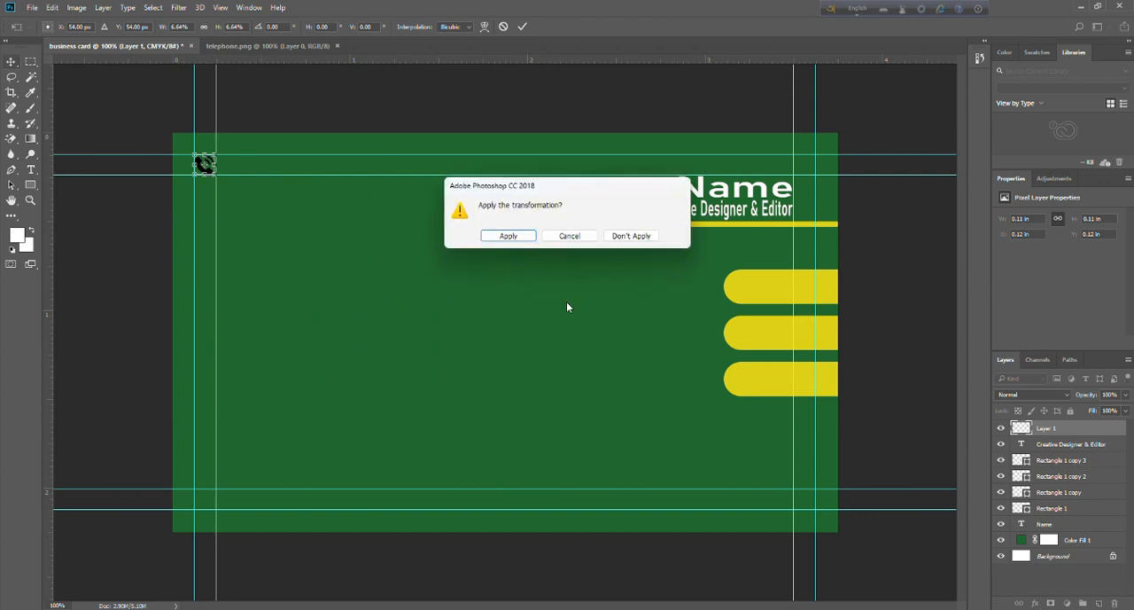
{"action": "left_click", "coordinate": [529, 239]}
Place the telephone icon at the rounded end of the uppermost thick yellow bar and close telephone.png.
{"action": "left_click", "coordinate": [203, 176]}
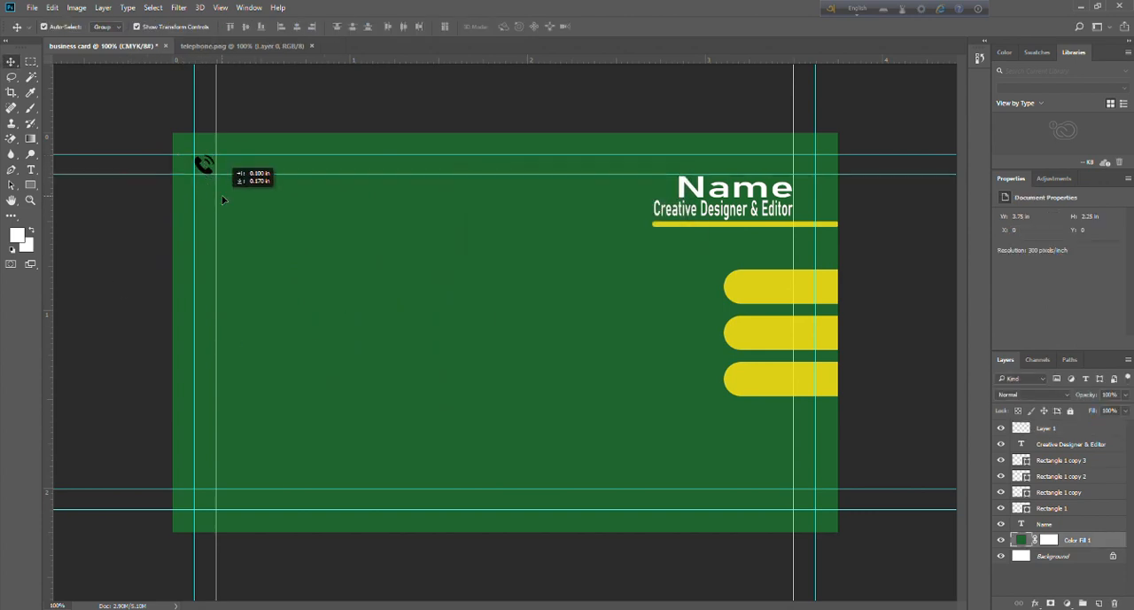
{"action": "left_click_drag", "start_coordinate": [203, 170], "coordinate": [744, 286]}
{"action": "left_click", "coordinate": [653, 331]}
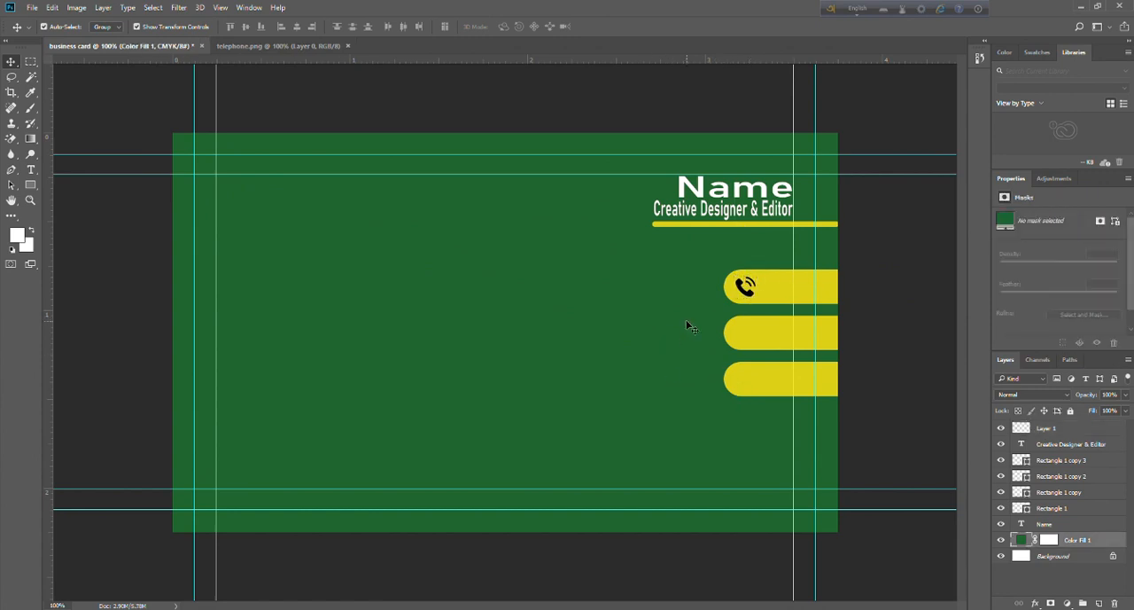
{"action": "left_click", "coordinate": [347, 45]}
Open the solid envelope icon "email" from the "Icon Mock up" folder.
{"action": "left_click", "coordinate": [32, 7]}
{"action": "left_click", "coordinate": [64, 33]}
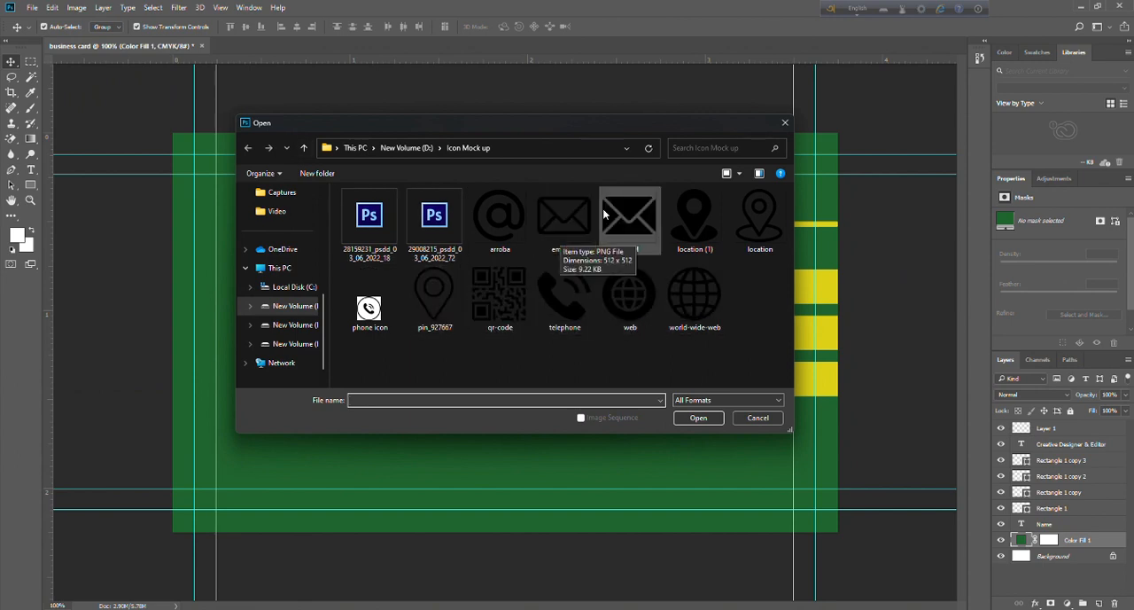
{"action": "left_click_drag", "start_coordinate": [633, 130], "coordinate": [535, 150]}
{"action": "left_click", "coordinate": [531, 239]}
{"action": "left_click", "coordinate": [600, 438]}
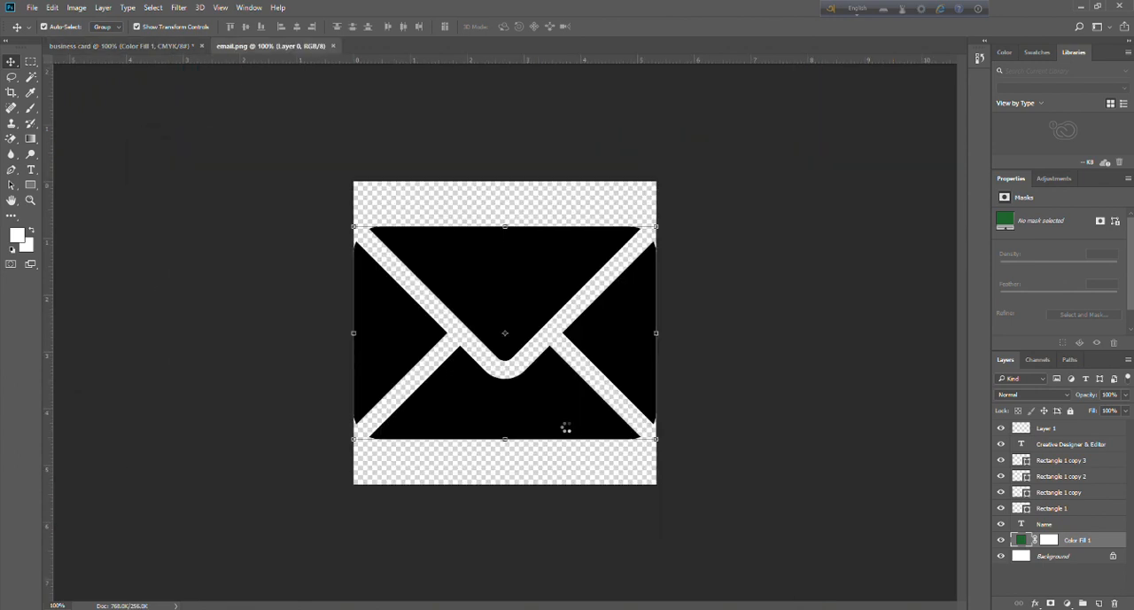
Bring the envelope icon into the business card document and scale it down to about 9.4%.
{"action": "left_click_drag", "start_coordinate": [496, 275], "coordinate": [372, 349]}
{"action": "left_click_drag", "start_coordinate": [498, 370], "coordinate": [224, 175]}
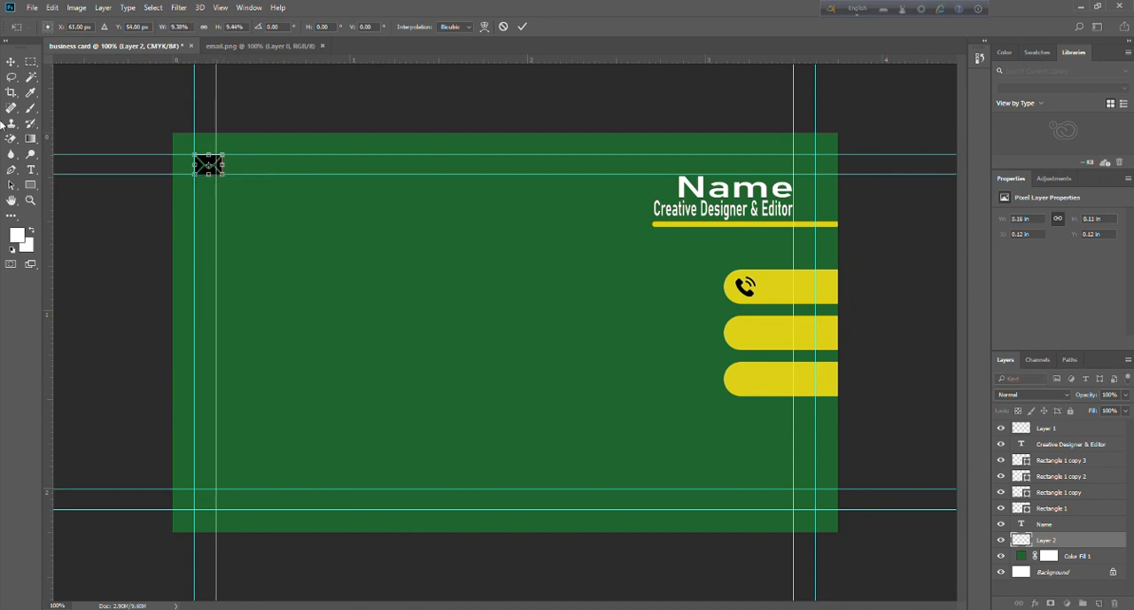
{"action": "left_click", "coordinate": [10, 61]}
{"action": "left_click", "coordinate": [526, 241]}
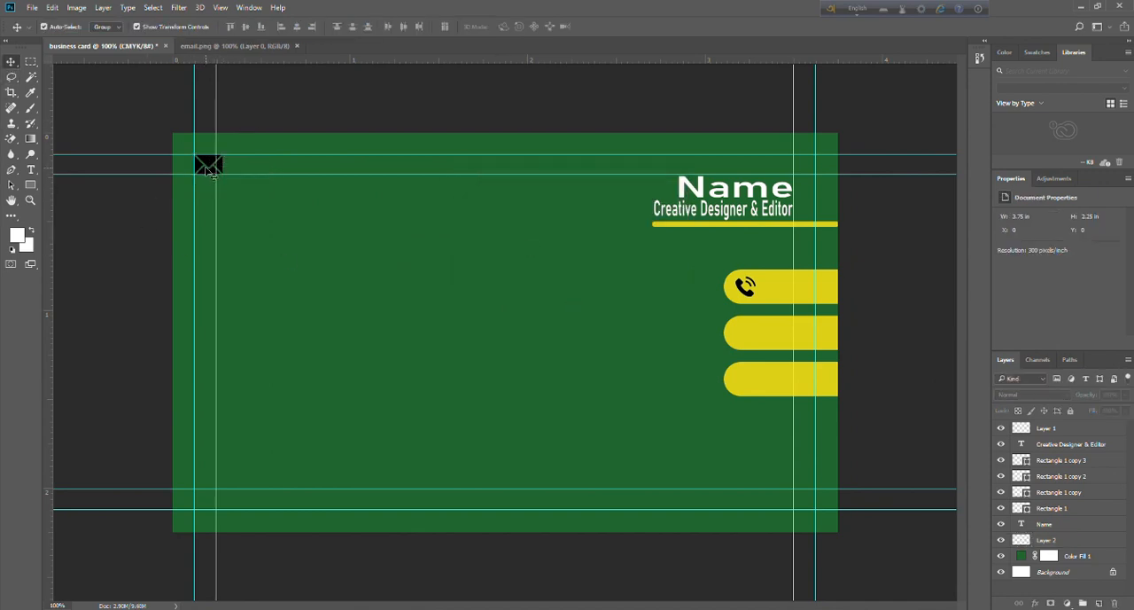
Place the envelope icon on the middle rounded bar and move its layer to the top of the layer stack.
{"action": "left_click_drag", "start_coordinate": [213, 173], "coordinate": [749, 333]}
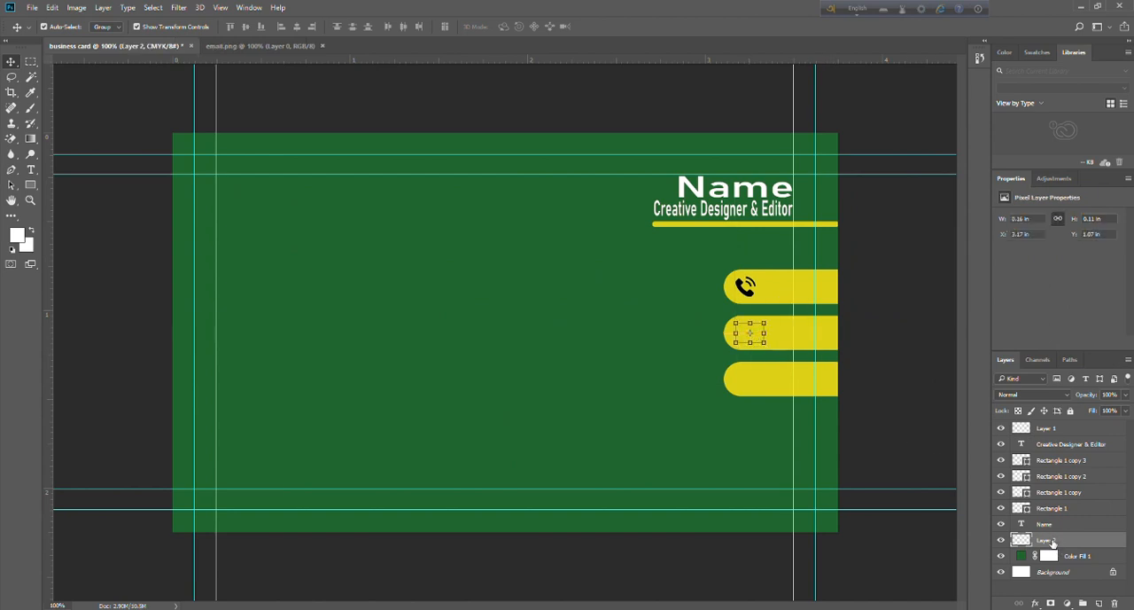
{"action": "left_click_drag", "start_coordinate": [1051, 541], "coordinate": [1051, 424]}
{"action": "left_click", "coordinate": [904, 426]}
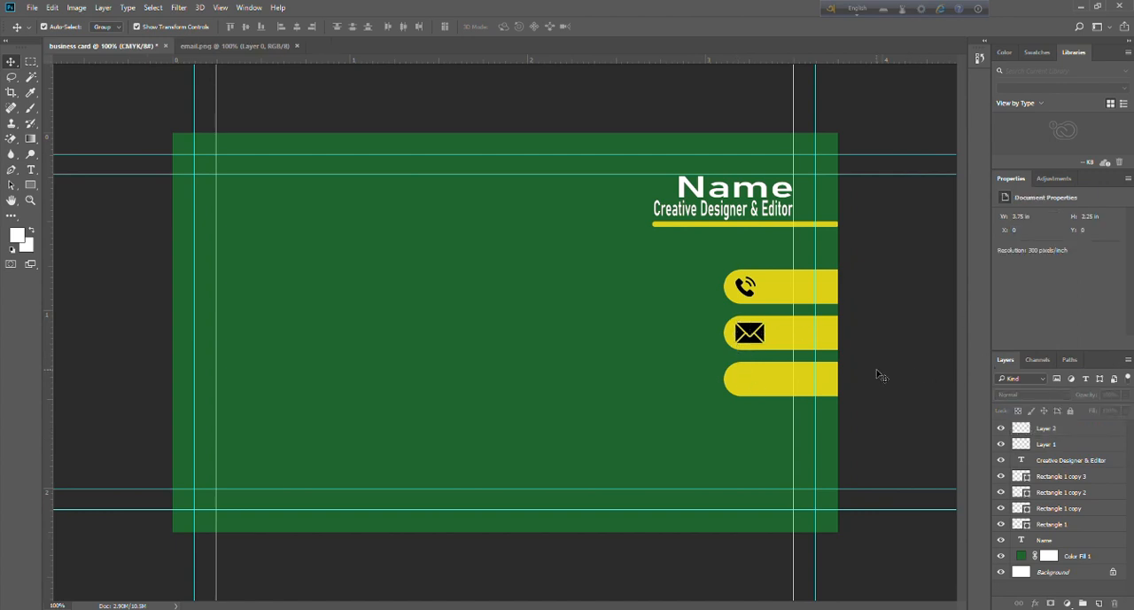
Shrink the envelope icon on the middle bar to about 81% width and 94% height.
{"action": "left_click", "coordinate": [760, 334]}
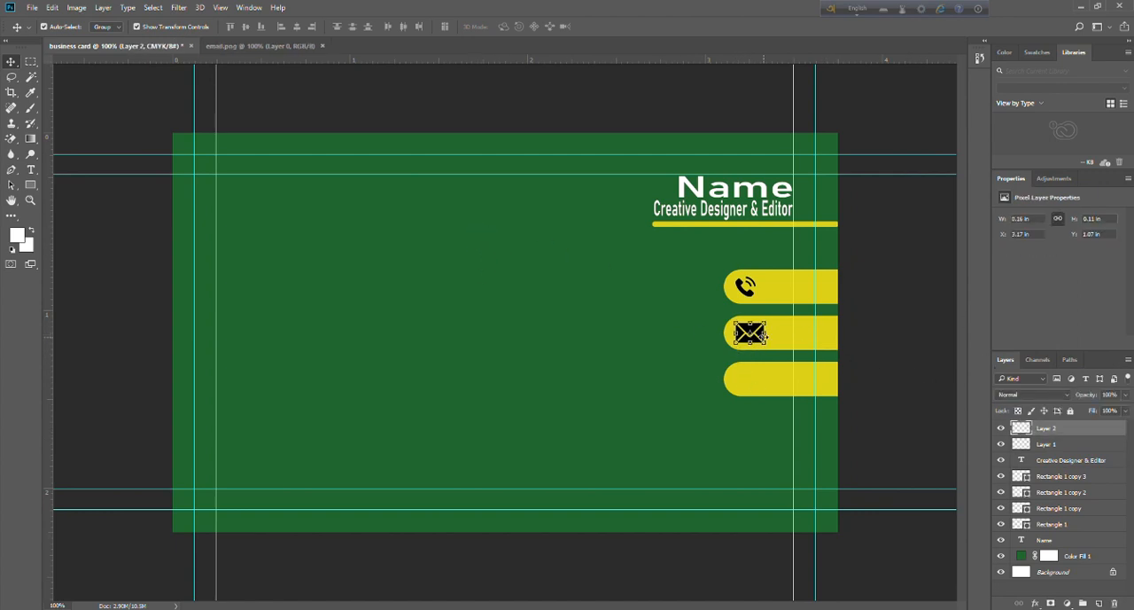
{"action": "left_click_drag", "start_coordinate": [765, 333], "coordinate": [757, 343]}
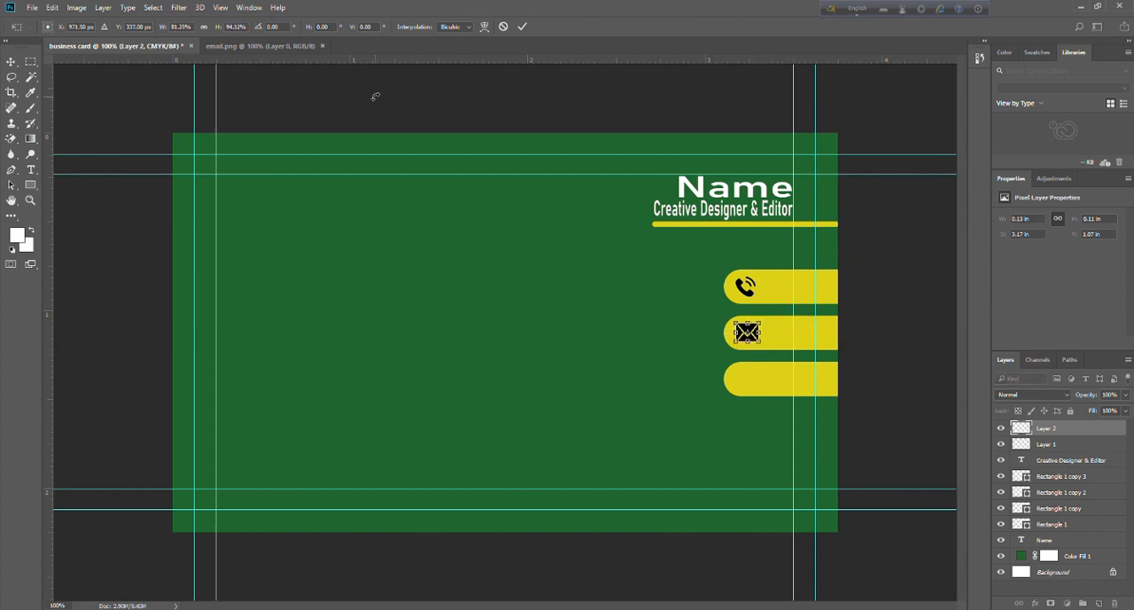
{"action": "left_click", "coordinate": [10, 61]}
{"action": "key", "text": "Return"}
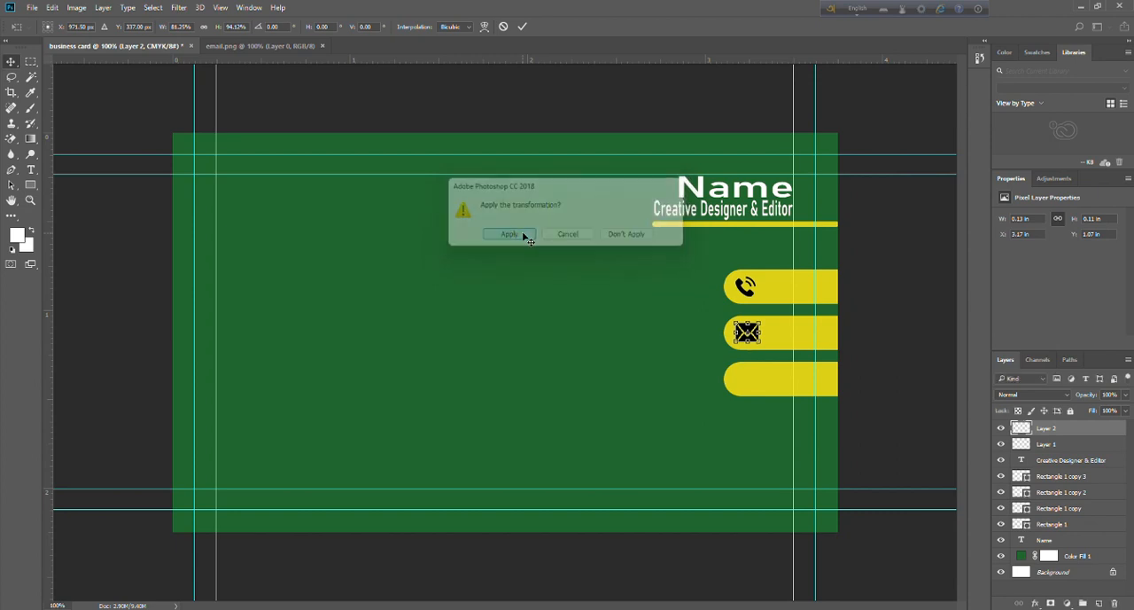
{"action": "left_click", "coordinate": [546, 91]}
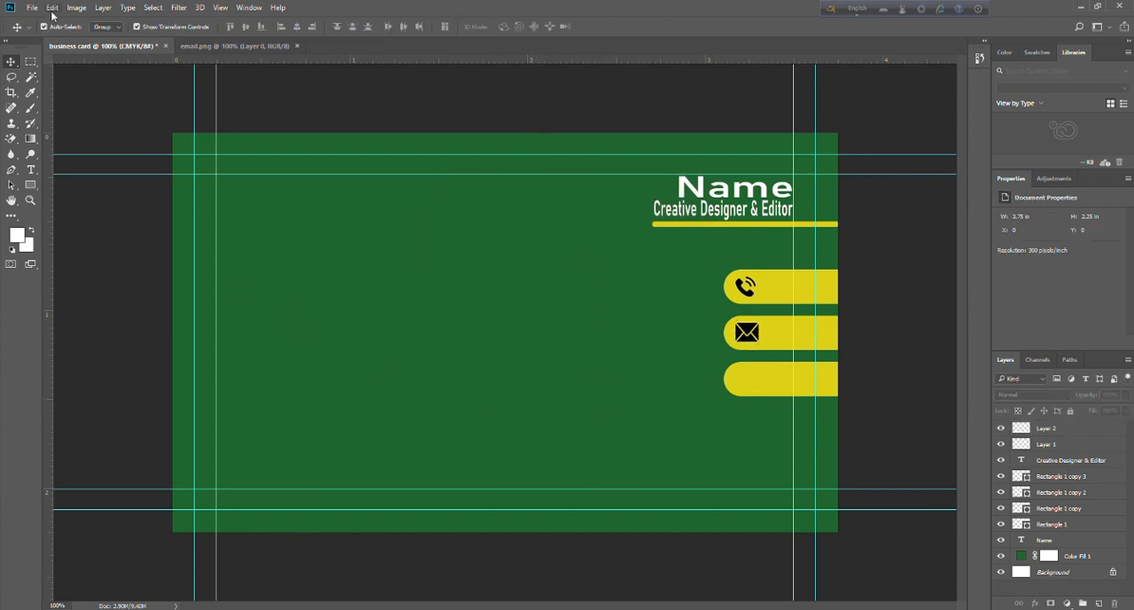
Close email.png and open the globe icon "world-wide-web" from the "Icon Mock up" folder.
{"action": "left_click", "coordinate": [288, 45]}
{"action": "left_click", "coordinate": [301, 43]}
{"action": "left_click", "coordinate": [31, 7]}
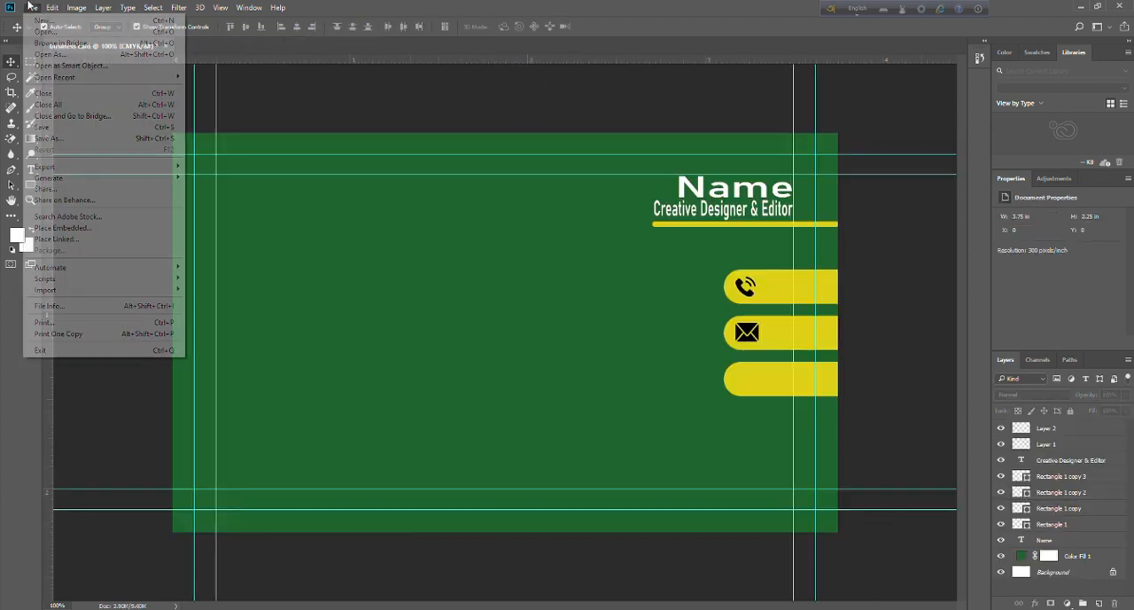
{"action": "left_click", "coordinate": [44, 31]}
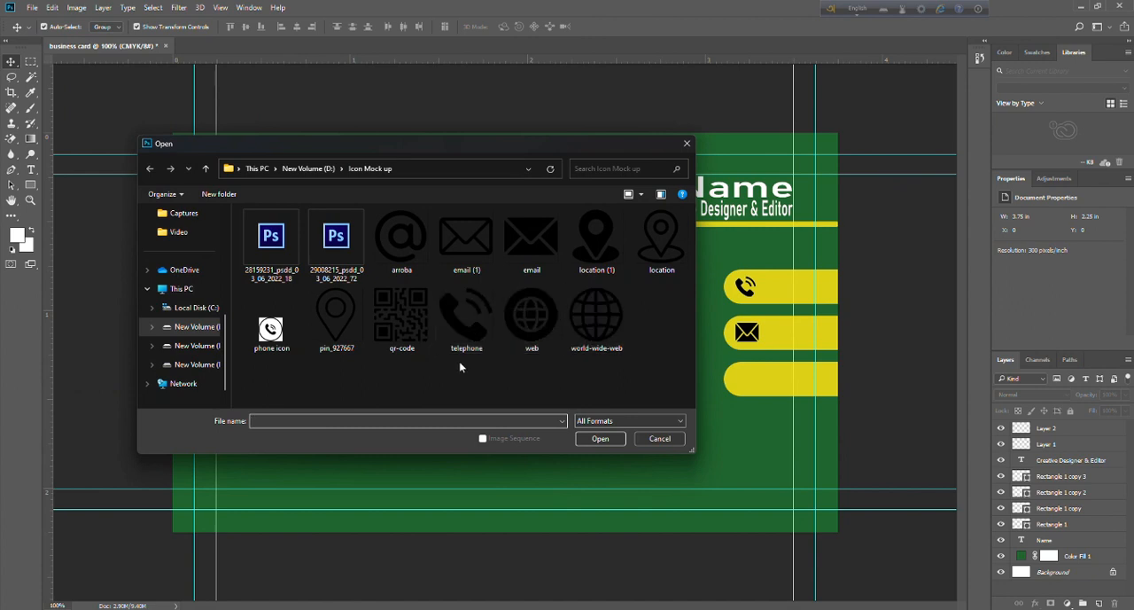
{"action": "left_click", "coordinate": [595, 321]}
{"action": "left_click", "coordinate": [610, 439]}
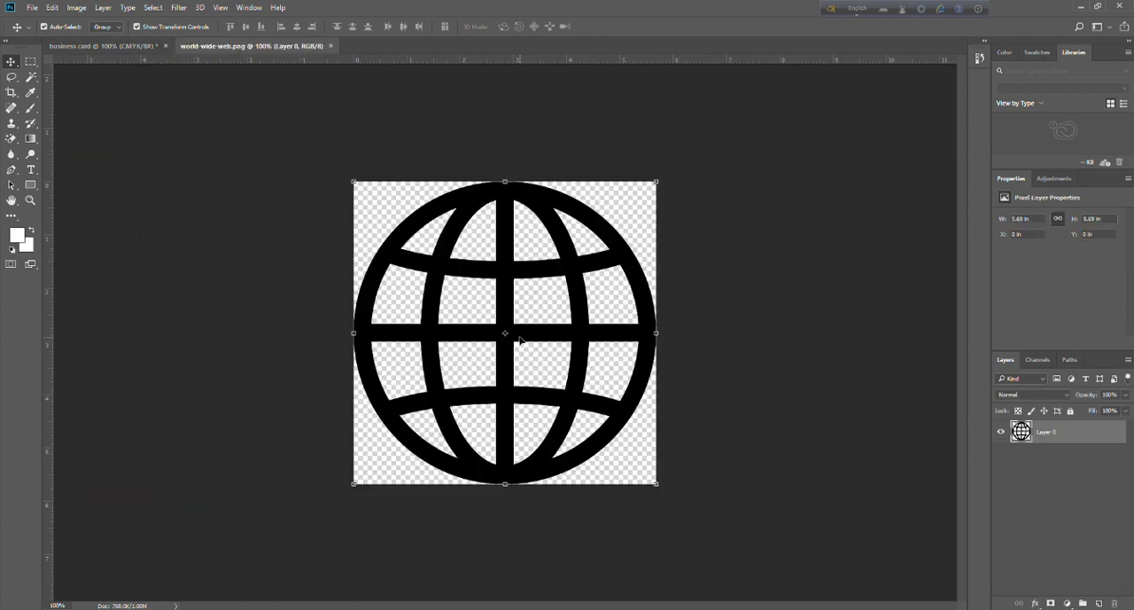
Bring the globe icon into the business card at about 8.2% scale and place it on the lowest rounded bar.
{"action": "left_click_drag", "start_coordinate": [523, 337], "coordinate": [407, 380]}
{"action": "left_click_drag", "start_coordinate": [495, 455], "coordinate": [190, 210]}
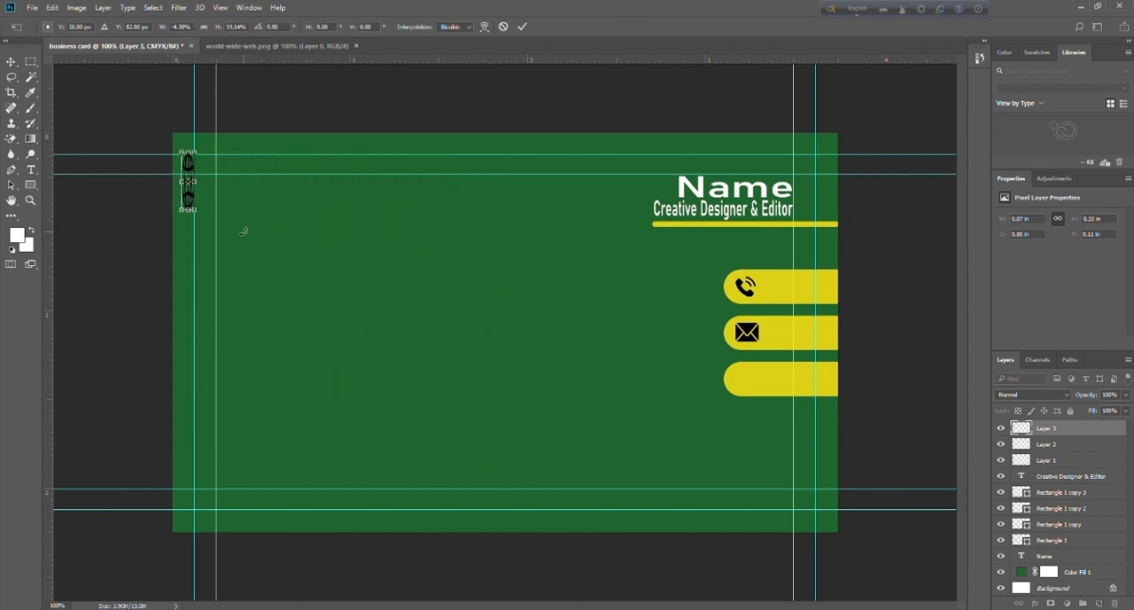
{"action": "key", "text": "ctrl+z"}
{"action": "left_click_drag", "start_coordinate": [497, 456], "coordinate": [178, 217]}
{"action": "key", "text": "v"}
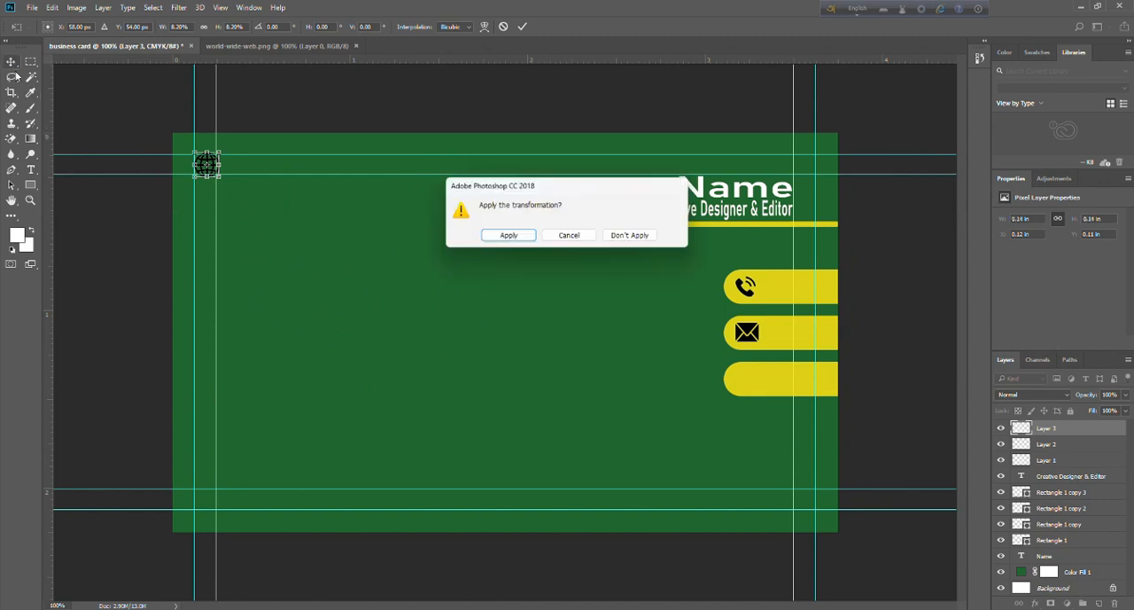
{"action": "left_click", "coordinate": [502, 235]}
{"action": "left_click_drag", "start_coordinate": [209, 167], "coordinate": [746, 381]}
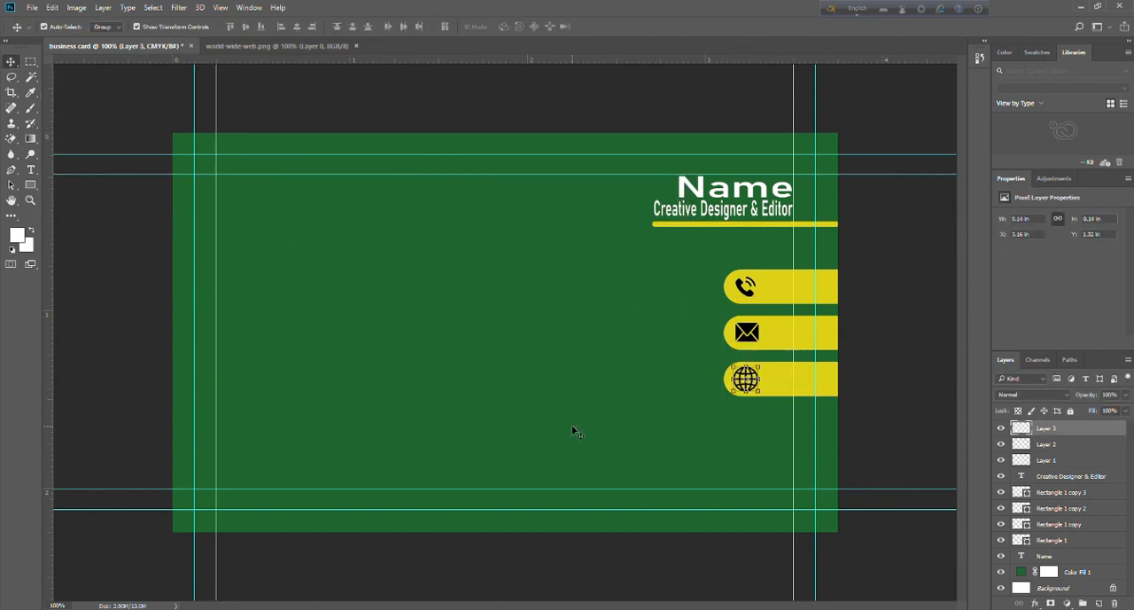
{"action": "left_click", "coordinate": [574, 431]}
{"action": "left_click_drag", "start_coordinate": [765, 255], "coordinate": [823, 419]}
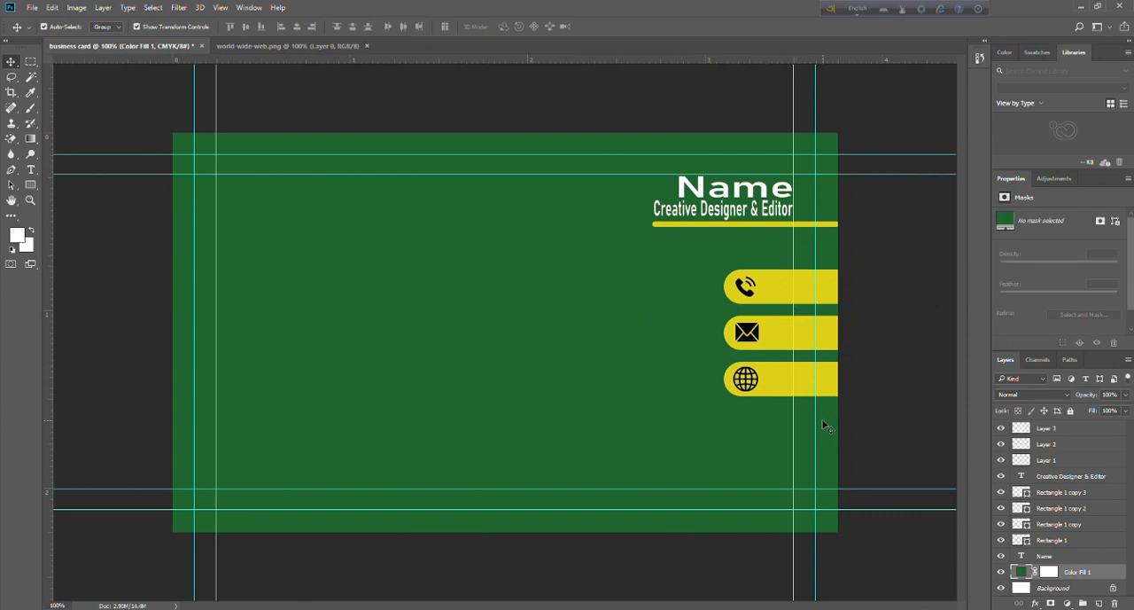
{"action": "left_click_drag", "start_coordinate": [912, 264], "coordinate": [737, 401]}
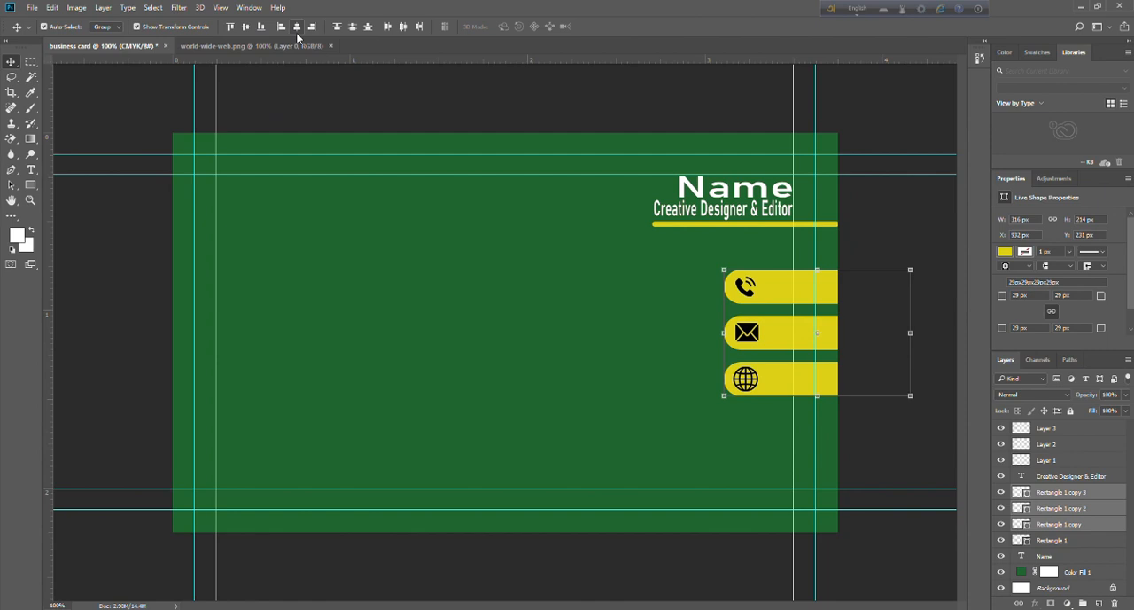
{"action": "left_click", "coordinate": [347, 75]}
{"action": "left_click", "coordinate": [747, 290]}
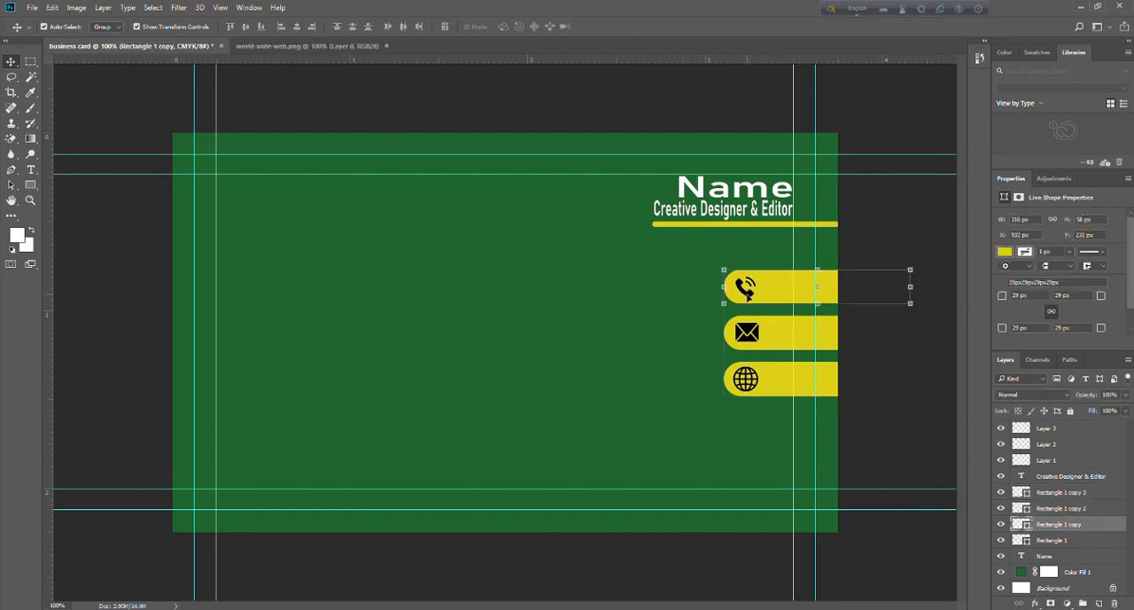
{"action": "left_click", "coordinate": [680, 317]}
Align the phone, envelope and globe icons to each other on their horizontal centers.
{"action": "left_click", "coordinate": [743, 291]}
{"action": "left_click", "coordinate": [748, 331], "text": "shift"}
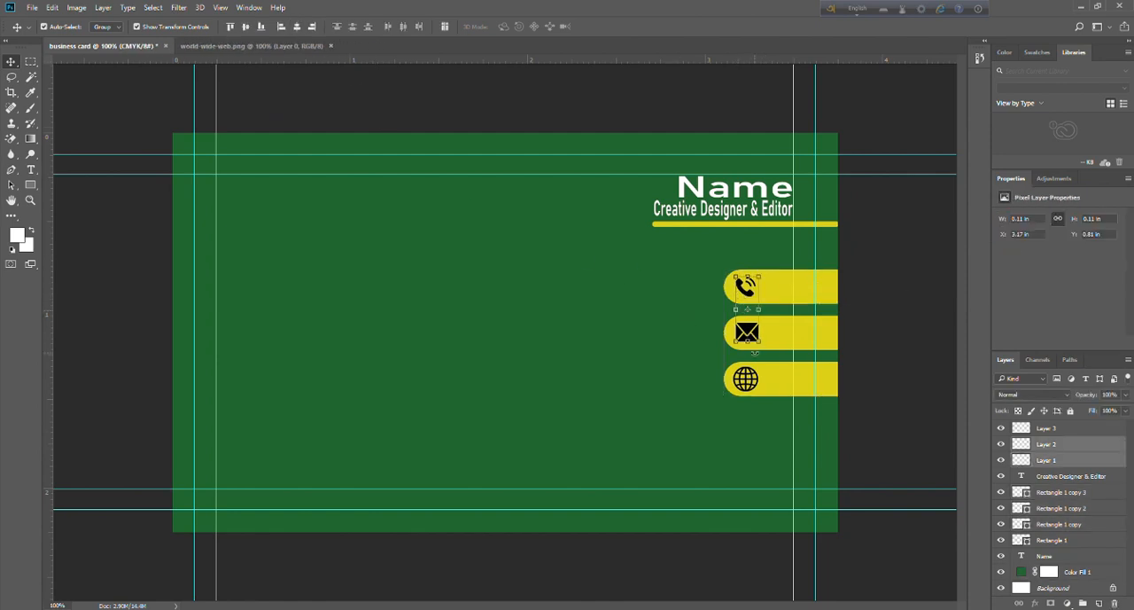
{"action": "left_click", "coordinate": [753, 383], "text": "shift"}
{"action": "left_click", "coordinate": [721, 332]}
{"action": "left_click", "coordinate": [751, 383]}
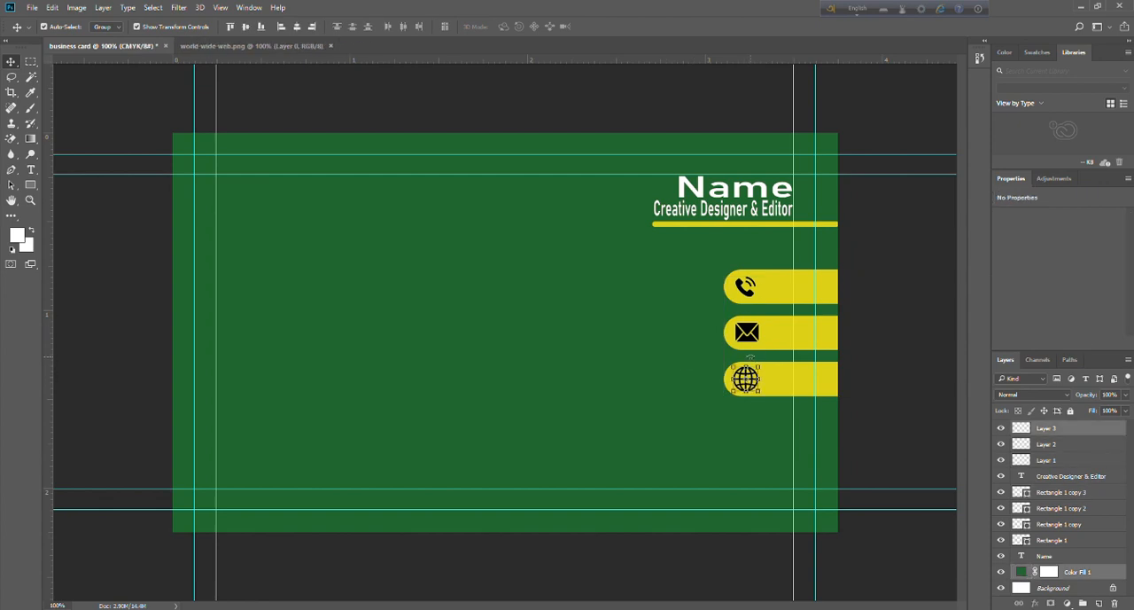
{"action": "left_click", "coordinate": [751, 335], "text": "shift"}
{"action": "left_click", "coordinate": [751, 293], "text": "shift"}
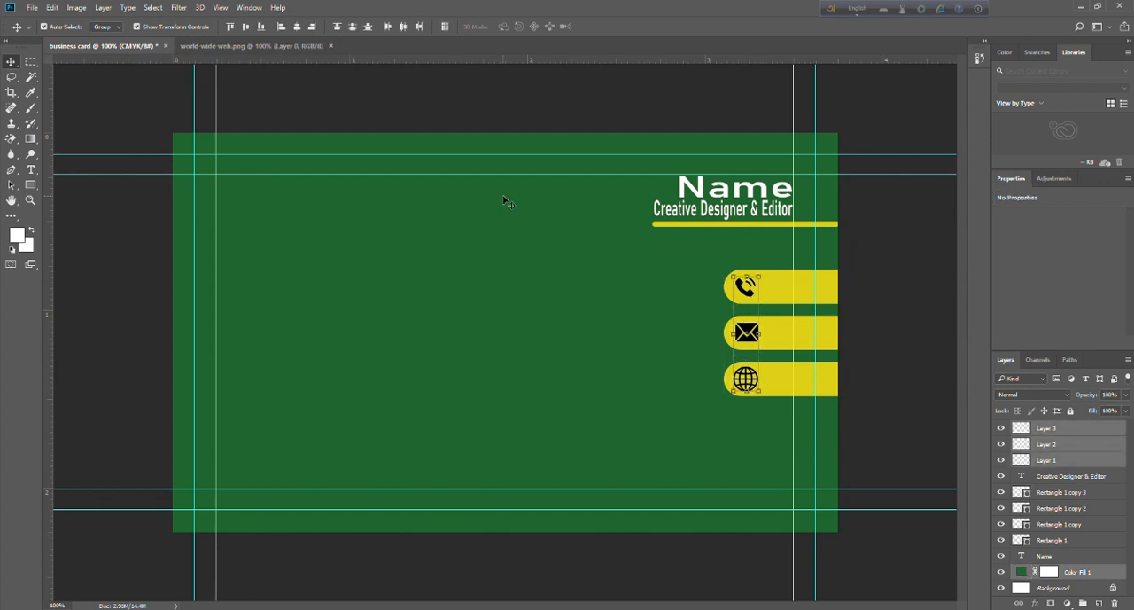
{"action": "left_click", "coordinate": [299, 31]}
{"action": "left_click", "coordinate": [575, 341]}
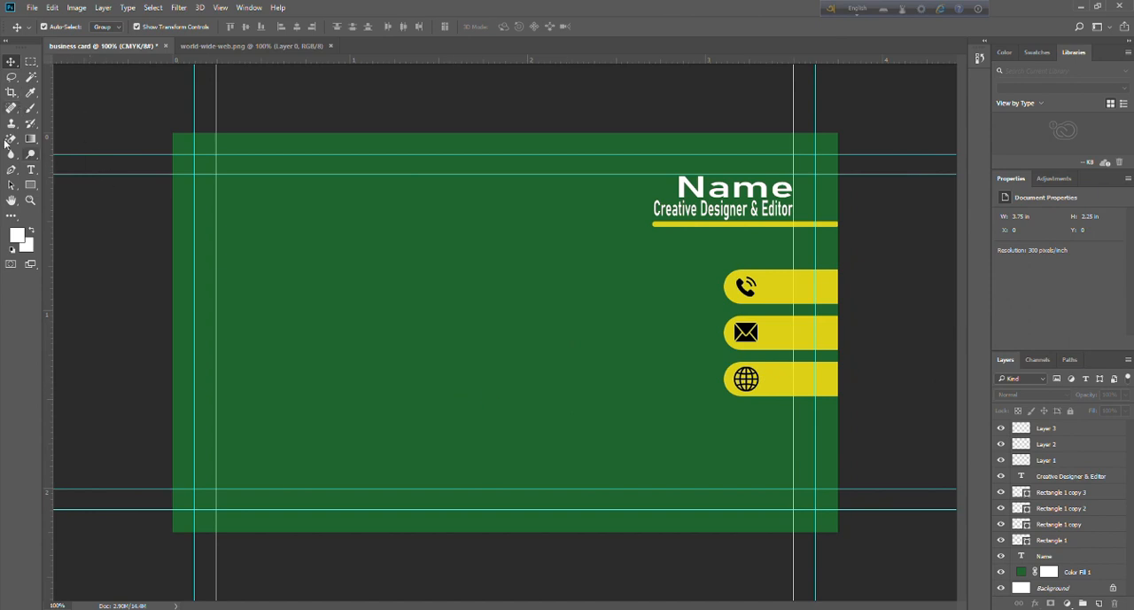
Add a white text line with a placeholder phone number in the open green area of the card.
{"action": "left_click", "coordinate": [30, 169]}
{"action": "left_click", "coordinate": [414, 271]}
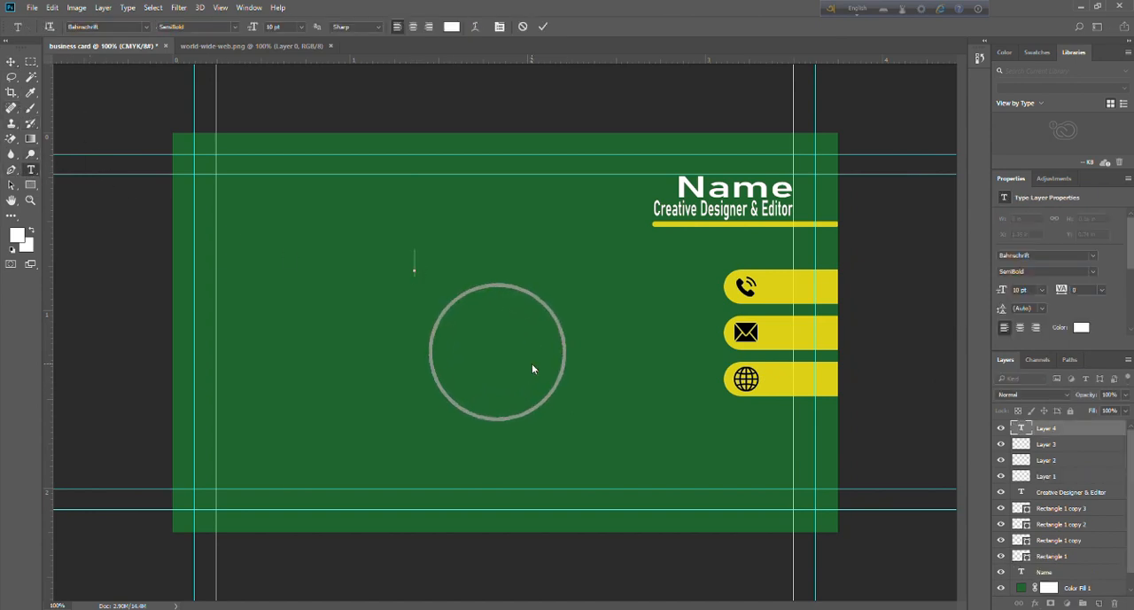
{"action": "type", "text": "+013"}
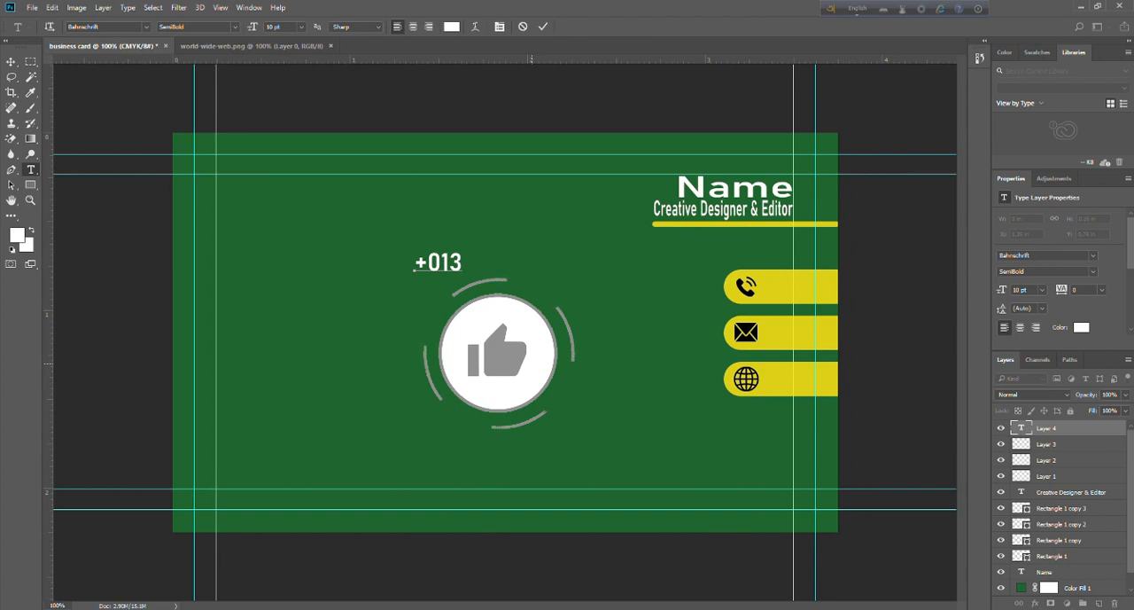
{"action": "key", "text": "BackSpace"}
{"action": "type", "text": "23456789"}
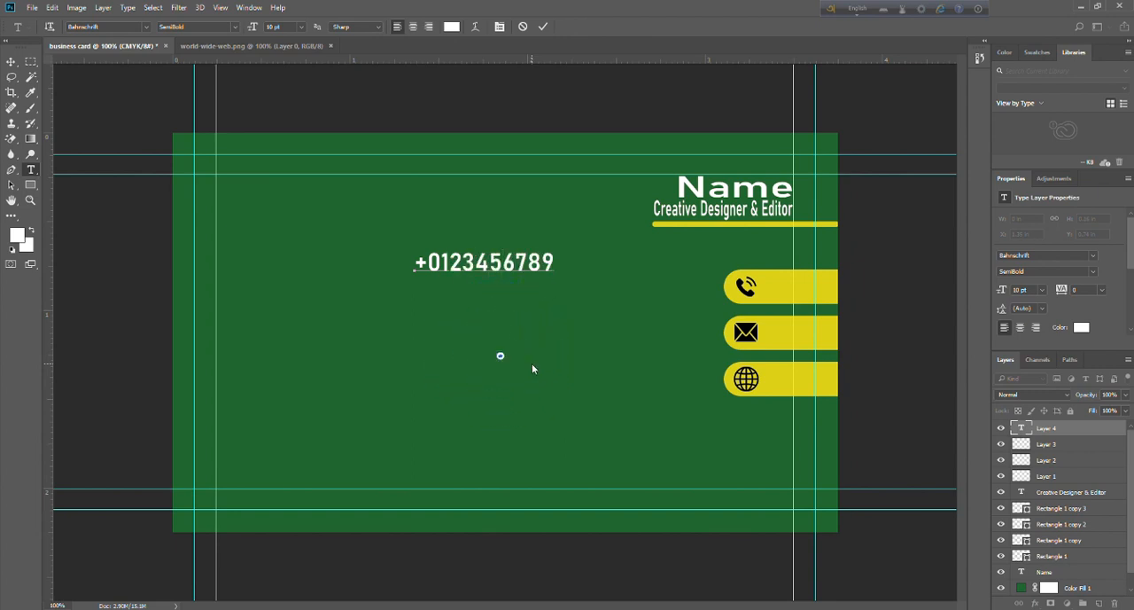
Set the phone number text to 9 pt.
{"action": "left_click", "coordinate": [301, 26]}
{"action": "left_click", "coordinate": [310, 81]}
{"action": "left_click_drag", "start_coordinate": [420, 263], "coordinate": [589, 275]}
{"action": "left_click", "coordinate": [302, 27]}
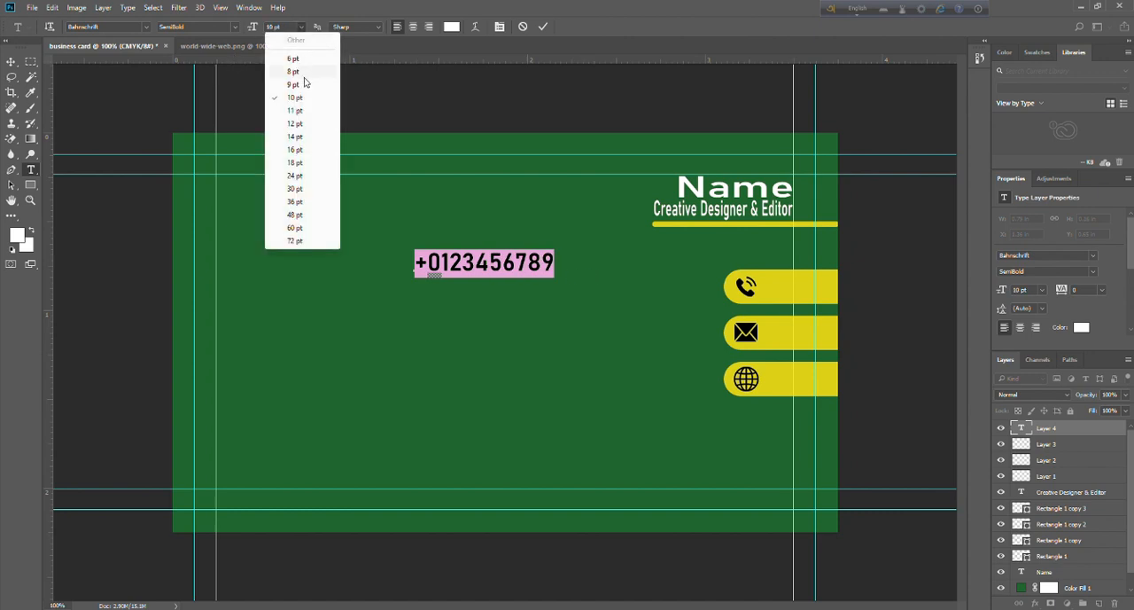
{"action": "left_click", "coordinate": [306, 84]}
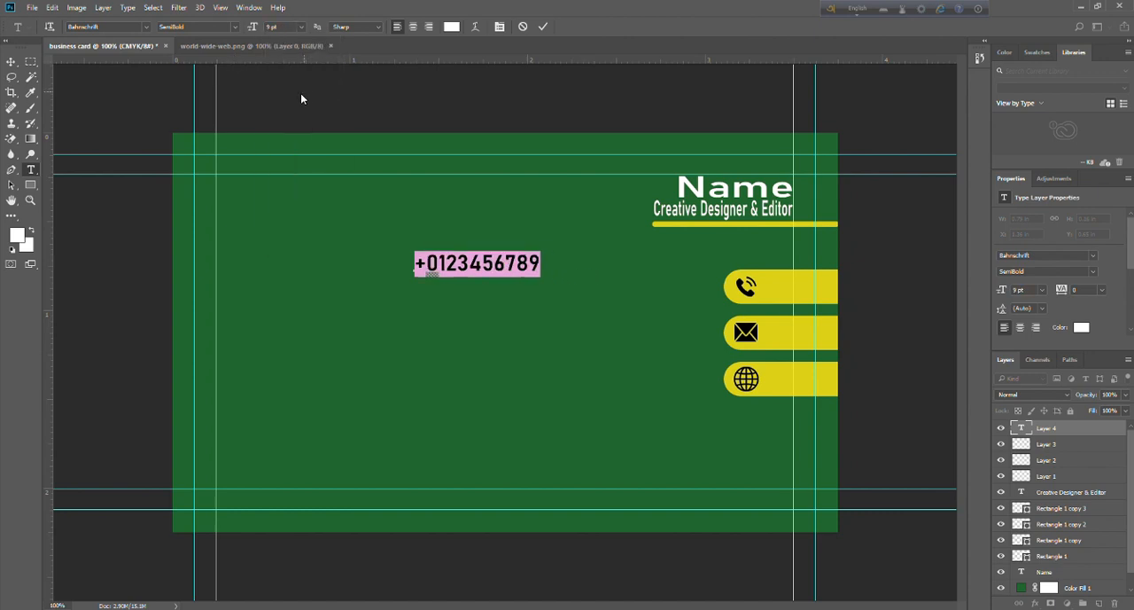
{"action": "left_click", "coordinate": [10, 60]}
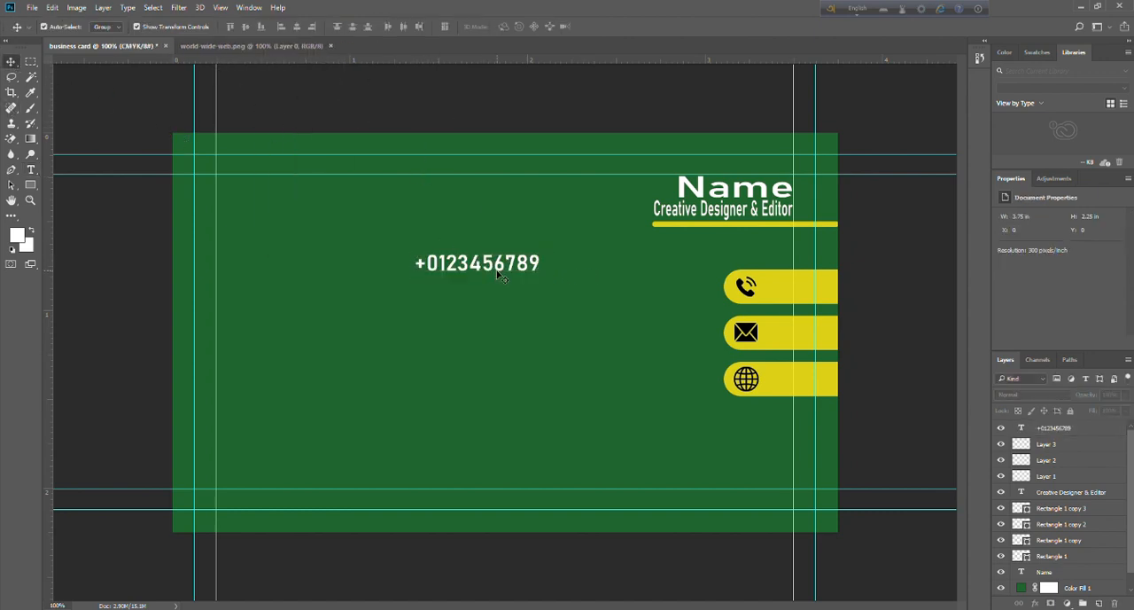
Place the phone number just before the bar with the phone icon and nudge it closer to the bar.
{"action": "left_click_drag", "start_coordinate": [505, 275], "coordinate": [681, 296]}
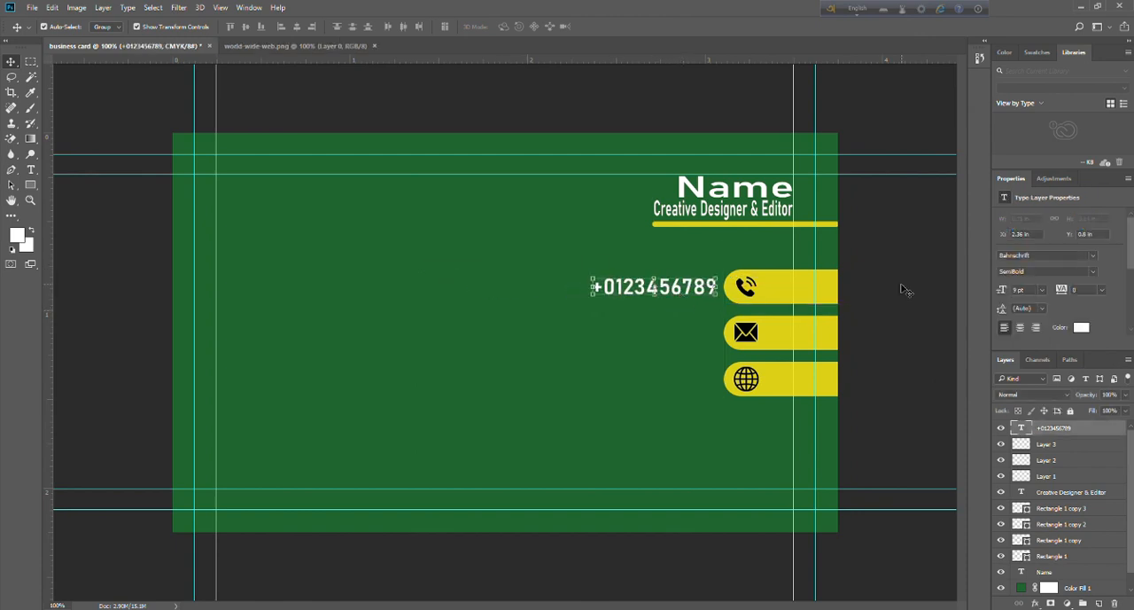
{"action": "key", "text": "Right"}
{"action": "key", "text": "Right"}
{"action": "key", "text": "Right"}
{"action": "key", "text": "Right"}
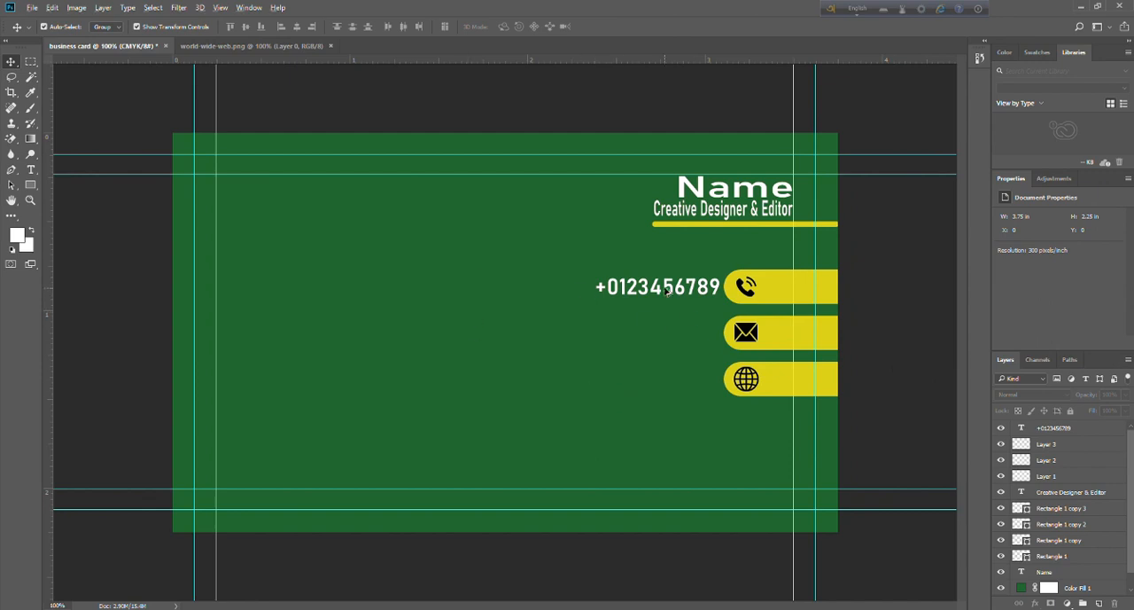
Duplicate the phone number text down beside the envelope bar and replace the copy's wording with "your email".
{"action": "left_click_drag", "start_coordinate": [667, 292], "coordinate": [666, 336]}
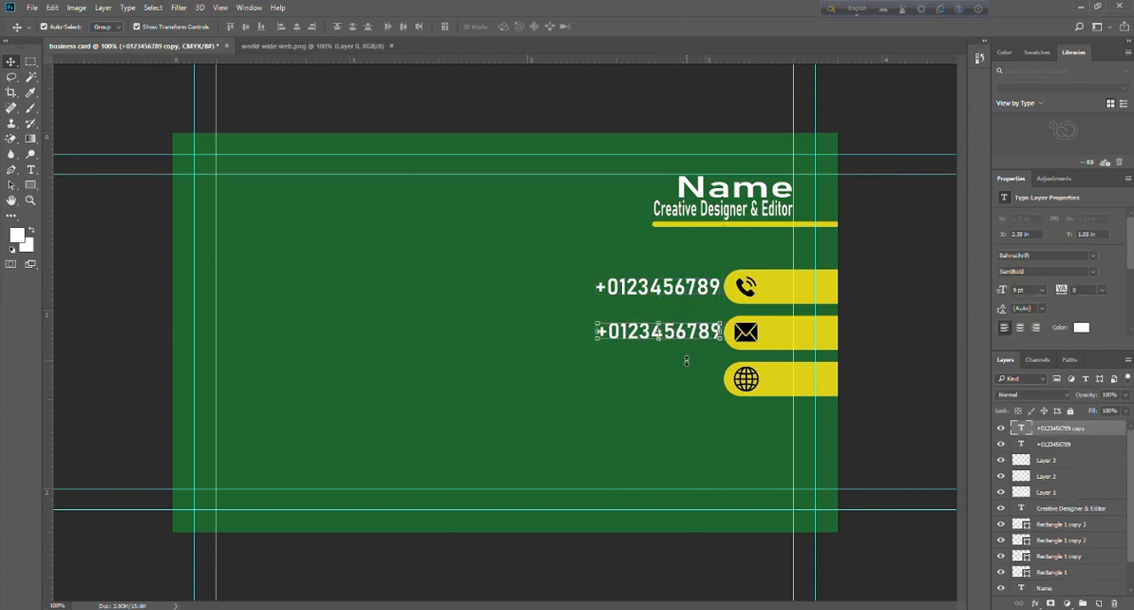
{"action": "left_click", "coordinate": [30, 169]}
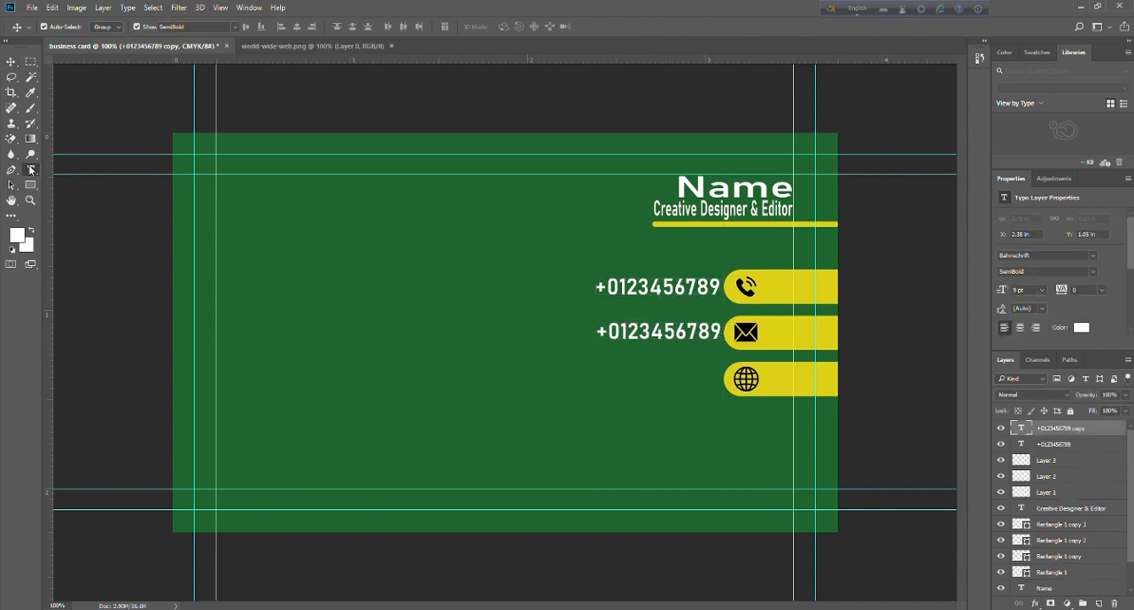
{"action": "left_click_drag", "start_coordinate": [591, 332], "coordinate": [883, 379]}
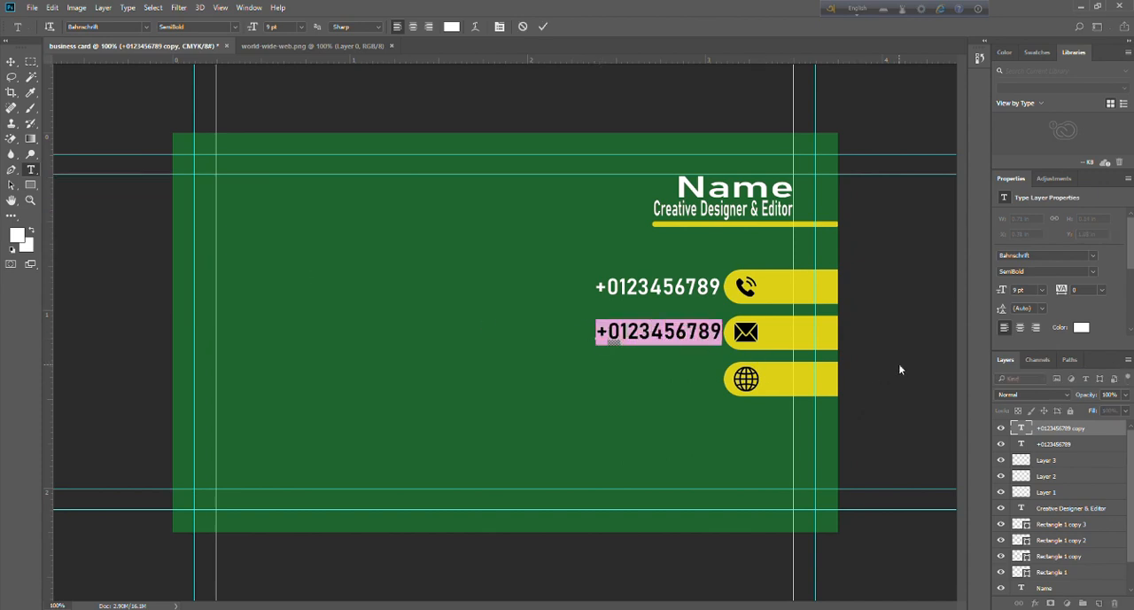
{"action": "type", "text": "your email"}
{"action": "key", "text": "ctrl+Return"}
{"action": "key", "text": "v"}
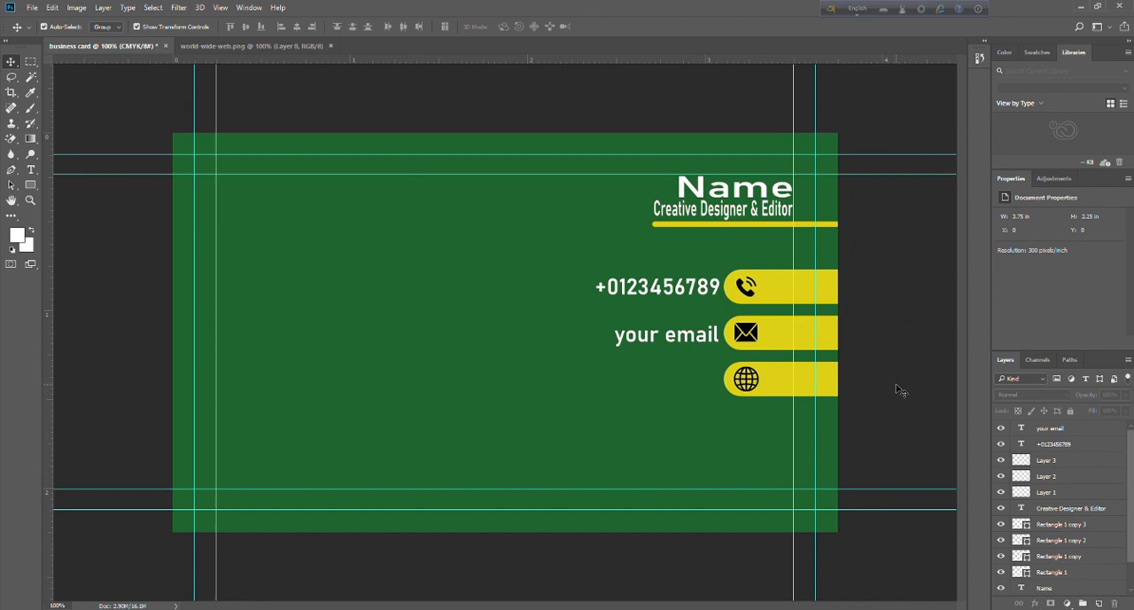
Add the text "your website.com" and place it beside the lowest bar with the globe icon.
{"action": "left_click", "coordinate": [35, 174]}
{"action": "left_click", "coordinate": [345, 392]}
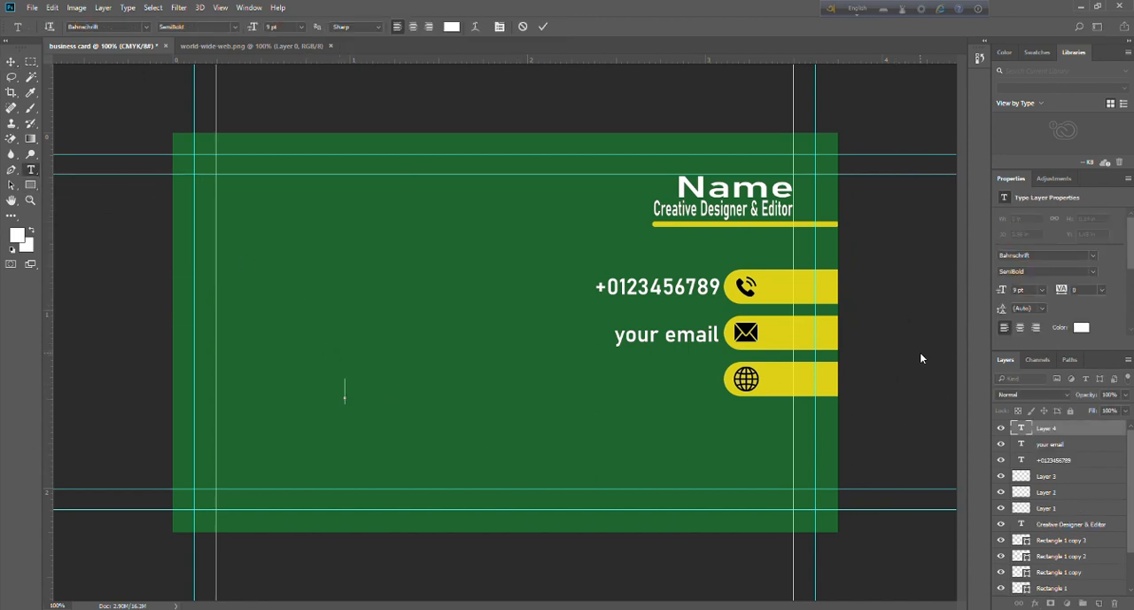
{"action": "type", "text": "your w"}
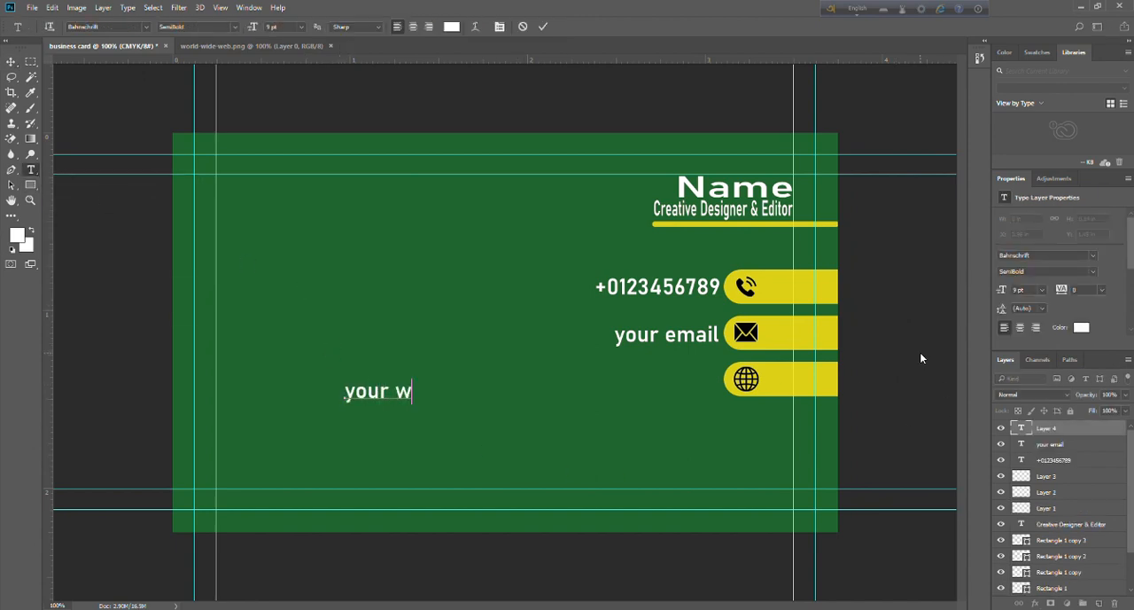
{"action": "type", "text": "ebsite"}
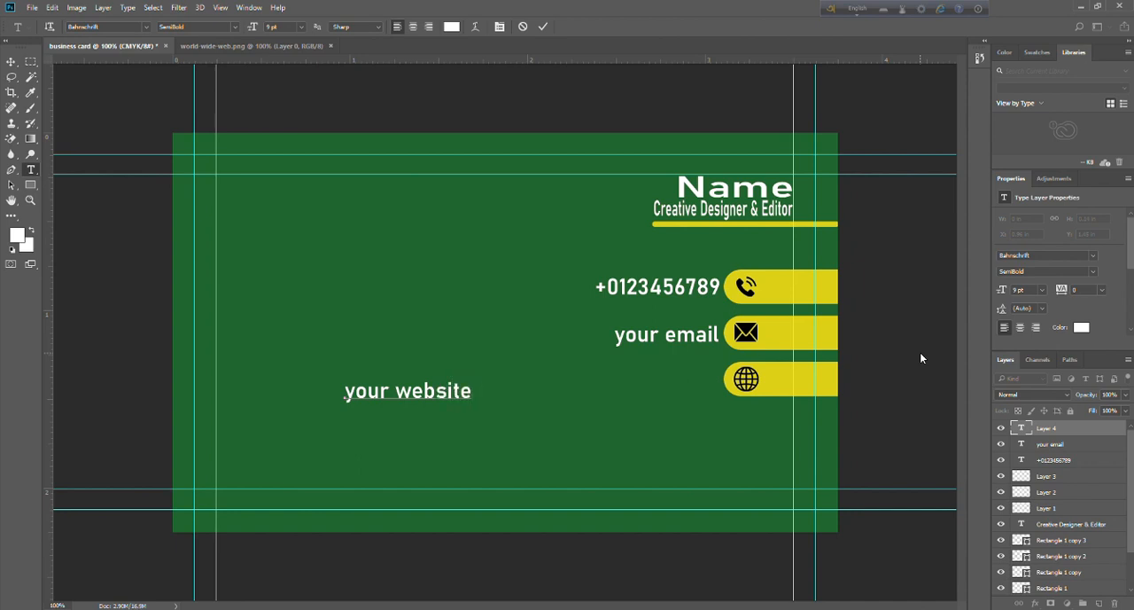
{"action": "type", "text": ".com"}
{"action": "left_click", "coordinate": [11, 61]}
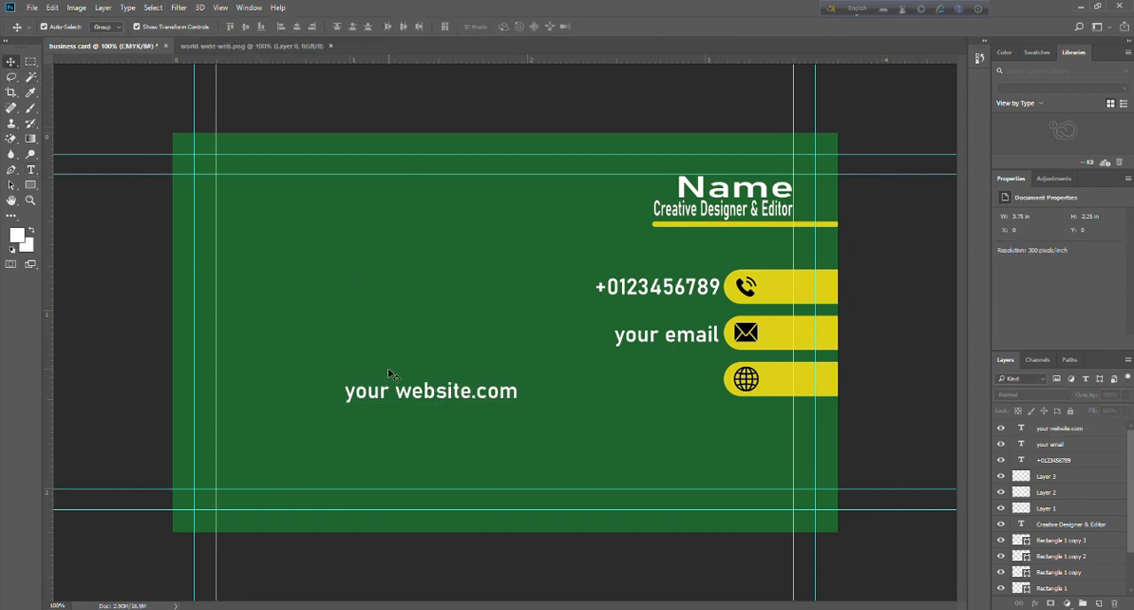
{"action": "left_click_drag", "start_coordinate": [430, 396], "coordinate": [630, 385]}
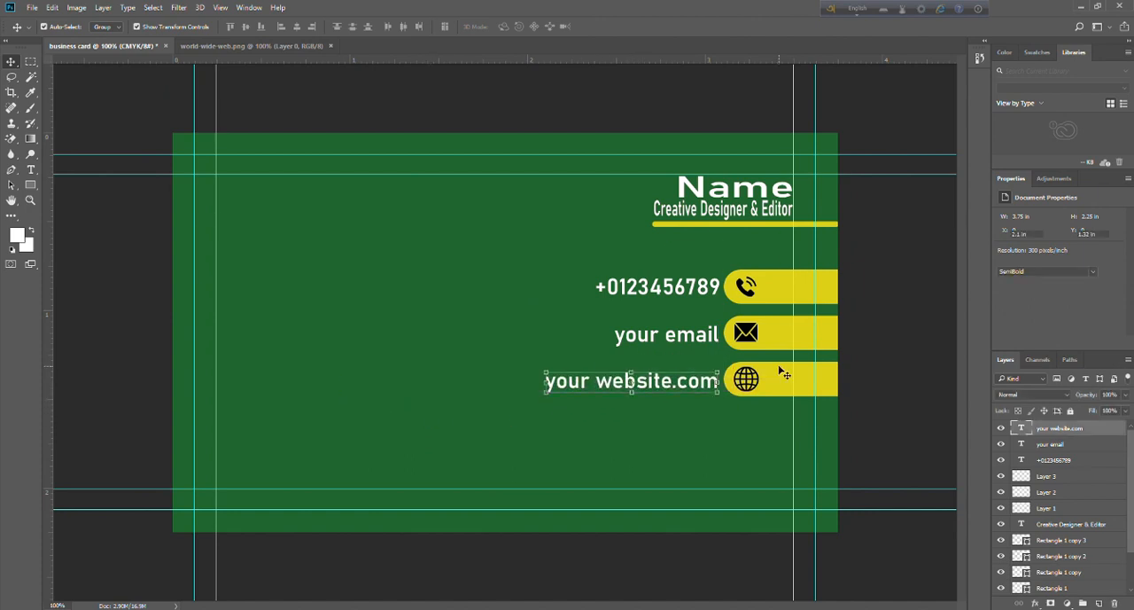
{"action": "left_click", "coordinate": [845, 345]}
{"action": "left_click", "coordinate": [926, 428]}
{"action": "left_click_drag", "start_coordinate": [580, 311], "coordinate": [666, 411]}
{"action": "left_click_drag", "start_coordinate": [536, 254], "coordinate": [627, 407]}
{"action": "left_click", "coordinate": [115, 253]}
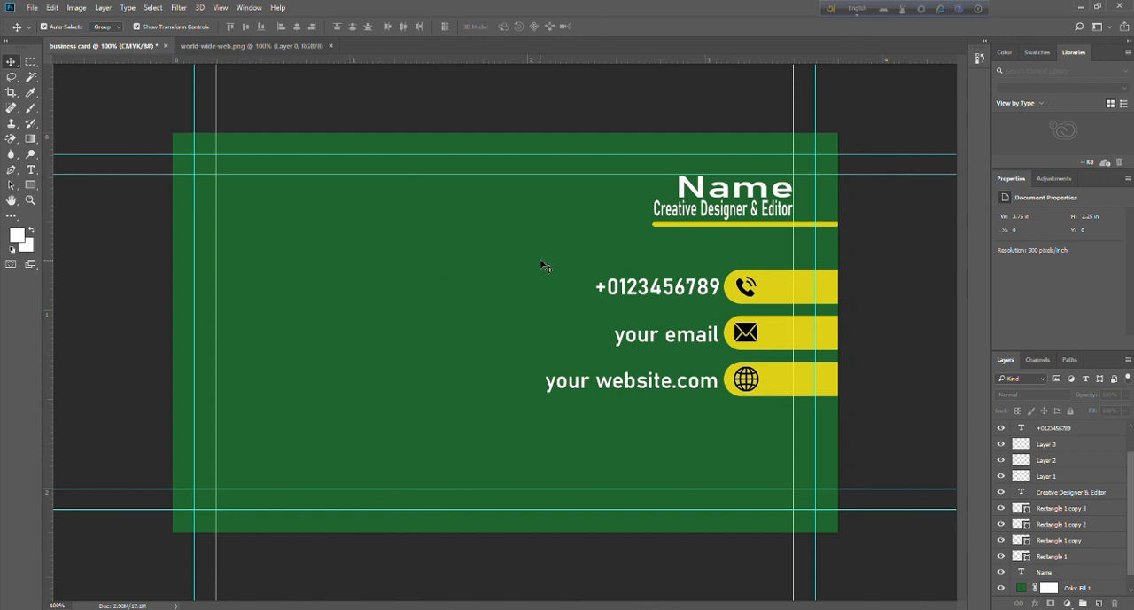
{"action": "left_click_drag", "start_coordinate": [542, 263], "coordinate": [622, 399]}
{"action": "left_click_drag", "start_coordinate": [649, 265], "coordinate": [655, 418]}
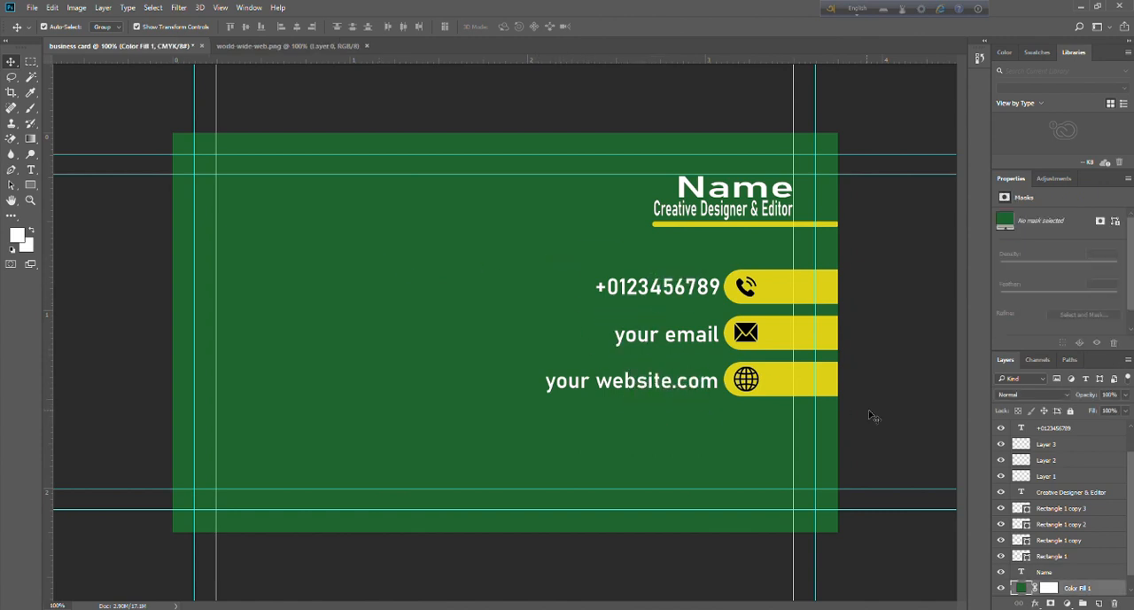
{"action": "left_click", "coordinate": [871, 412]}
Align the right edges of the phone number, "your email" and "your website.com" text lines.
{"action": "left_click", "coordinate": [619, 291]}
{"action": "left_click", "coordinate": [671, 340]}
{"action": "left_click", "coordinate": [693, 289]}
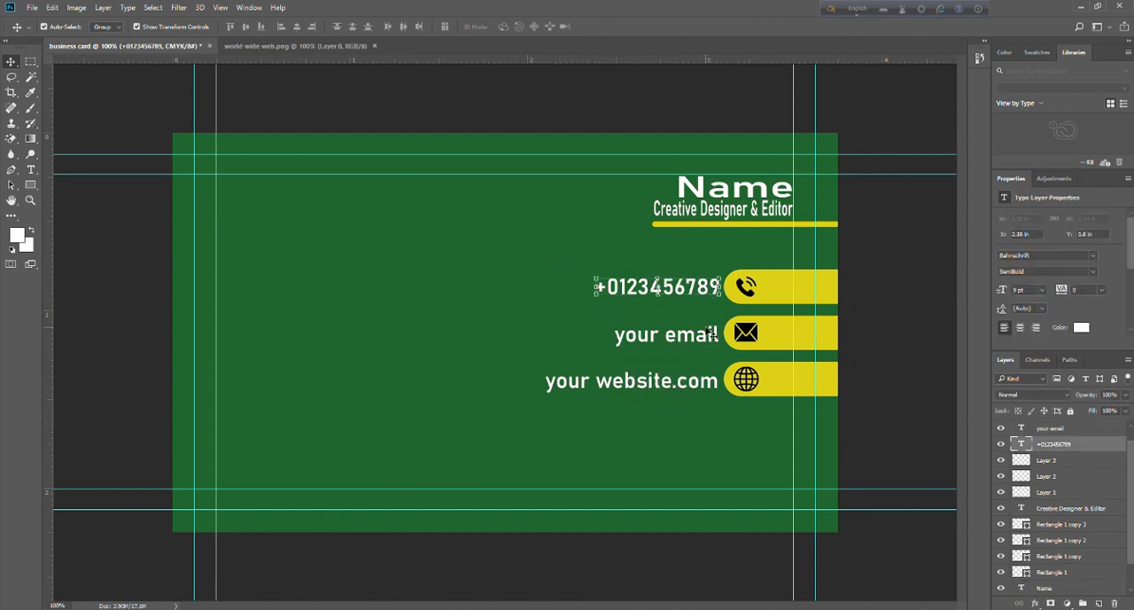
{"action": "left_click", "coordinate": [707, 332]}
{"action": "left_click_drag", "start_coordinate": [689, 563], "coordinate": [687, 276]}
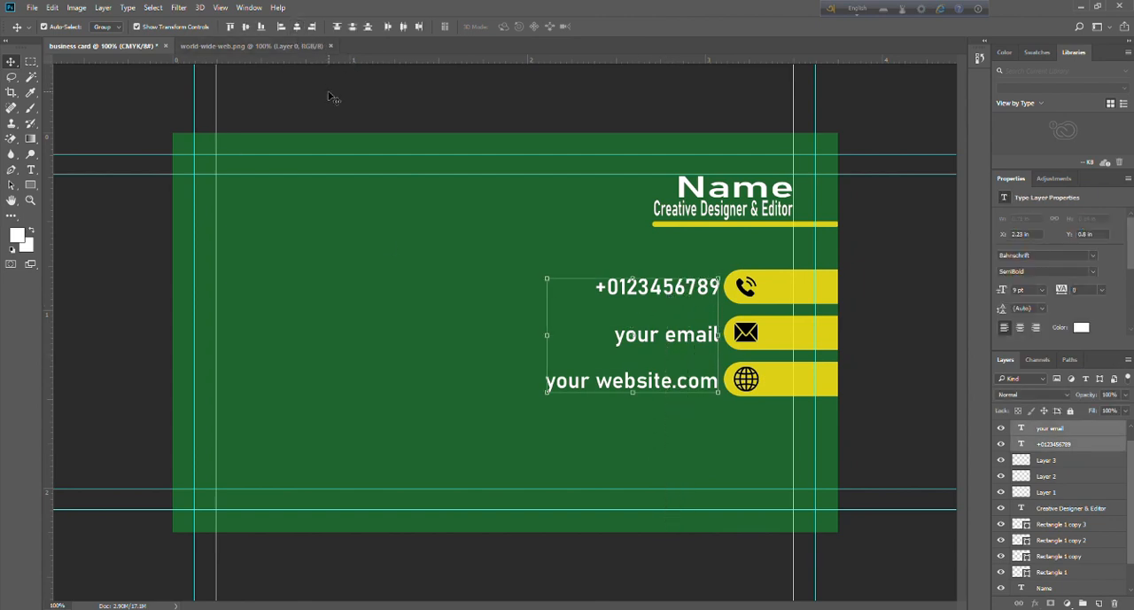
{"action": "left_click", "coordinate": [312, 27]}
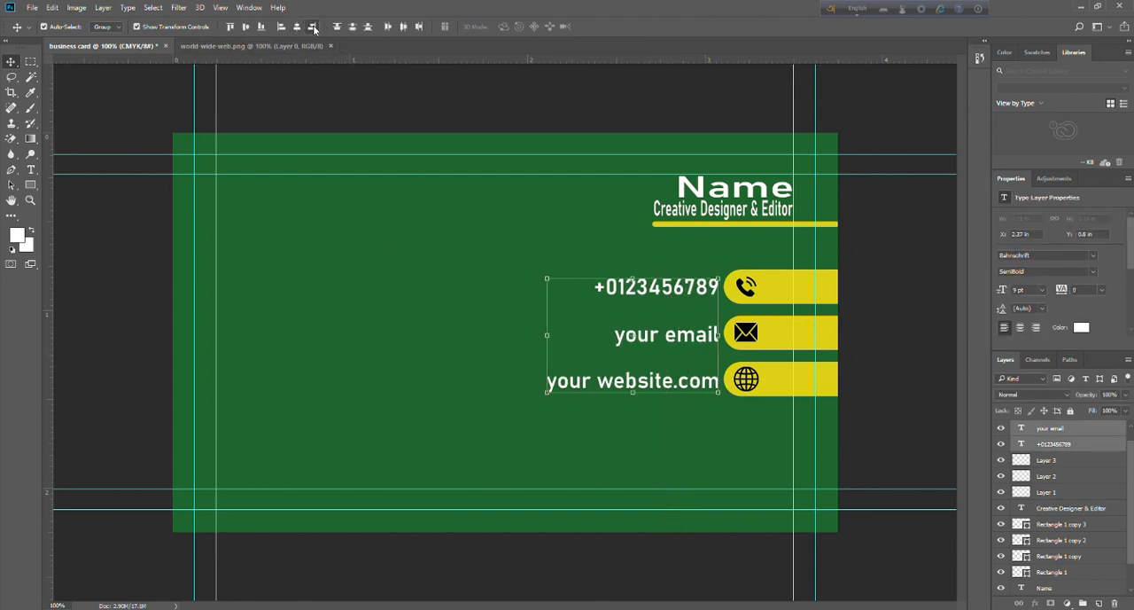
{"action": "left_click", "coordinate": [499, 265]}
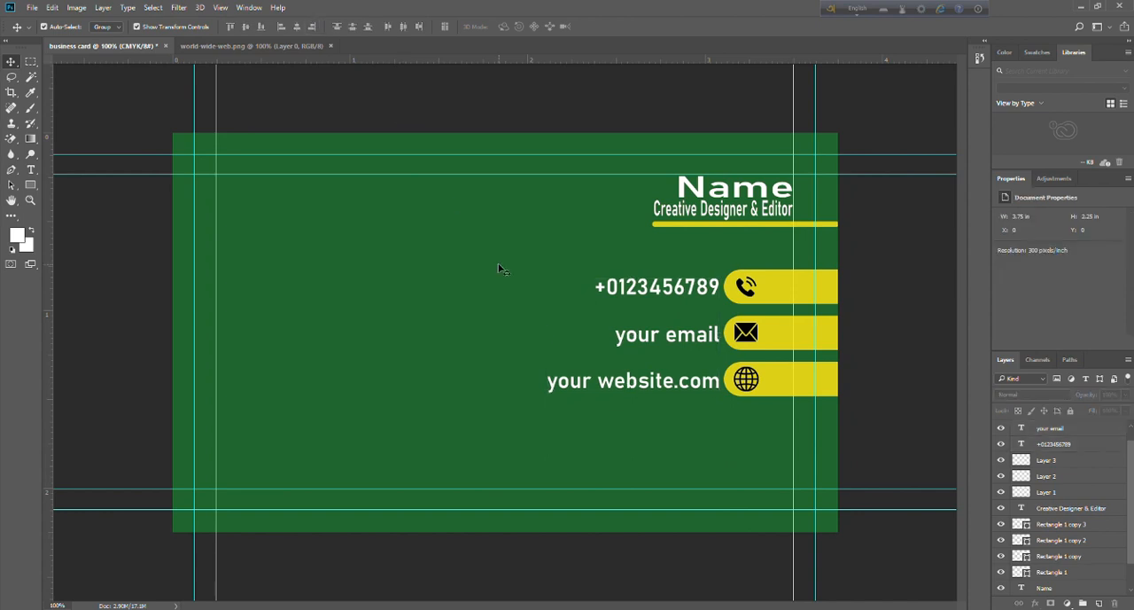
Group the globe, envelope and phone icons with their own rounded bars, making one layer group per contact row.
{"action": "left_click", "coordinate": [664, 388]}
{"action": "left_click", "coordinate": [902, 438]}
{"action": "left_click_drag", "start_coordinate": [875, 378], "coordinate": [740, 389]}
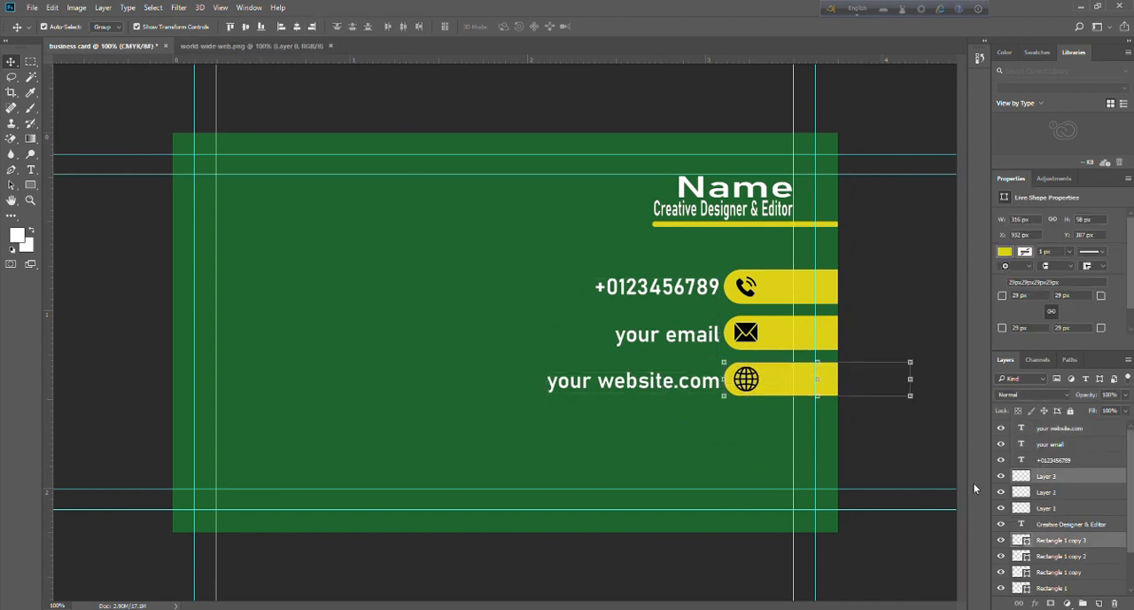
{"action": "key", "text": "ctrl+g"}
{"action": "left_click_drag", "start_coordinate": [877, 320], "coordinate": [744, 335]}
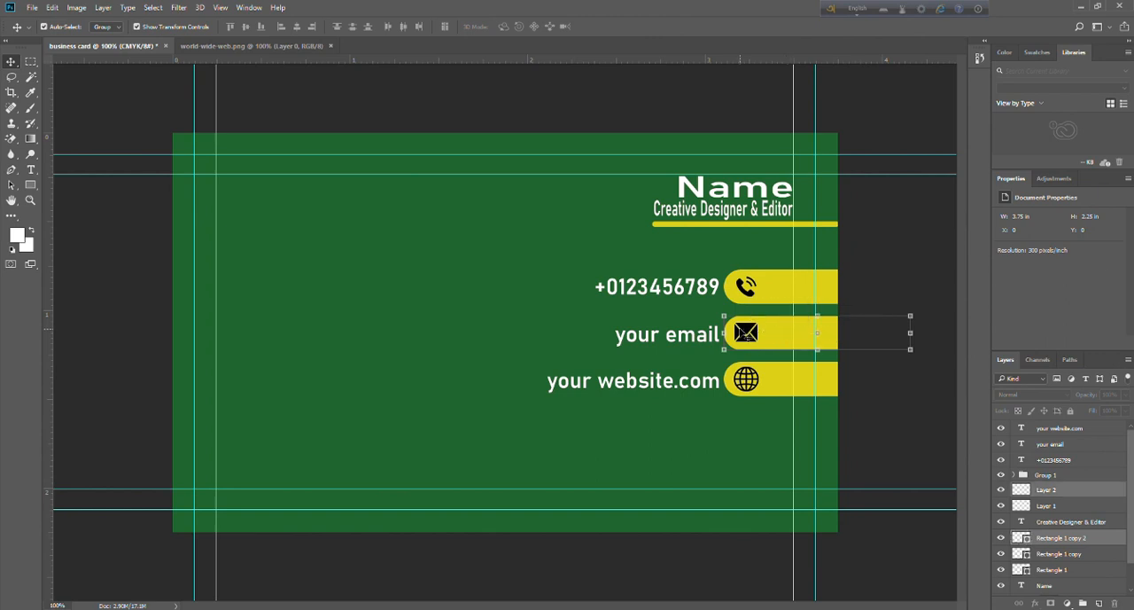
{"action": "key", "text": "ctrl+g"}
{"action": "left_click_drag", "start_coordinate": [895, 257], "coordinate": [729, 274]}
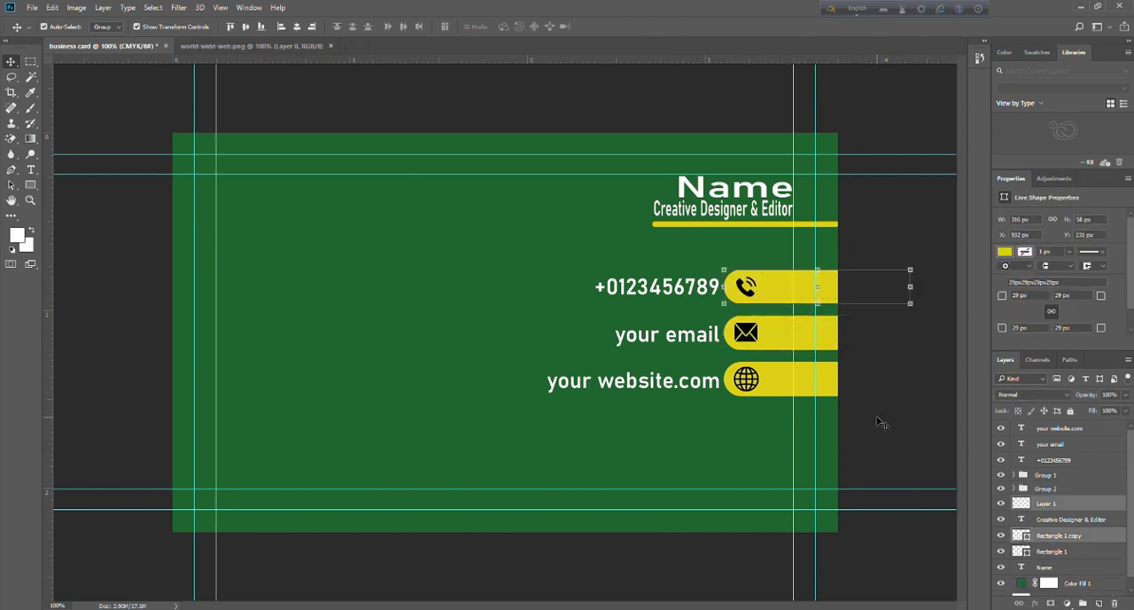
{"action": "key", "text": "ctrl+g"}
{"action": "left_click_drag", "start_coordinate": [895, 257], "coordinate": [584, 263]}
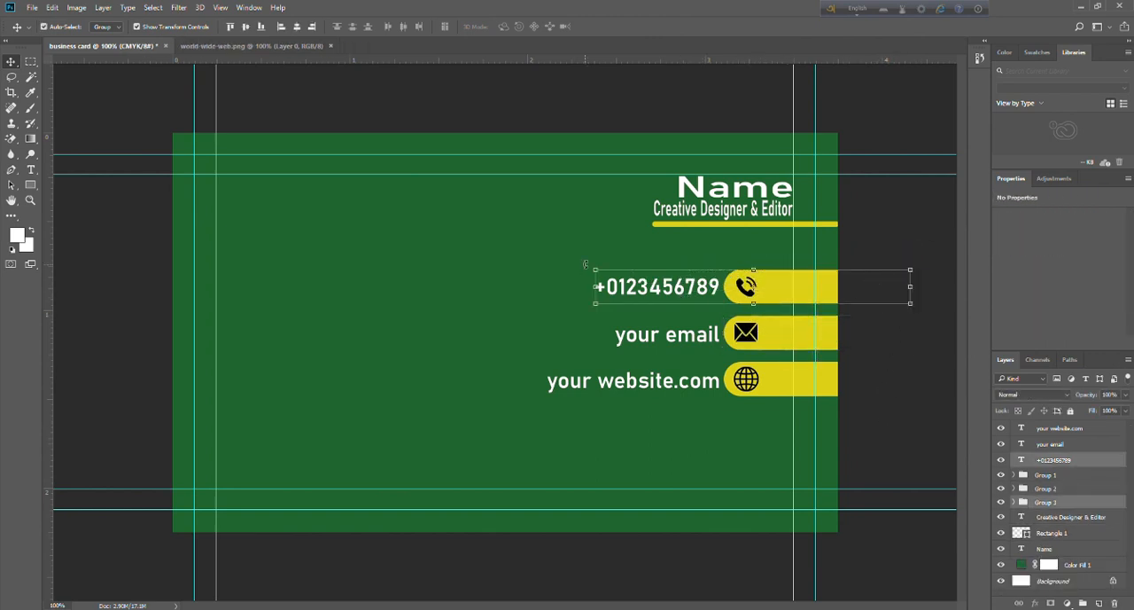
{"action": "left_click", "coordinate": [345, 108]}
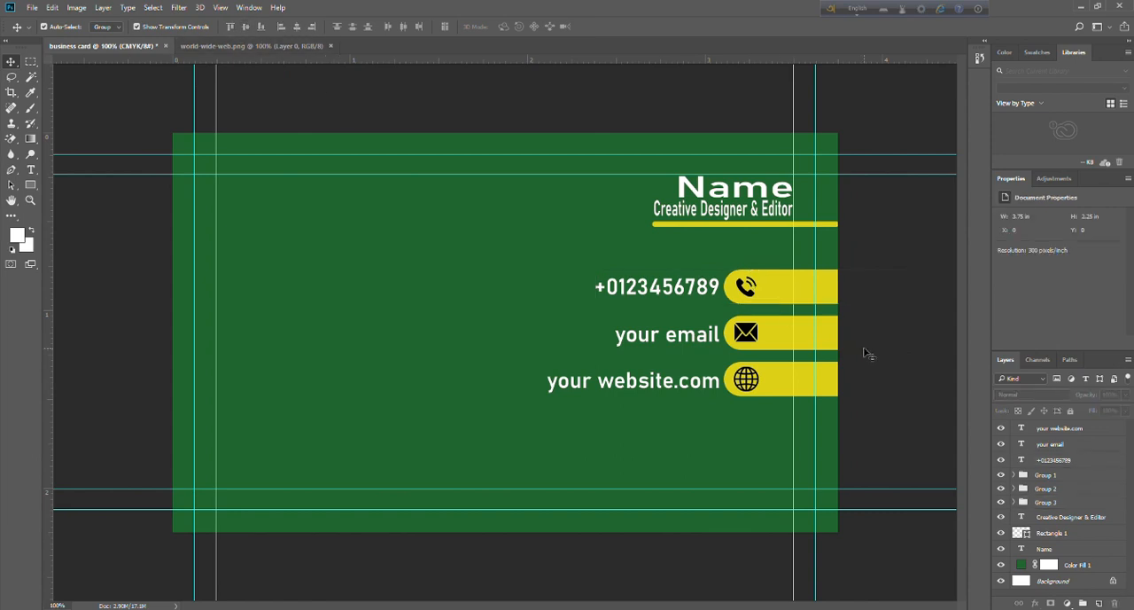
Align the "your email" and "your website.com" texts vertically centred on their own icon bars.
{"action": "left_click_drag", "start_coordinate": [911, 312], "coordinate": [614, 347]}
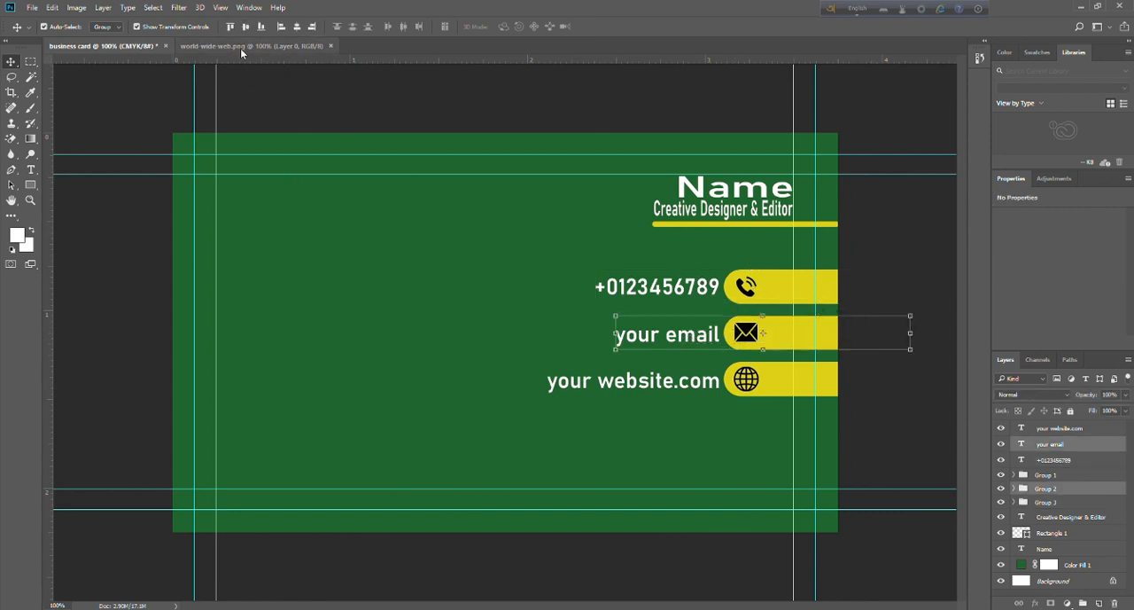
{"action": "left_click", "coordinate": [413, 119]}
{"action": "left_click_drag", "start_coordinate": [913, 358], "coordinate": [546, 396]}
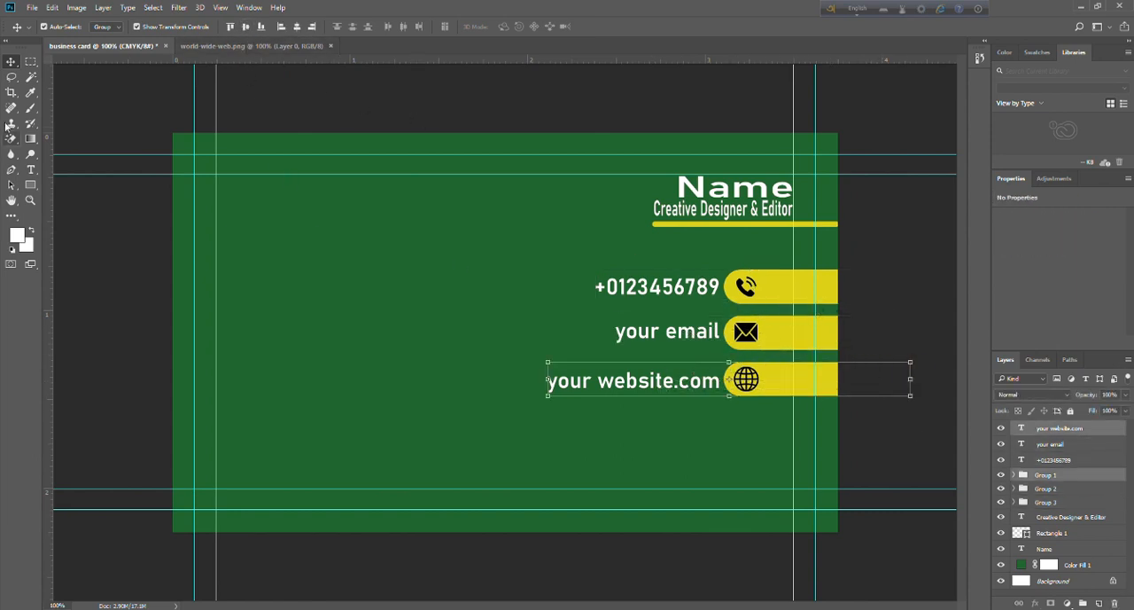
{"action": "left_click", "coordinate": [245, 26]}
{"action": "left_click", "coordinate": [304, 118]}
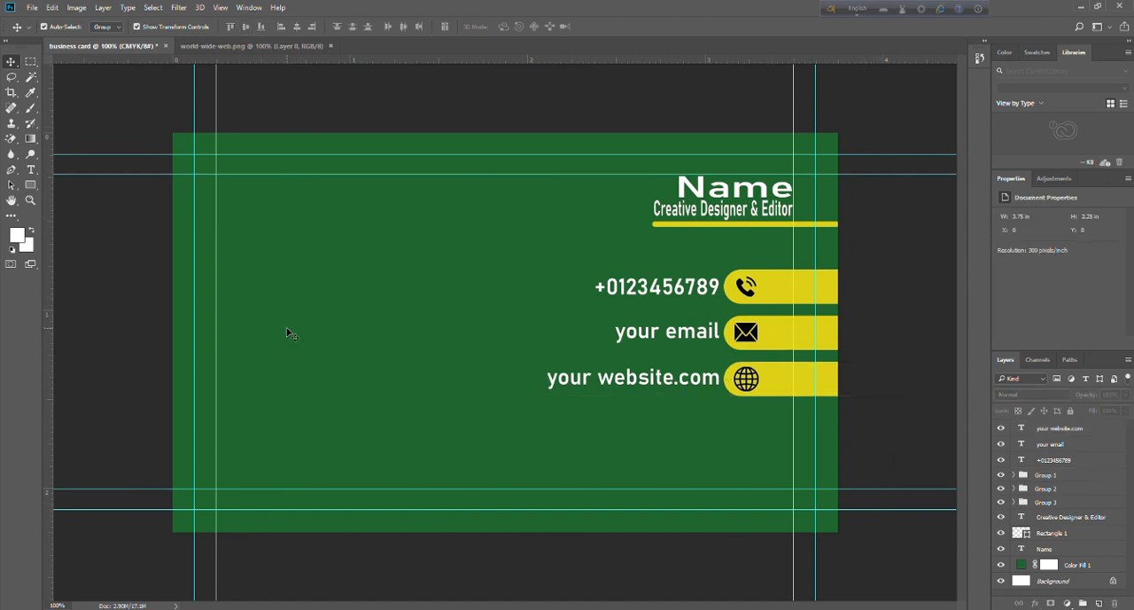
Close the world-wide-web.png document and open qr-code.png from the Icon Mock up folder.
{"action": "left_click", "coordinate": [331, 46]}
{"action": "left_click", "coordinate": [33, 7]}
{"action": "left_click", "coordinate": [53, 30]}
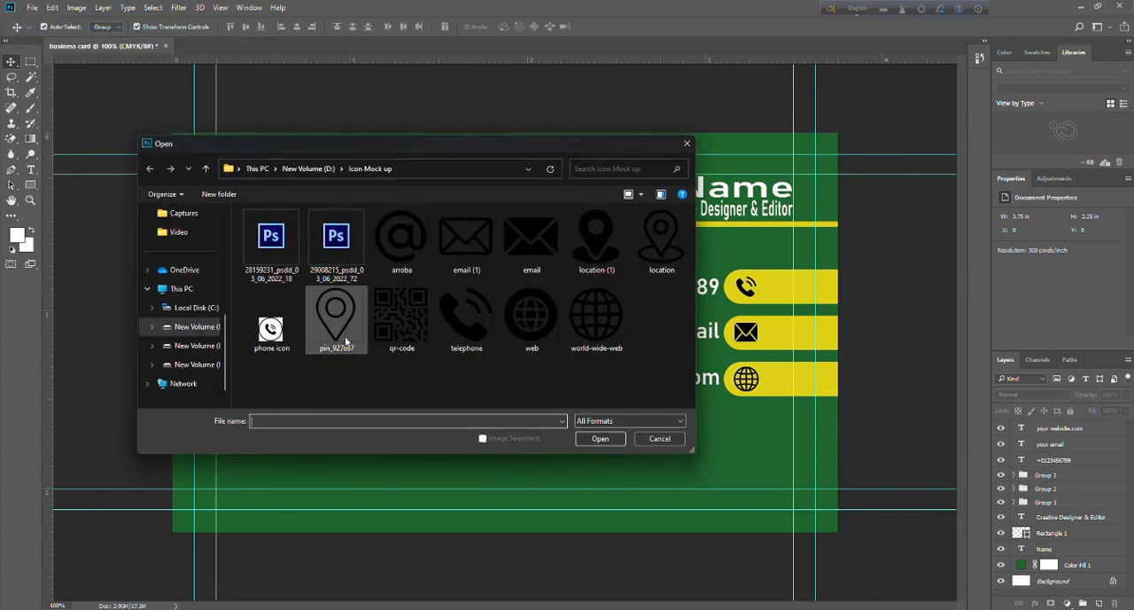
{"action": "left_click", "coordinate": [402, 315]}
{"action": "left_click", "coordinate": [616, 438]}
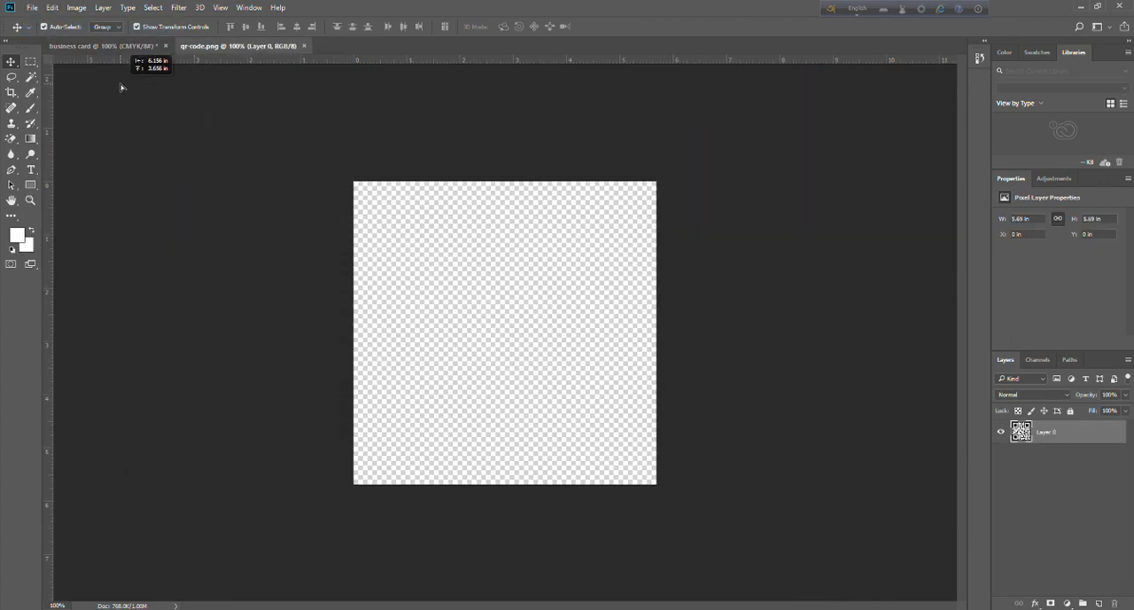
Bring the QR code onto the business card, scale it to 0.15 in inside the lower-left margin guides, and close qr-code.png.
{"action": "left_click_drag", "start_coordinate": [139, 50], "coordinate": [298, 280]}
{"action": "left_click_drag", "start_coordinate": [355, 332], "coordinate": [396, 361]}
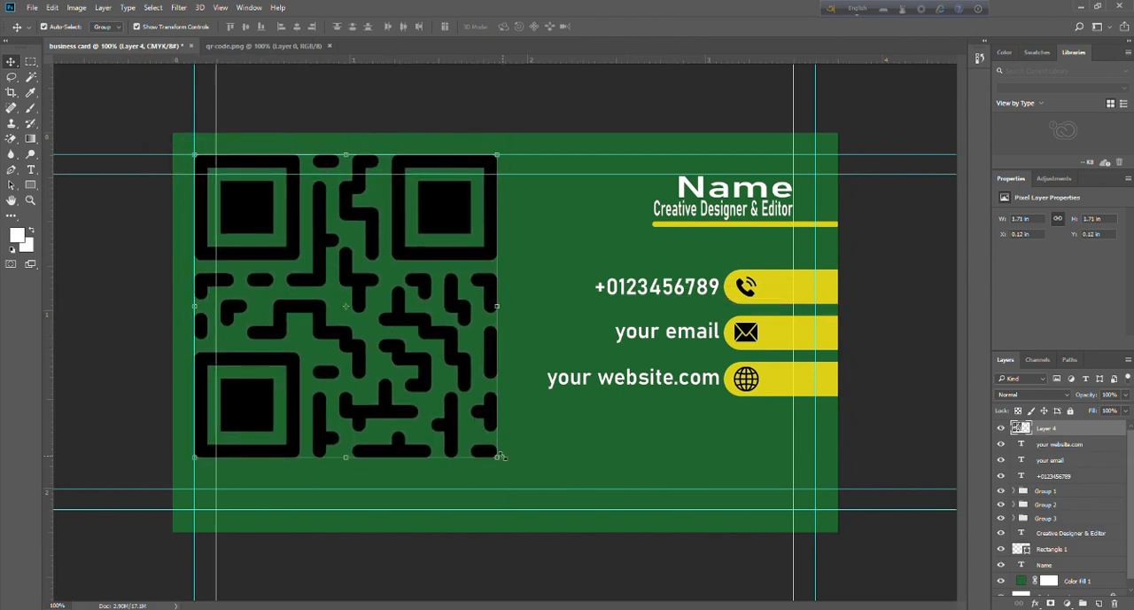
{"action": "left_click_drag", "start_coordinate": [497, 457], "coordinate": [222, 181]}
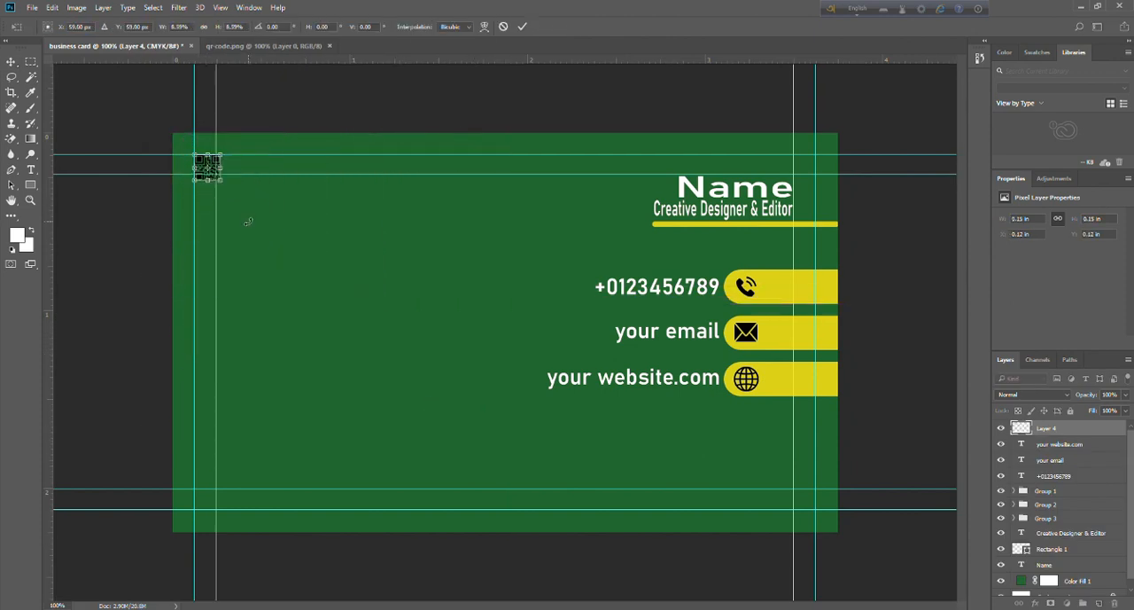
{"action": "left_click", "coordinate": [11, 62]}
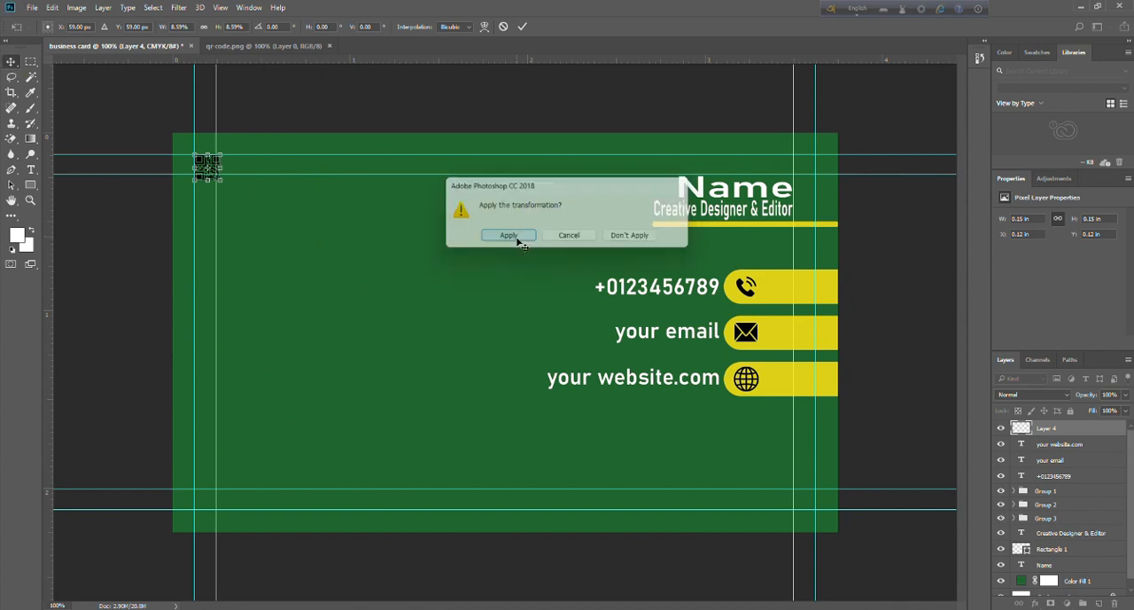
{"action": "left_click", "coordinate": [507, 235]}
{"action": "left_click_drag", "start_coordinate": [228, 174], "coordinate": [248, 468]}
{"action": "left_click", "coordinate": [130, 443]}
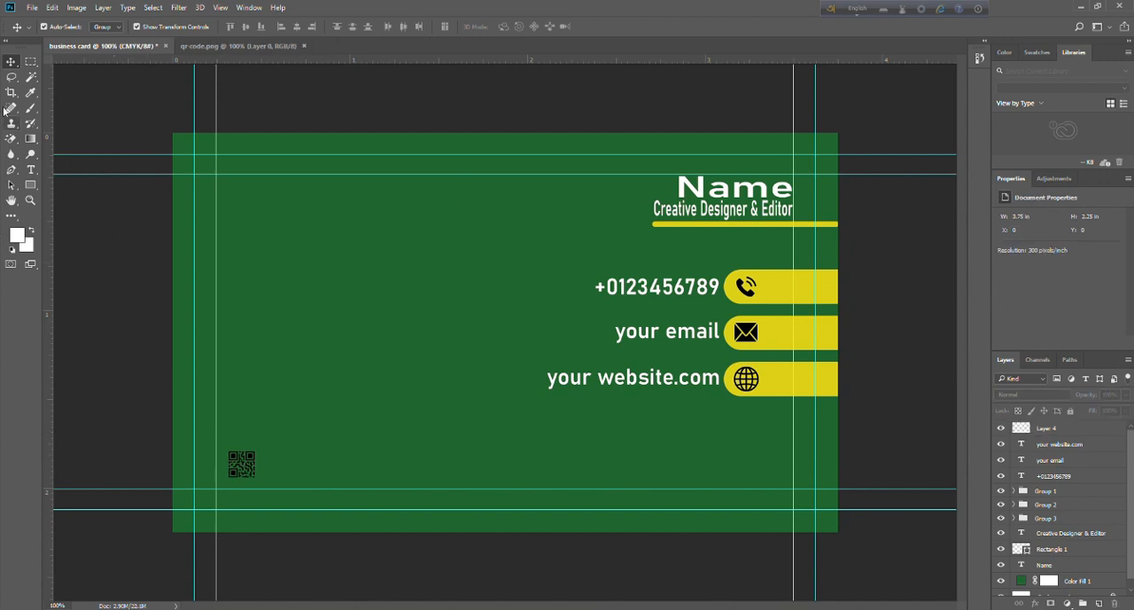
{"action": "left_click", "coordinate": [305, 46]}
{"action": "left_click", "coordinate": [32, 7]}
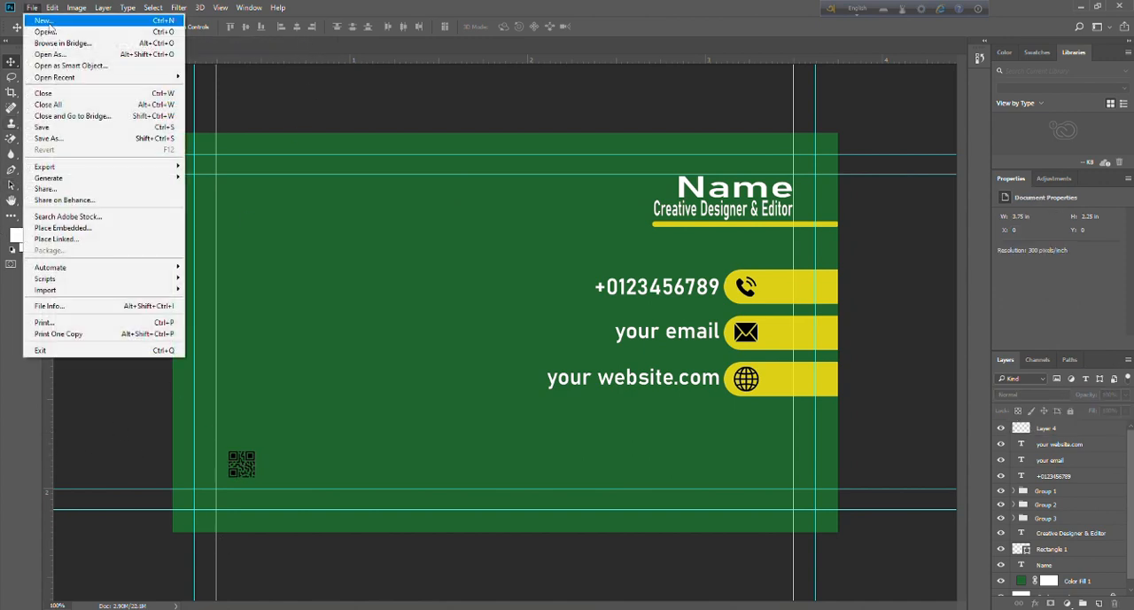
{"action": "left_click", "coordinate": [49, 38]}
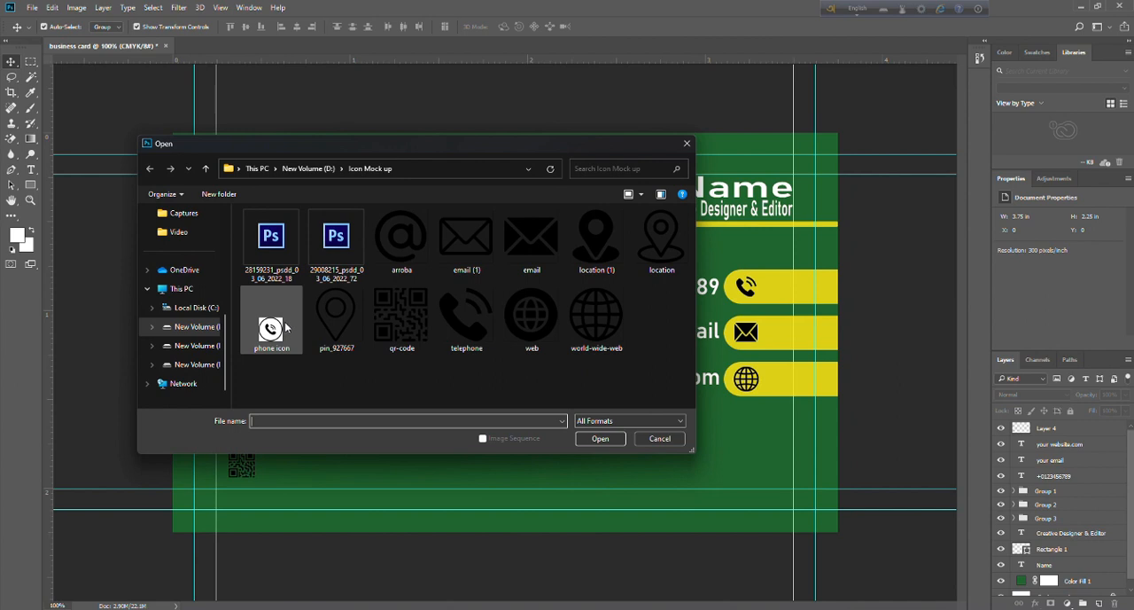
{"action": "left_click", "coordinate": [196, 327]}
{"action": "scroll", "coordinate": [324, 259], "scroll_direction": "up", "scroll_amount": 2}
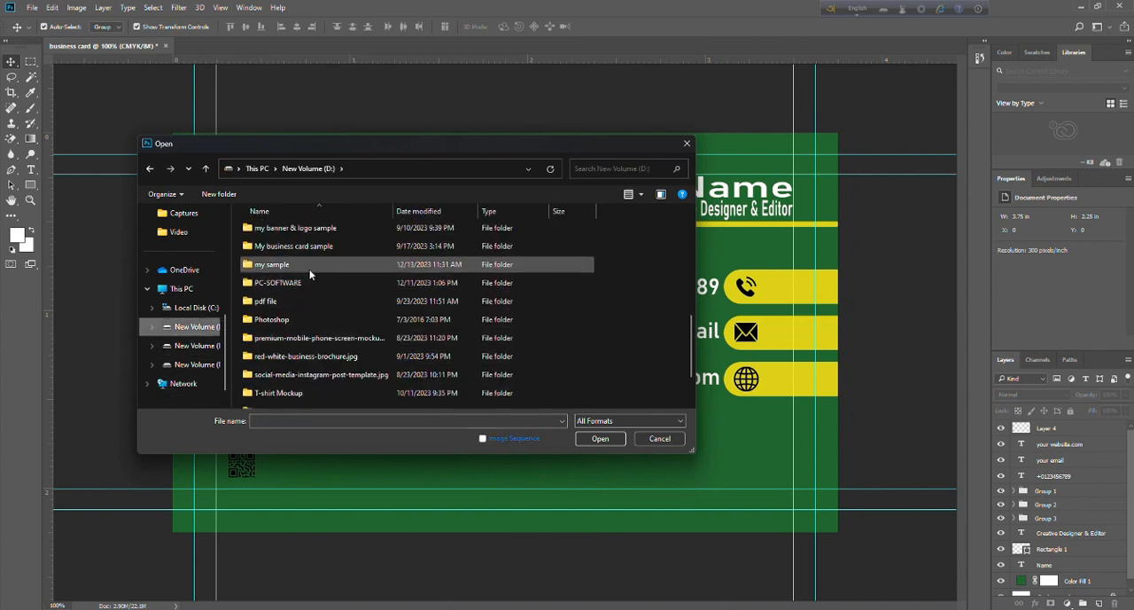
{"action": "scroll", "coordinate": [310, 276], "scroll_direction": "down", "scroll_amount": 2}
{"action": "scroll", "coordinate": [304, 286], "scroll_direction": "up", "scroll_amount": 1}
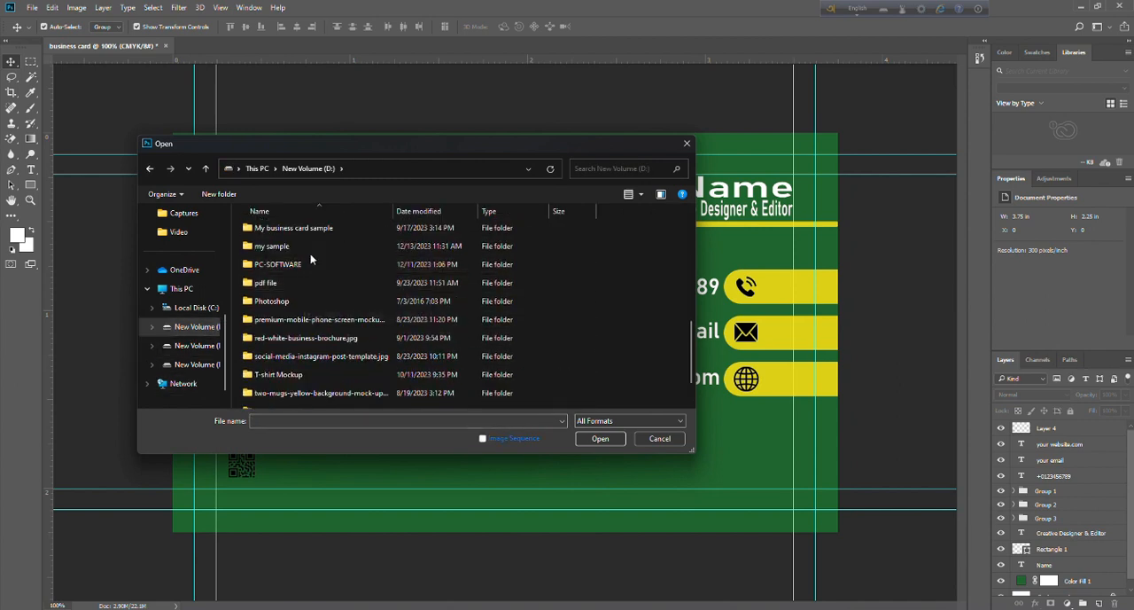
{"action": "double_click", "coordinate": [310, 250]}
{"action": "scroll", "coordinate": [361, 377], "scroll_direction": "down", "scroll_amount": 3}
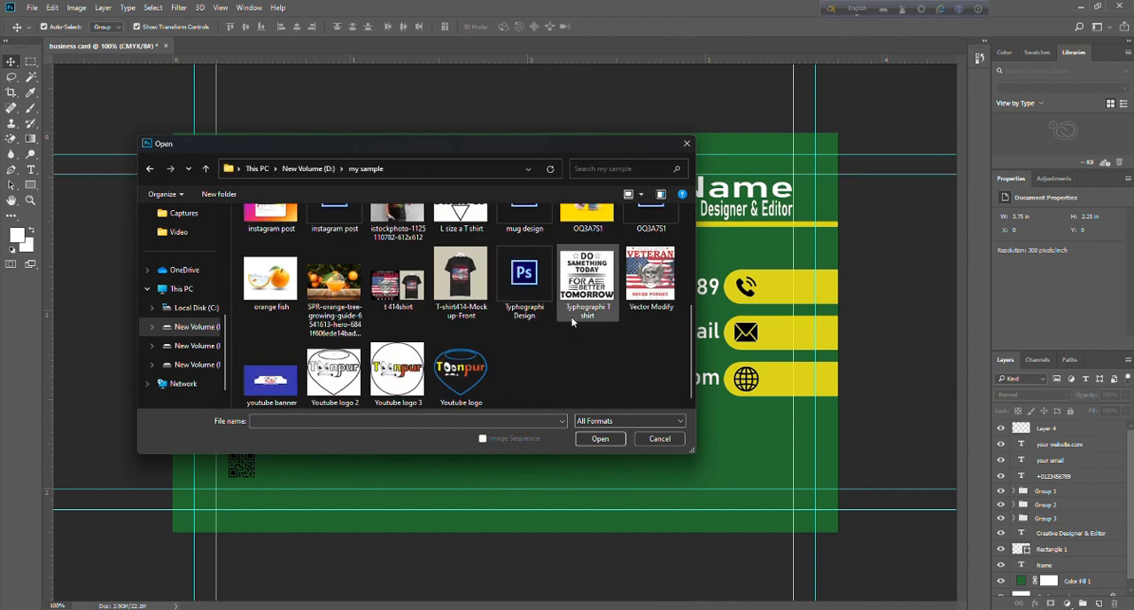
{"action": "scroll", "coordinate": [527, 391], "scroll_direction": "up", "scroll_amount": 5}
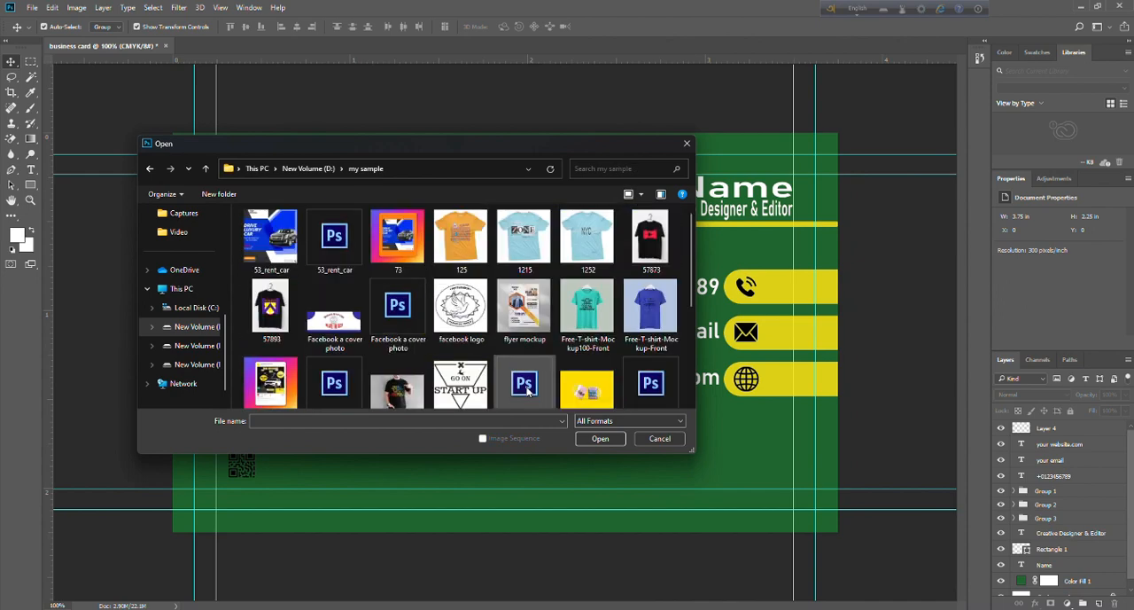
{"action": "left_click", "coordinate": [686, 142]}
Add the text "Toonpur" in white Bahnschrift SemiBold 9 pt and place it near the card's upper-left corner.
{"action": "left_click", "coordinate": [31, 169]}
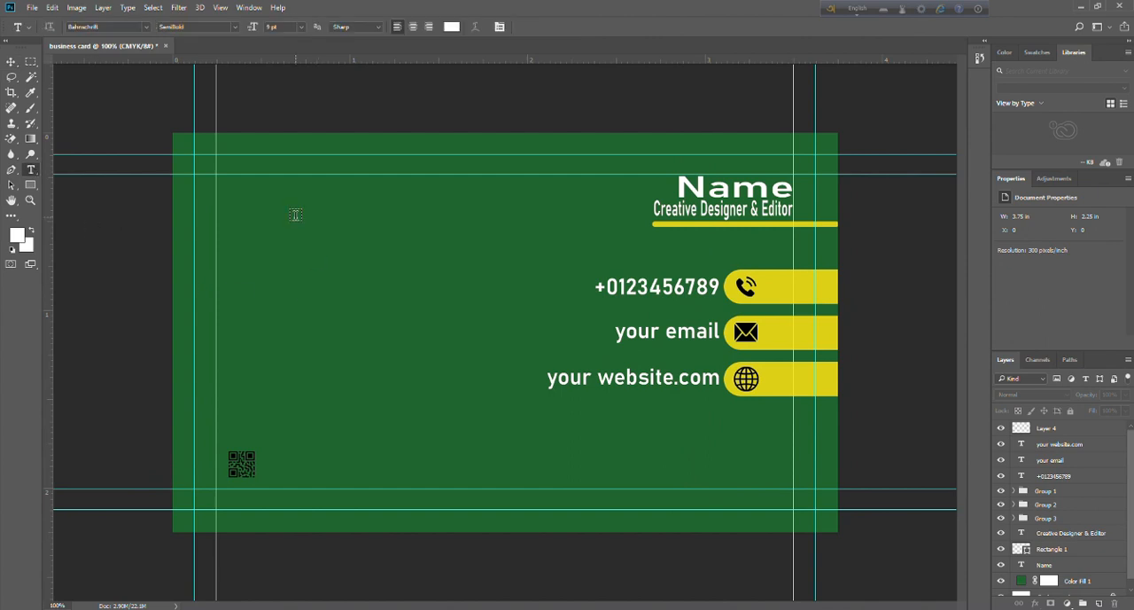
{"action": "left_click", "coordinate": [296, 213]}
{"action": "type", "text": "Toonpur"}
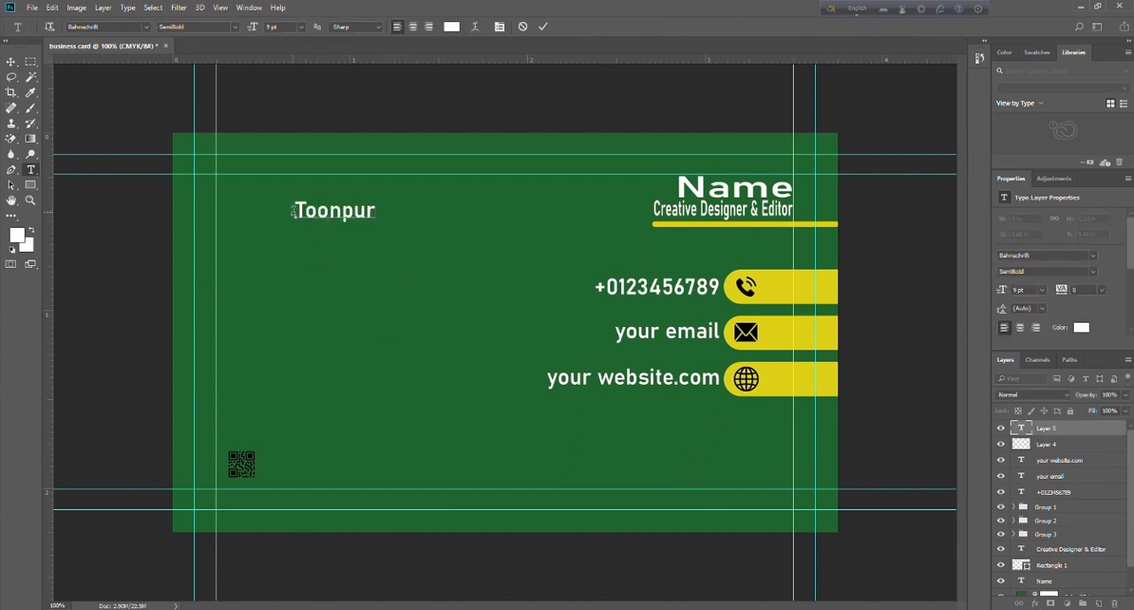
{"action": "left_click_drag", "start_coordinate": [298, 210], "coordinate": [392, 224]}
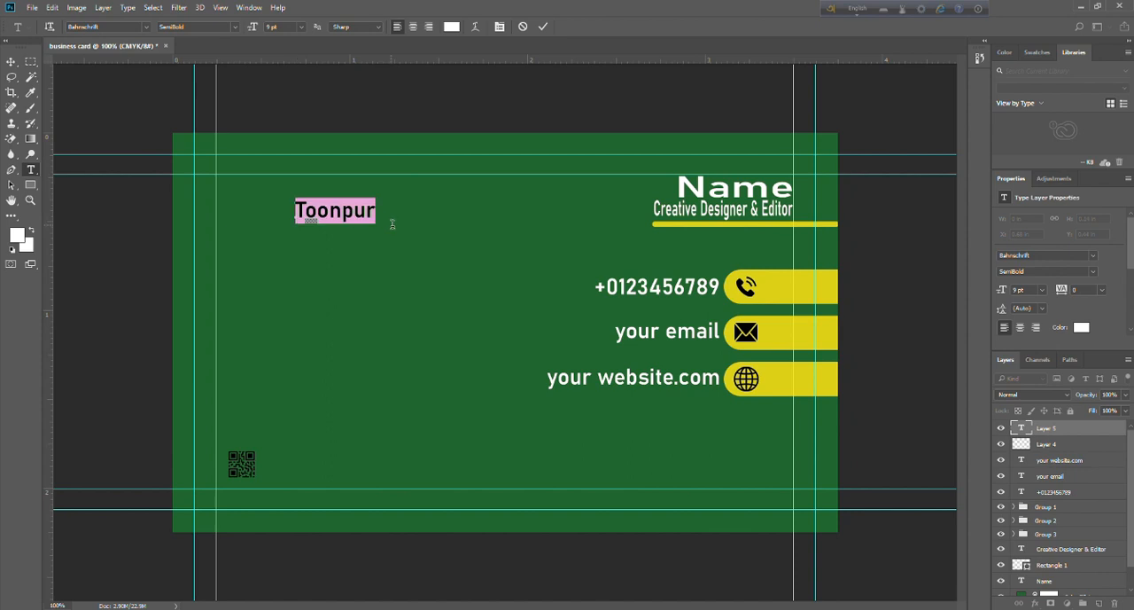
{"action": "left_click", "coordinate": [417, 112]}
{"action": "key", "text": "v"}
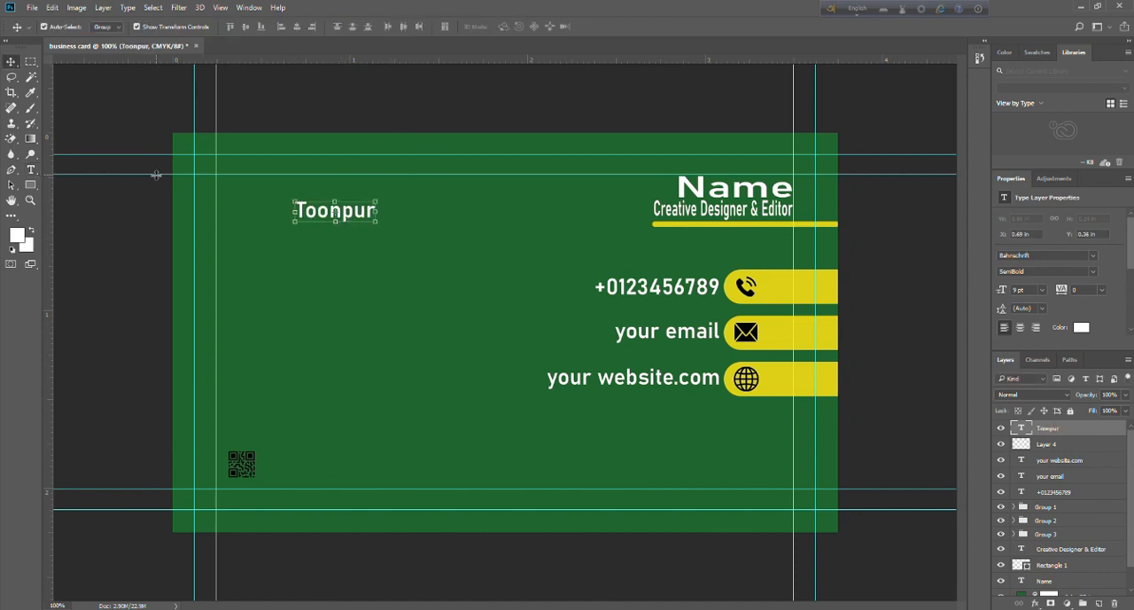
{"action": "left_click_drag", "start_coordinate": [345, 220], "coordinate": [306, 213]}
{"action": "left_click", "coordinate": [348, 108]}
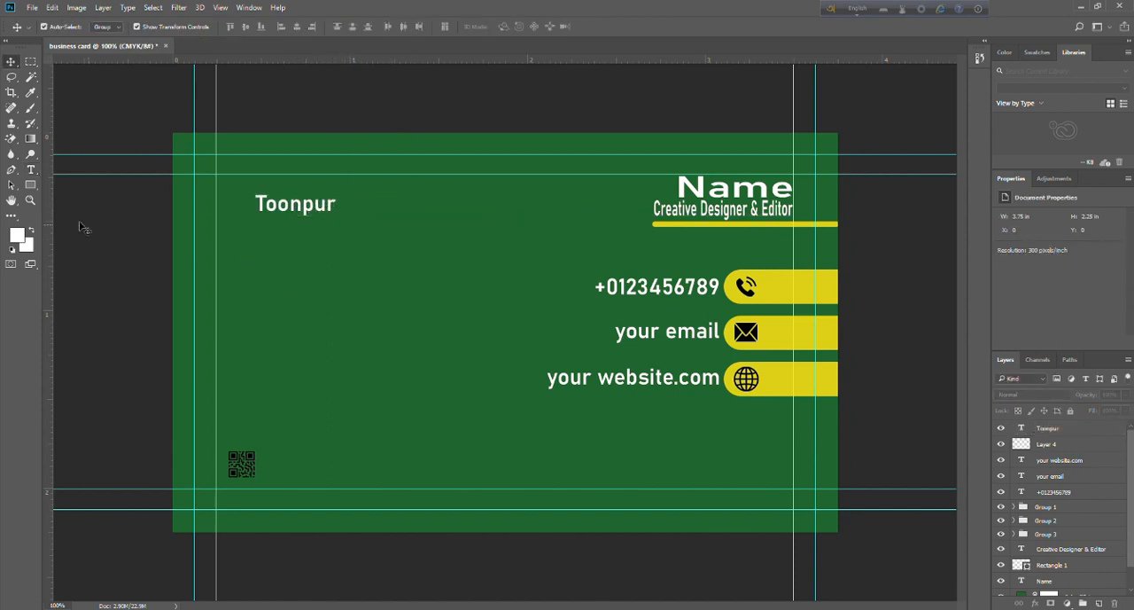
Add the text "your logo" on the card below "Toonpur".
{"action": "left_click", "coordinate": [30, 169]}
{"action": "left_click", "coordinate": [309, 271]}
{"action": "type", "text": "your "}
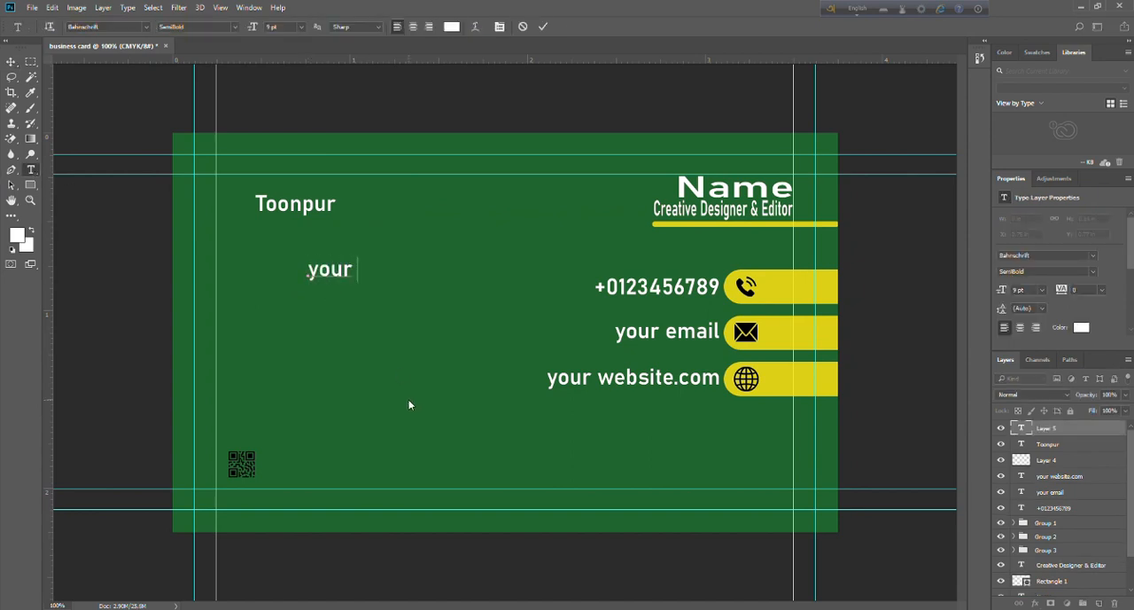
{"action": "type", "text": "logo"}
{"action": "left_click", "coordinate": [10, 61]}
Scale the "your logo" text down to about 5.53 pt and centre it directly beneath "Toonpur".
{"action": "left_click_drag", "start_coordinate": [383, 278], "coordinate": [301, 245]}
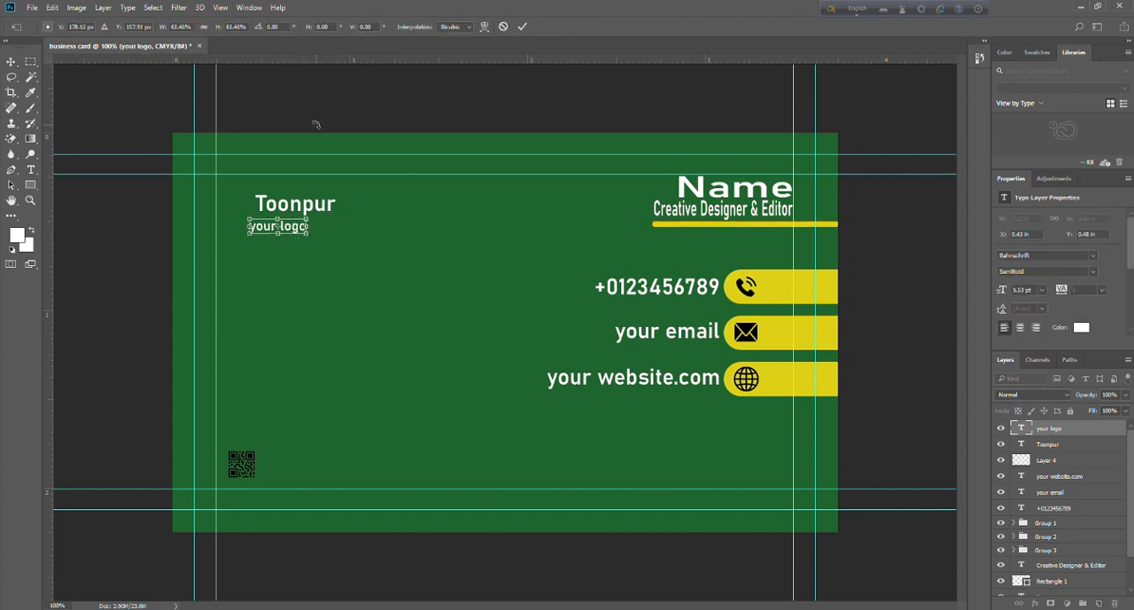
{"action": "left_click", "coordinate": [13, 60]}
{"action": "left_click", "coordinate": [497, 233]}
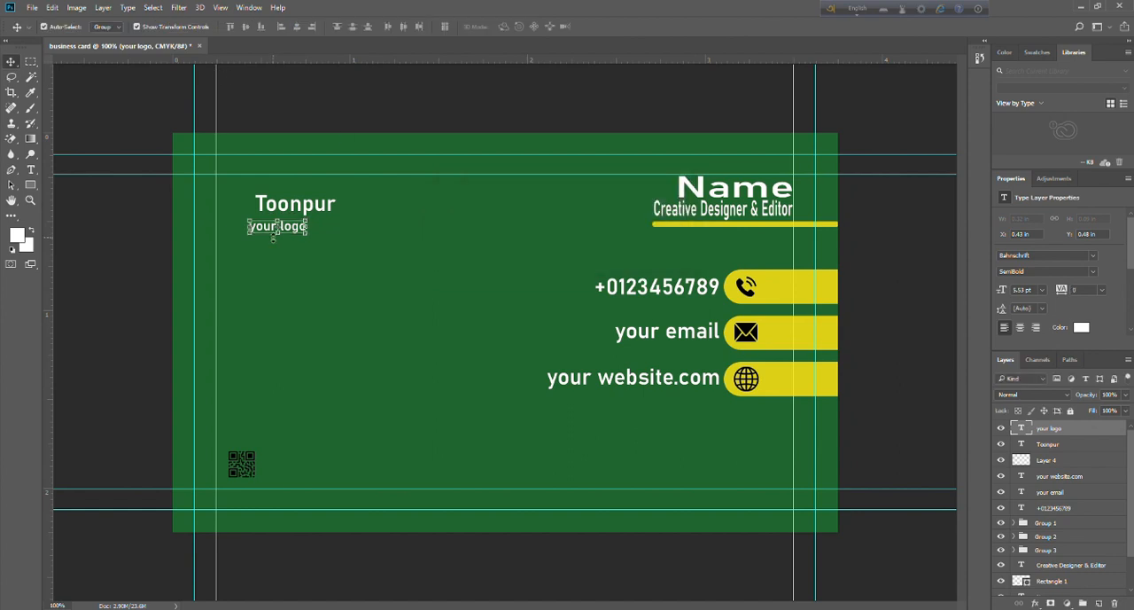
{"action": "left_click_drag", "start_coordinate": [288, 229], "coordinate": [305, 229]}
{"action": "left_click", "coordinate": [340, 125]}
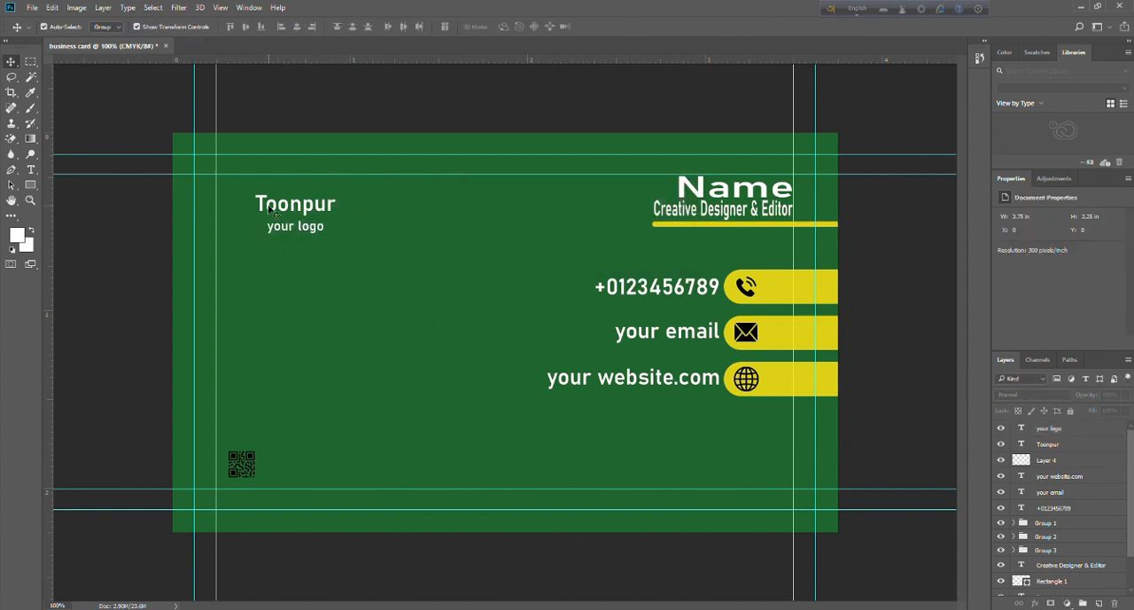
{"action": "left_click", "coordinate": [319, 207]}
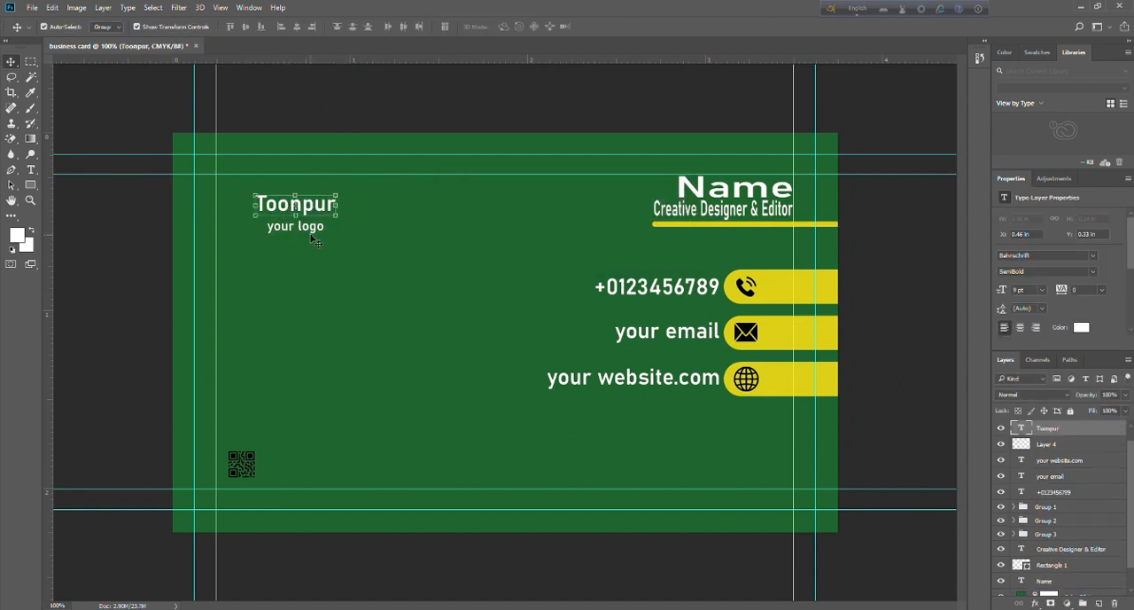
{"action": "key", "text": "ctrl+t"}
{"action": "left_click", "coordinate": [11, 67]}
{"action": "left_click", "coordinate": [332, 113]}
{"action": "left_click", "coordinate": [315, 204]}
{"action": "left_click", "coordinate": [317, 236], "text": "shift"}
{"action": "left_click", "coordinate": [310, 228], "text": "shift"}
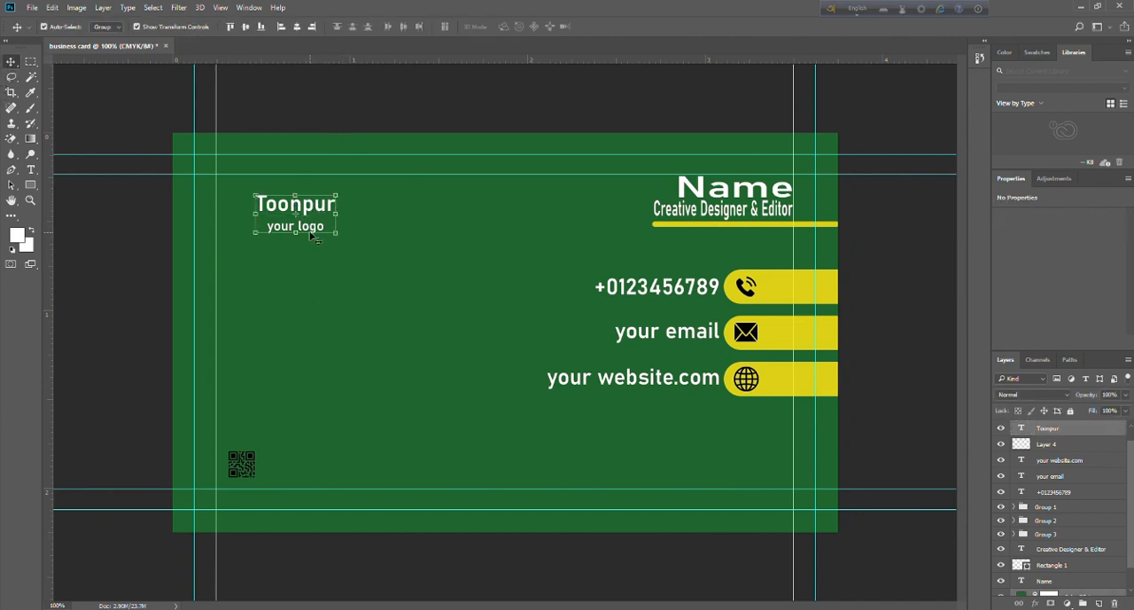
{"action": "left_click", "coordinate": [315, 96]}
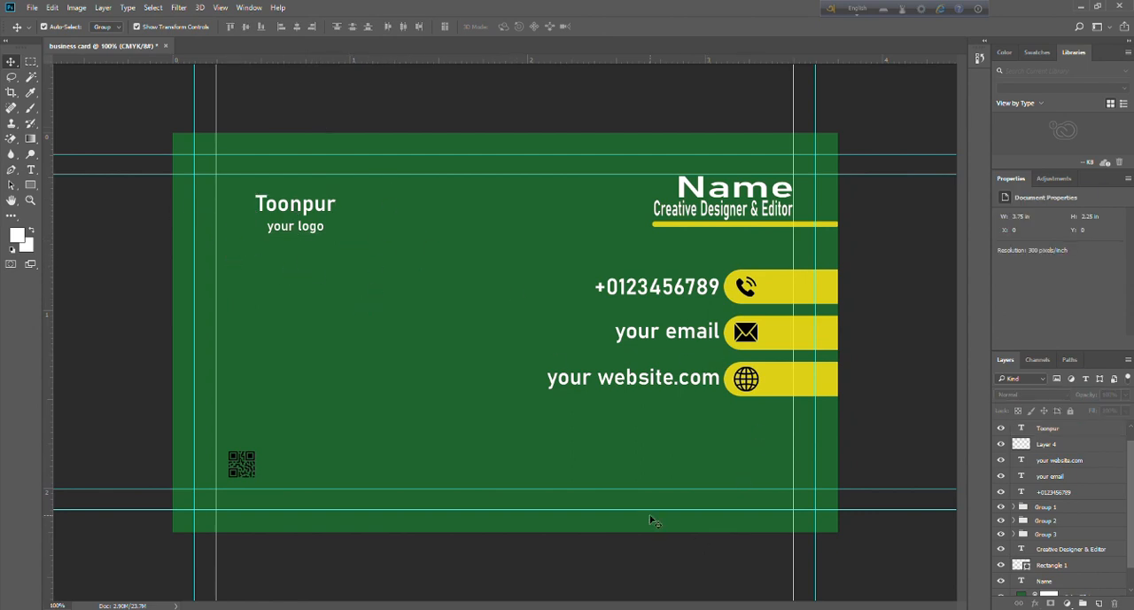
Try to select every layer from the Name text up to the "your logo" text.
{"action": "scroll", "coordinate": [1075, 555], "scroll_direction": "down", "scroll_amount": 1}
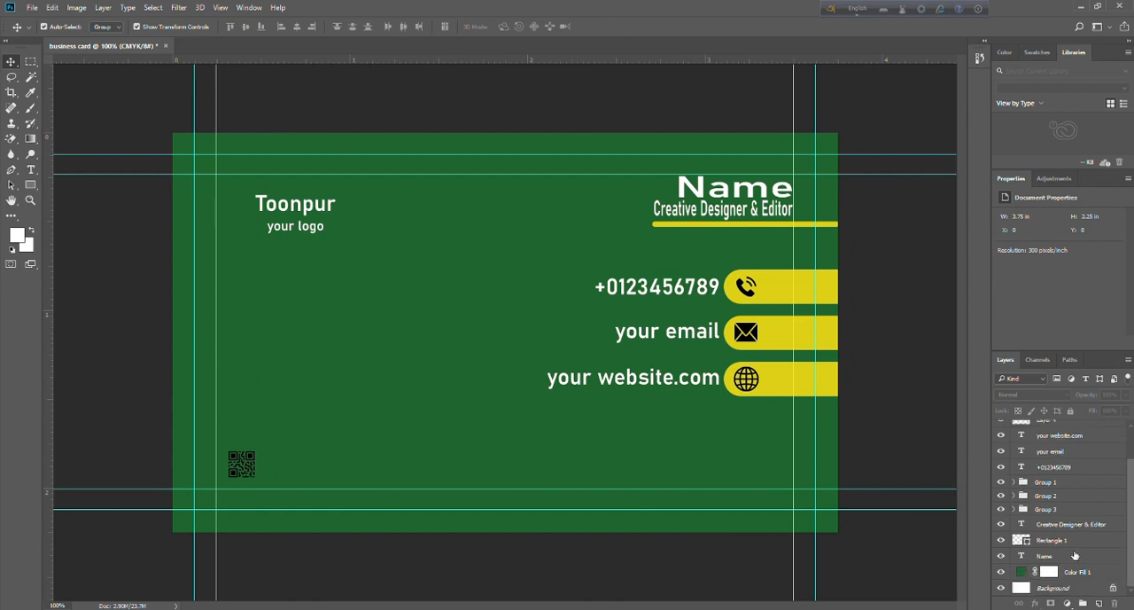
{"action": "left_click", "coordinate": [1051, 570]}
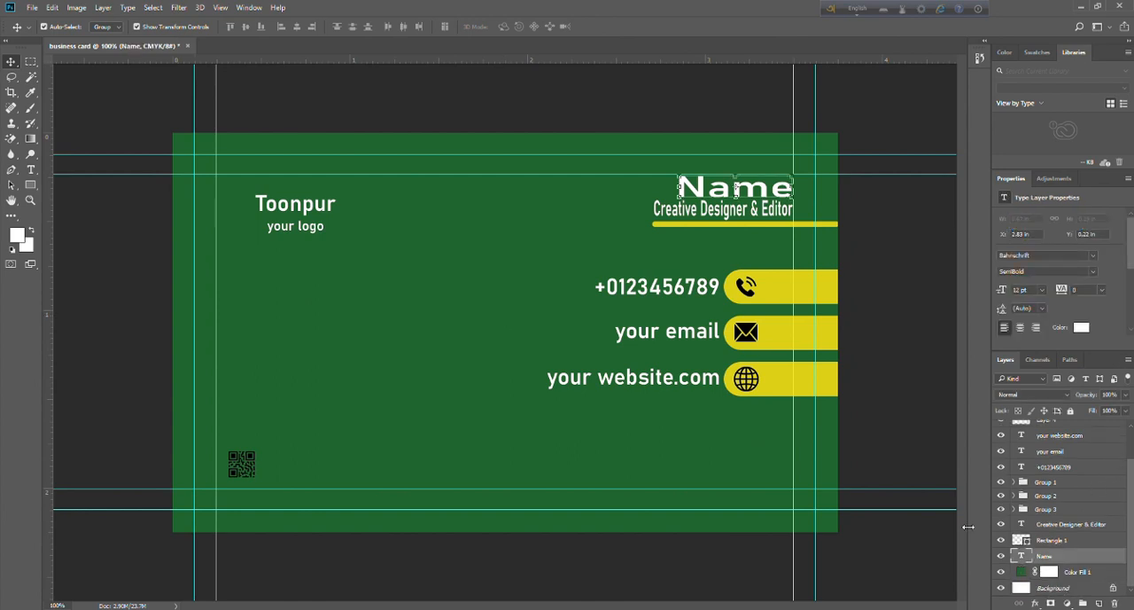
{"action": "left_click", "coordinate": [918, 457]}
{"action": "left_click", "coordinate": [1066, 558]}
{"action": "left_click", "coordinate": [1067, 541], "text": "ctrl"}
{"action": "left_click", "coordinate": [1066, 524], "text": "ctrl"}
{"action": "left_click", "coordinate": [1066, 510], "text": "ctrl"}
{"action": "left_click", "coordinate": [1067, 496], "text": "ctrl"}
{"action": "left_click", "coordinate": [1067, 483], "text": "ctrl"}
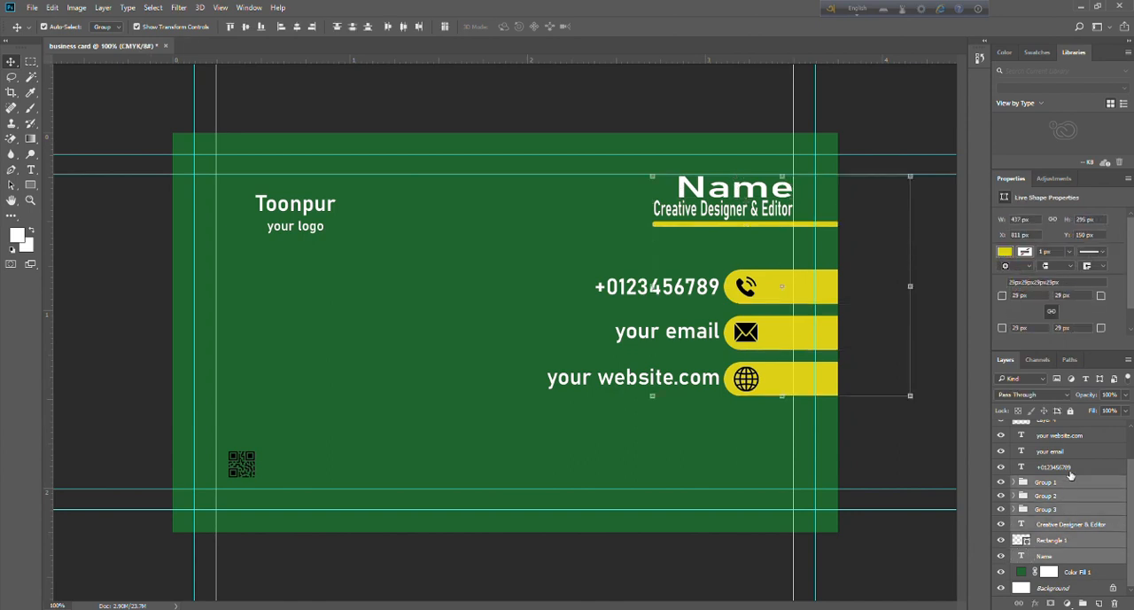
{"action": "left_click", "coordinate": [1067, 467], "text": "ctrl"}
{"action": "scroll", "coordinate": [1068, 470], "scroll_direction": "up", "scroll_amount": 2}
{"action": "left_click", "coordinate": [1068, 492], "text": "ctrl"}
{"action": "left_click", "coordinate": [1068, 476], "text": "ctrl"}
{"action": "left_click", "coordinate": [1068, 460], "text": "ctrl"}
{"action": "left_click", "coordinate": [1067, 443], "text": "ctrl"}
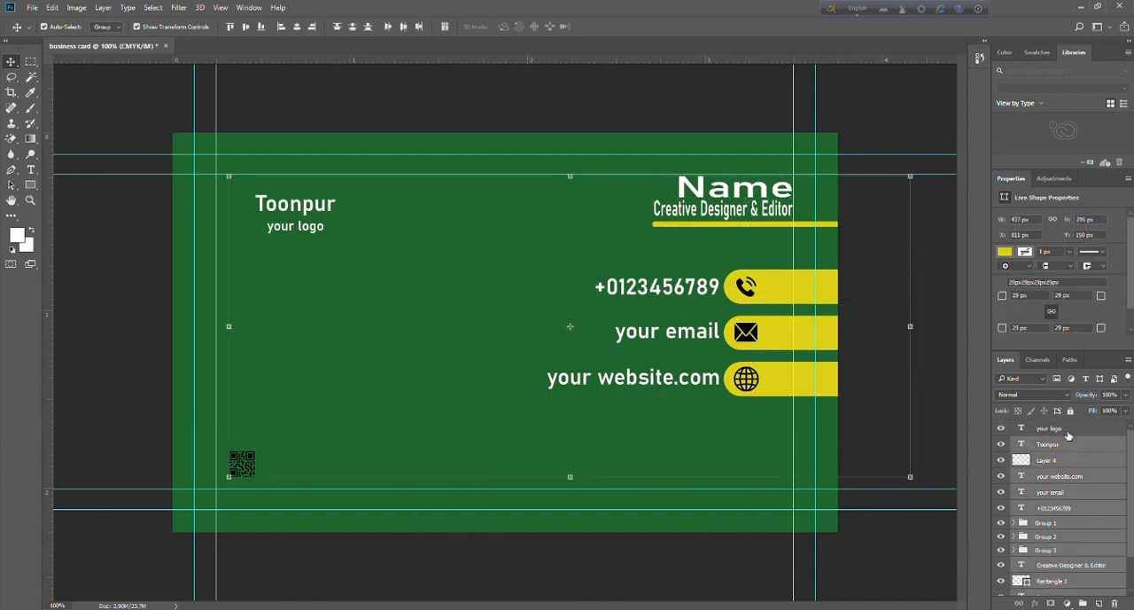
{"action": "left_click", "coordinate": [1067, 431], "text": "ctrl"}
{"action": "scroll", "coordinate": [1093, 495], "scroll_direction": "down", "scroll_amount": 2}
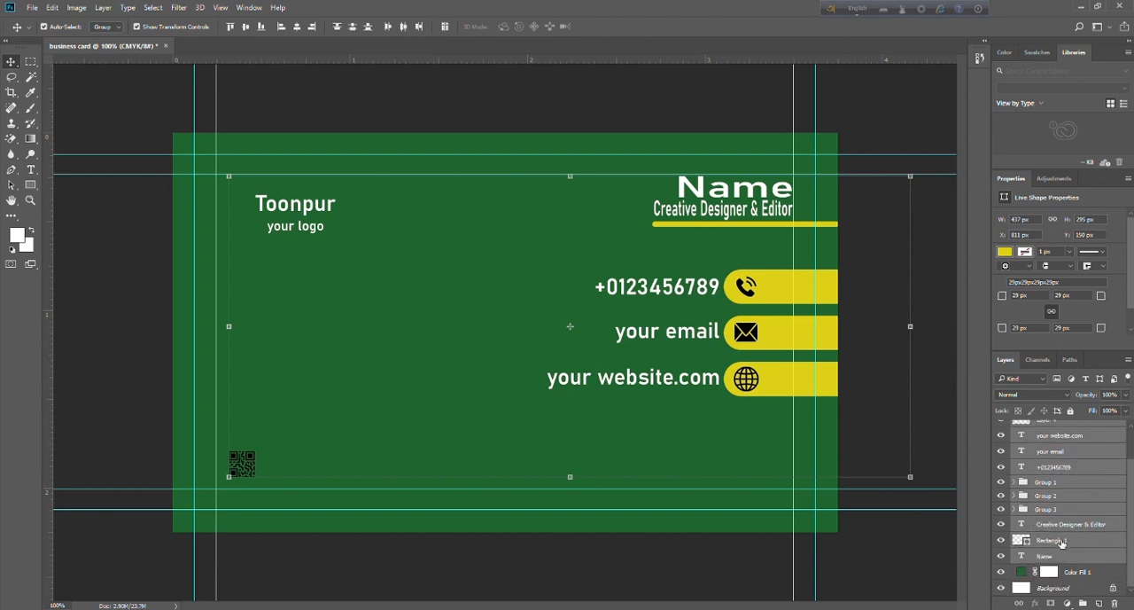
Group all layers from Color Fill 1 up to "your logo" into one layer group above the Background.
{"action": "left_click", "coordinate": [1068, 574]}
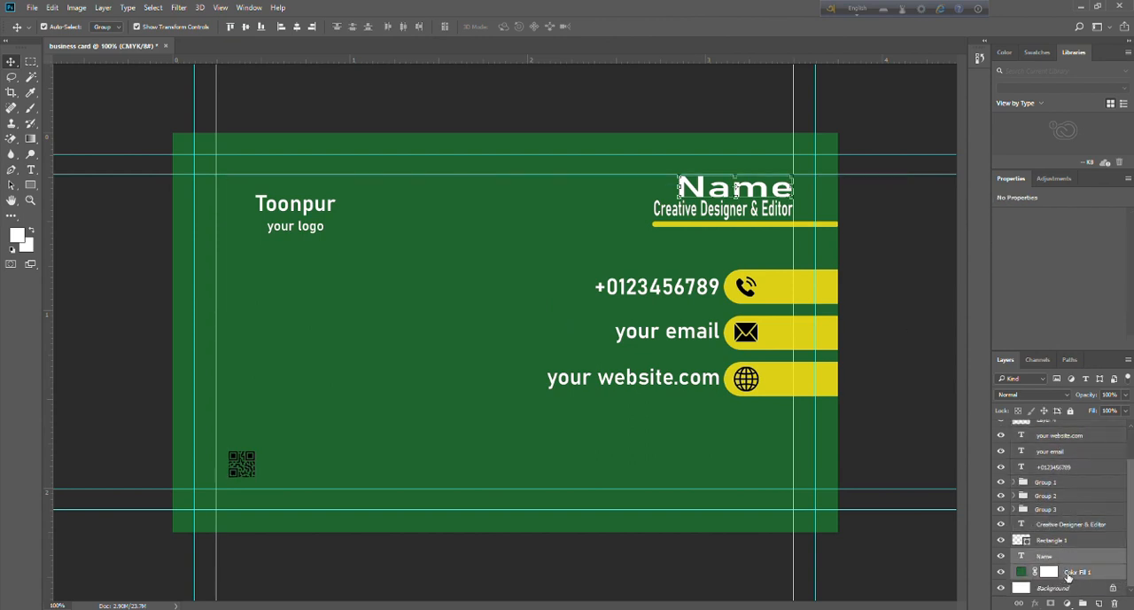
{"action": "left_click", "coordinate": [1055, 555]}
{"action": "left_click_drag", "start_coordinate": [1052, 551], "coordinate": [1066, 441]}
{"action": "left_click", "coordinate": [1056, 460], "text": "ctrl"}
{"action": "left_click", "coordinate": [1056, 445], "text": "ctrl"}
{"action": "left_click", "coordinate": [1058, 432], "text": "ctrl"}
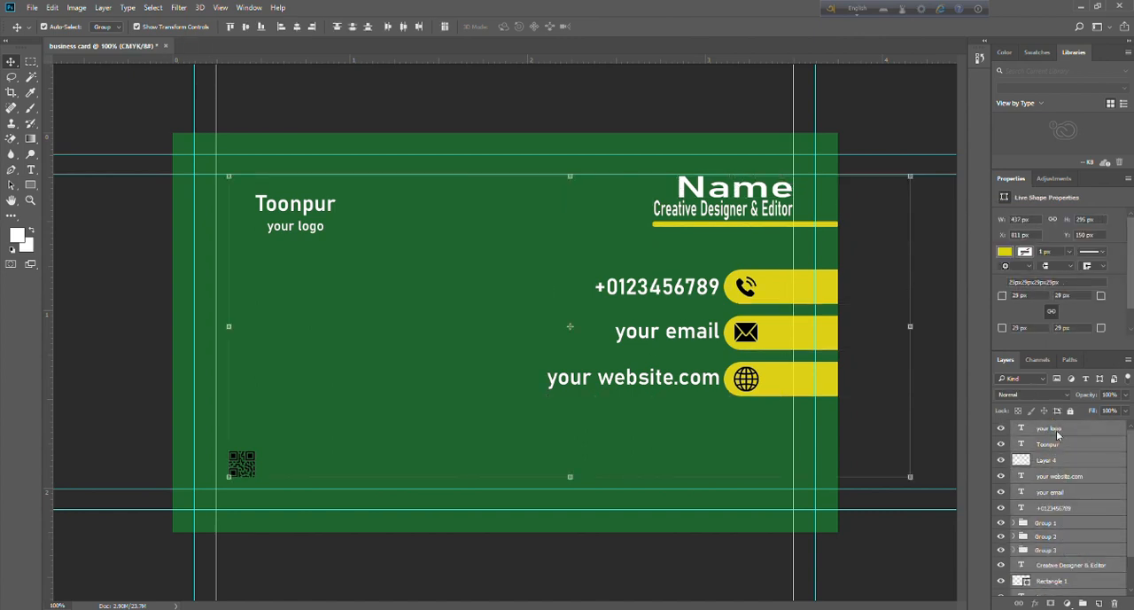
{"action": "scroll", "coordinate": [1057, 484], "scroll_direction": "down", "scroll_amount": 2}
{"action": "key", "text": "ctrl+g"}
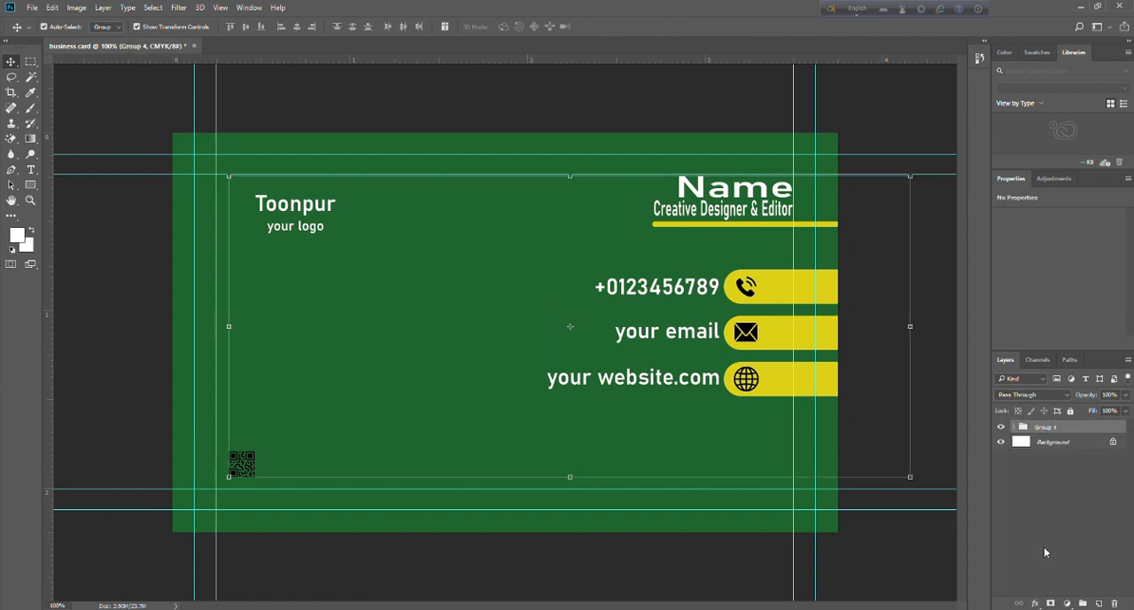
Duplicate the group holding the whole card design and rename the original group "Font side".
{"action": "double_click", "coordinate": [1043, 428]}
{"action": "left_click", "coordinate": [1050, 529]}
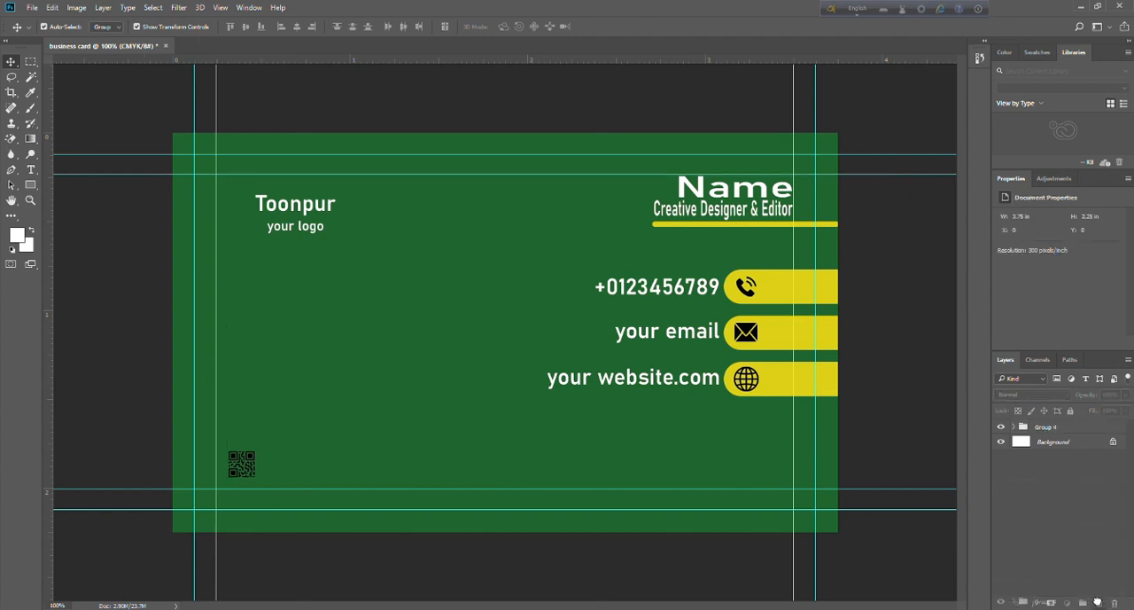
{"action": "left_click_drag", "start_coordinate": [1098, 601], "coordinate": [1099, 603]}
{"action": "left_click", "coordinate": [1060, 523]}
{"action": "double_click", "coordinate": [1045, 441]}
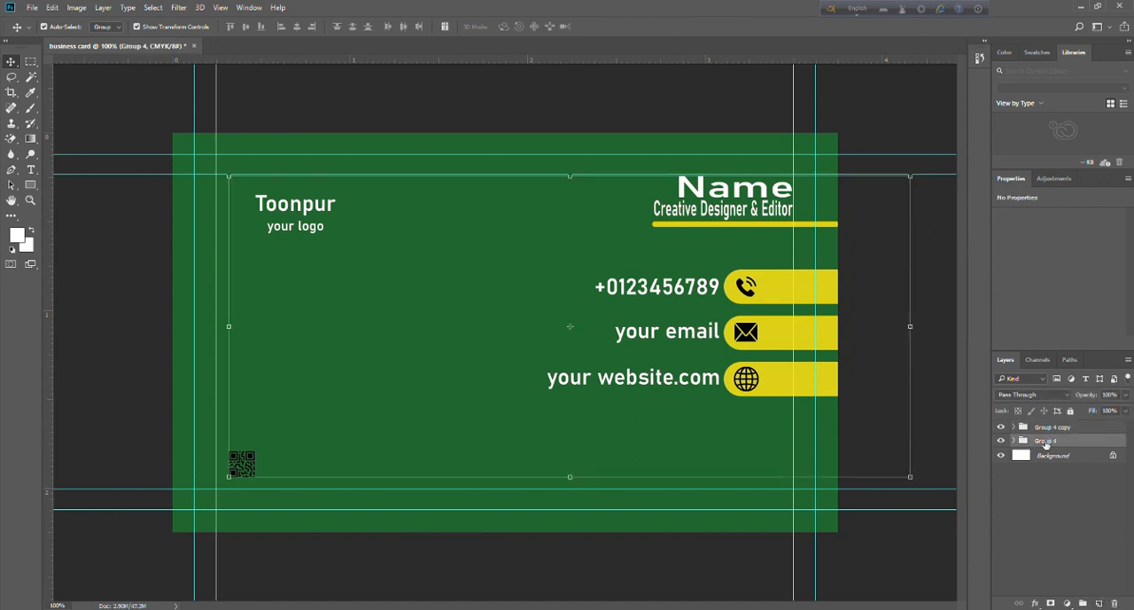
{"action": "left_click", "coordinate": [1056, 534]}
Rename the duplicated group "Back side" and hide the "Font side" group.
{"action": "double_click", "coordinate": [1042, 429]}
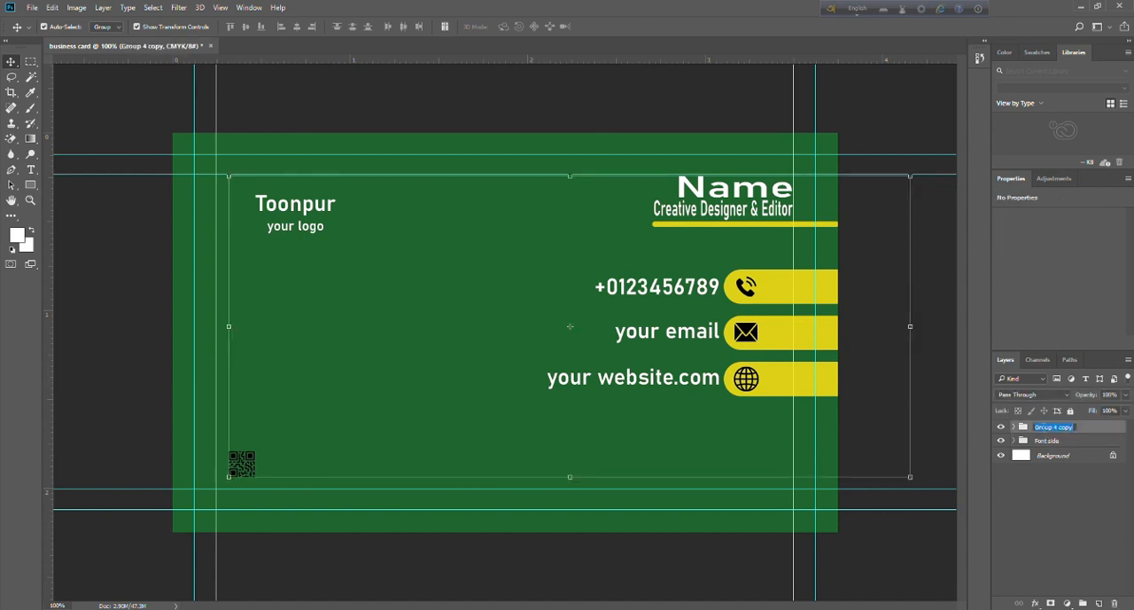
{"action": "type", "text": "Back side"}
{"action": "left_click", "coordinate": [1043, 512]}
{"action": "left_click", "coordinate": [1043, 512]}
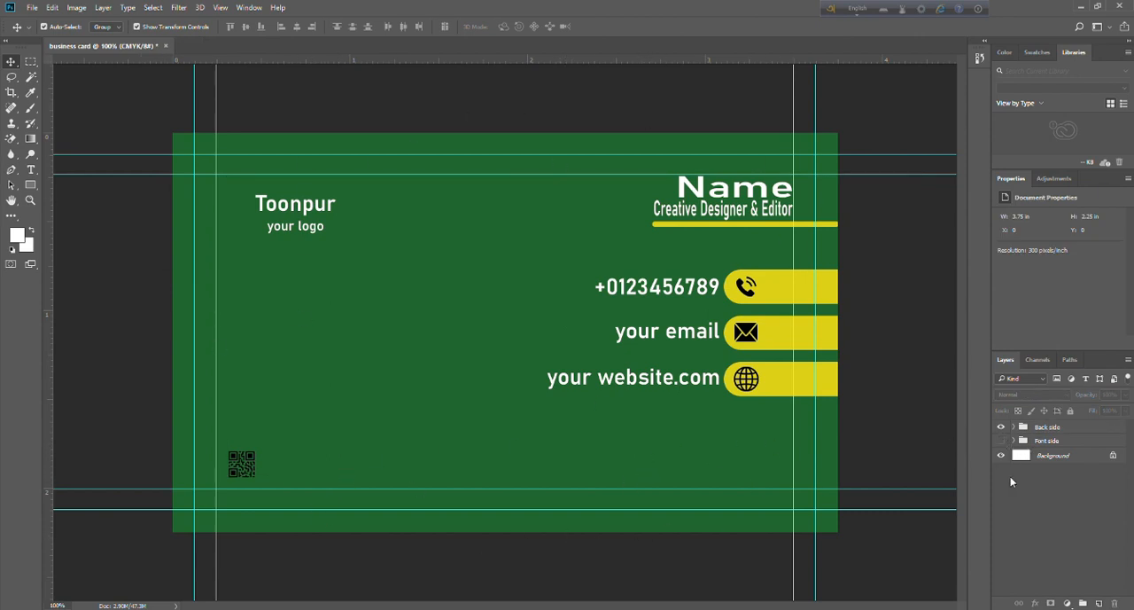
Delete the Name text, the yellow line beneath it and the job title from the Back side group.
{"action": "left_click", "coordinate": [1014, 427]}
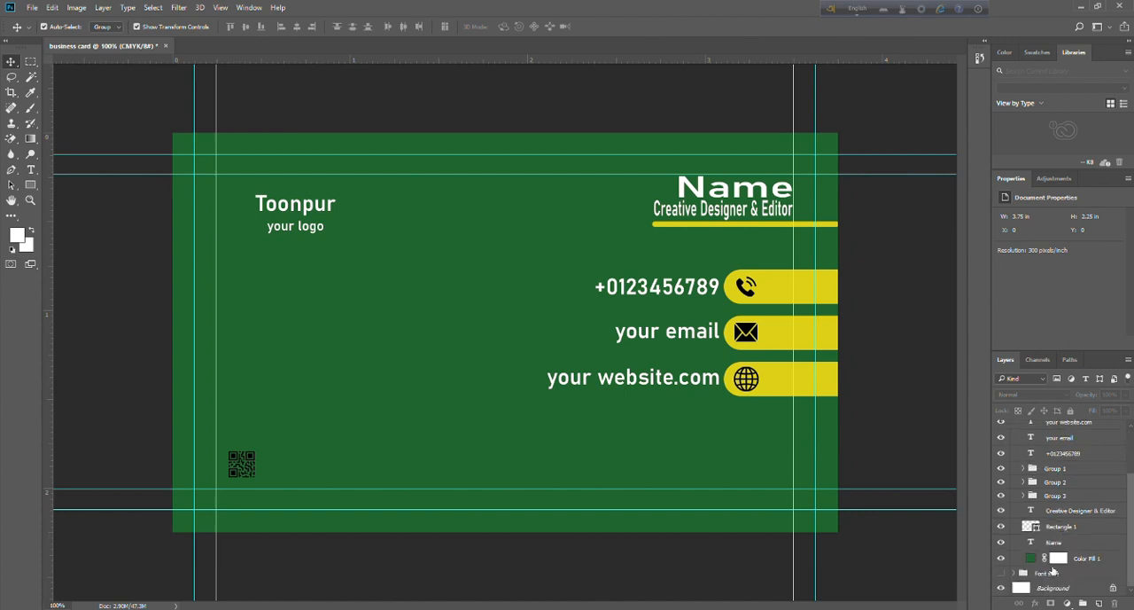
{"action": "left_click", "coordinate": [1053, 543]}
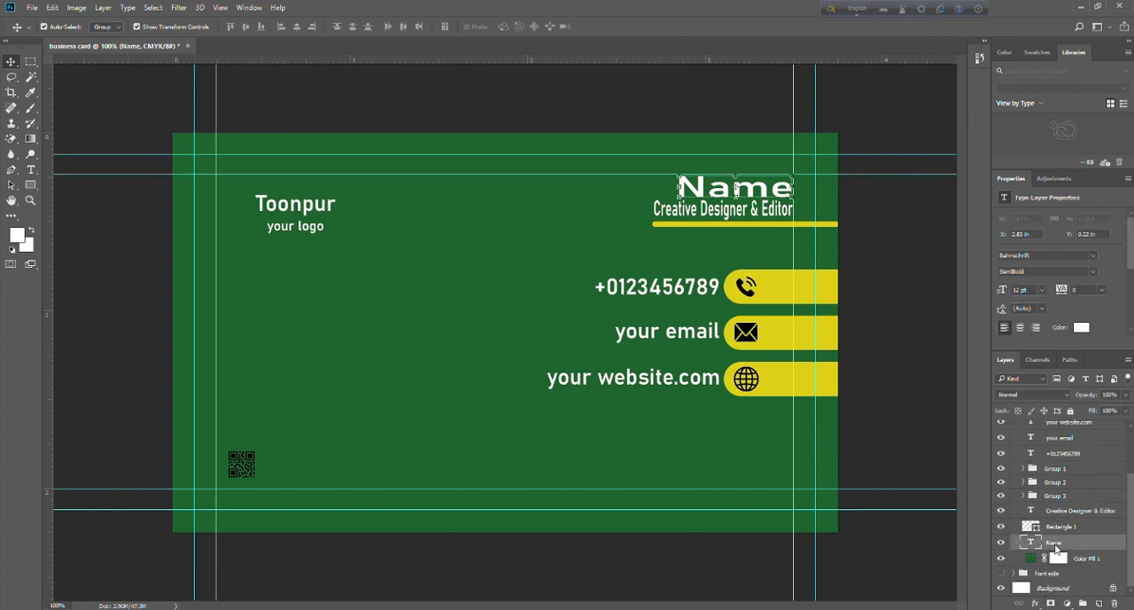
{"action": "key", "text": "Delete"}
{"action": "key", "text": "Delete"}
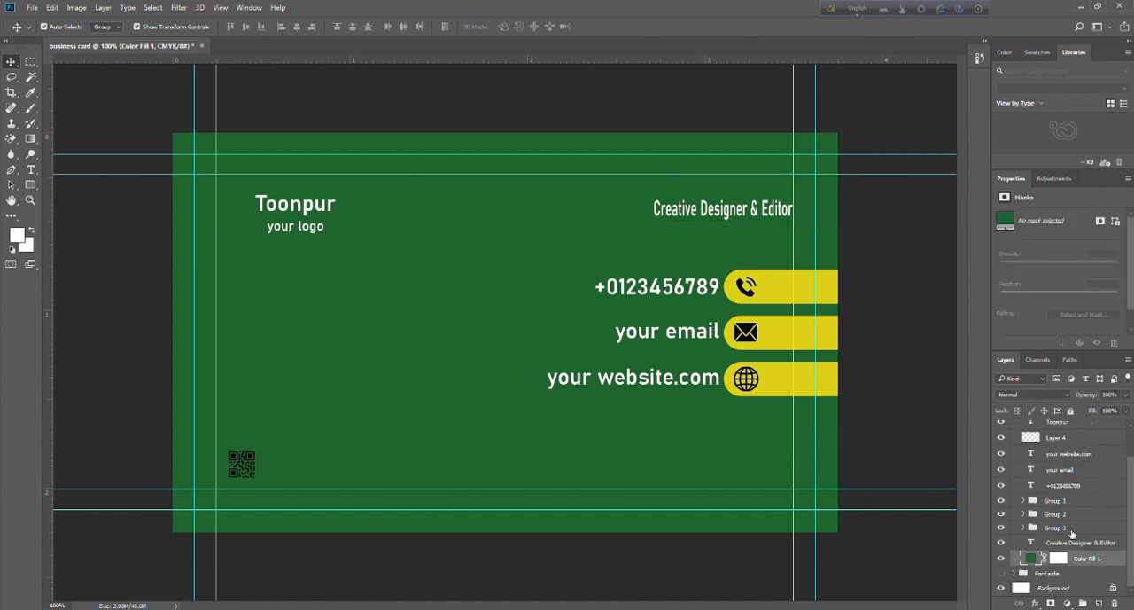
{"action": "left_click", "coordinate": [1061, 539]}
Delete the phone, email and website texts and the QR code layer from the Back side group.
{"action": "key", "text": "Delete"}
{"action": "left_click", "coordinate": [1055, 546]}
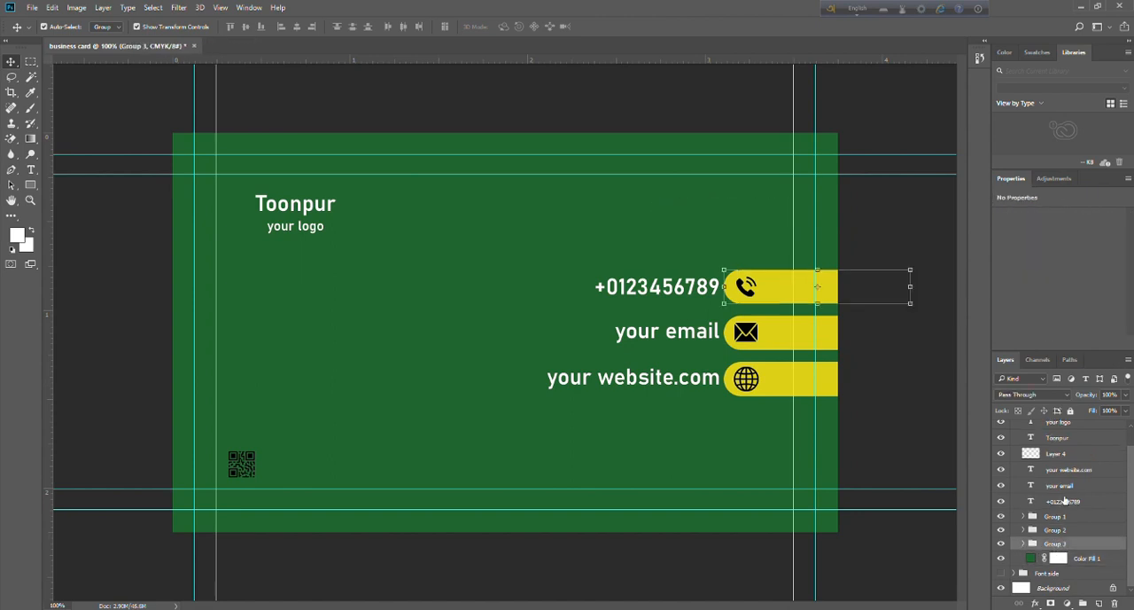
{"action": "left_click", "coordinate": [1065, 504]}
{"action": "key", "text": "Delete"}
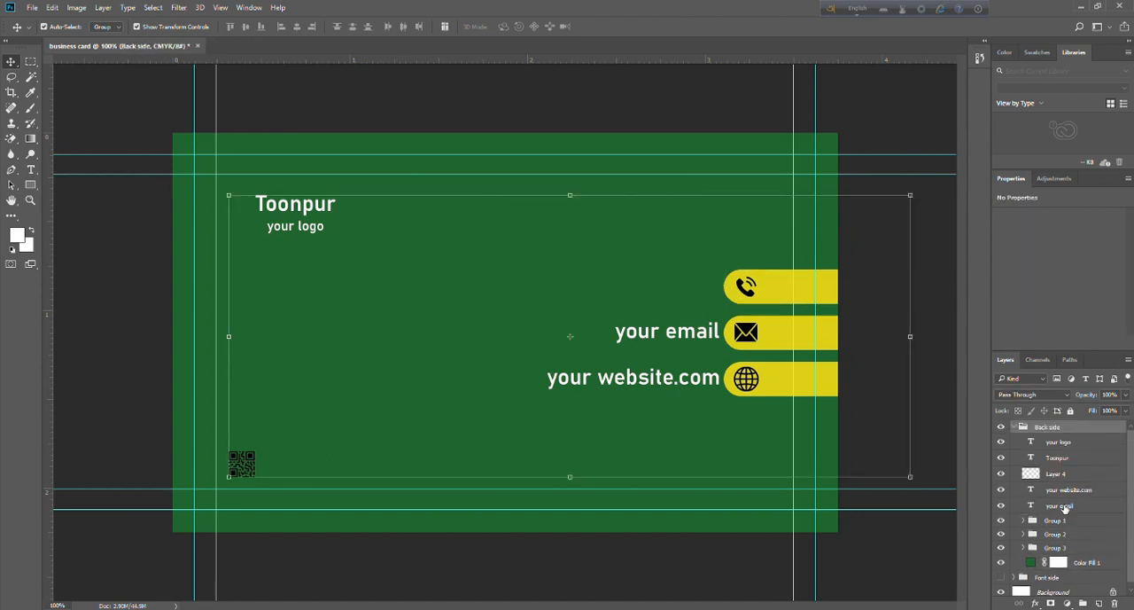
{"action": "left_click", "coordinate": [1063, 504]}
{"action": "key", "text": "Delete"}
{"action": "left_click", "coordinate": [1063, 490]}
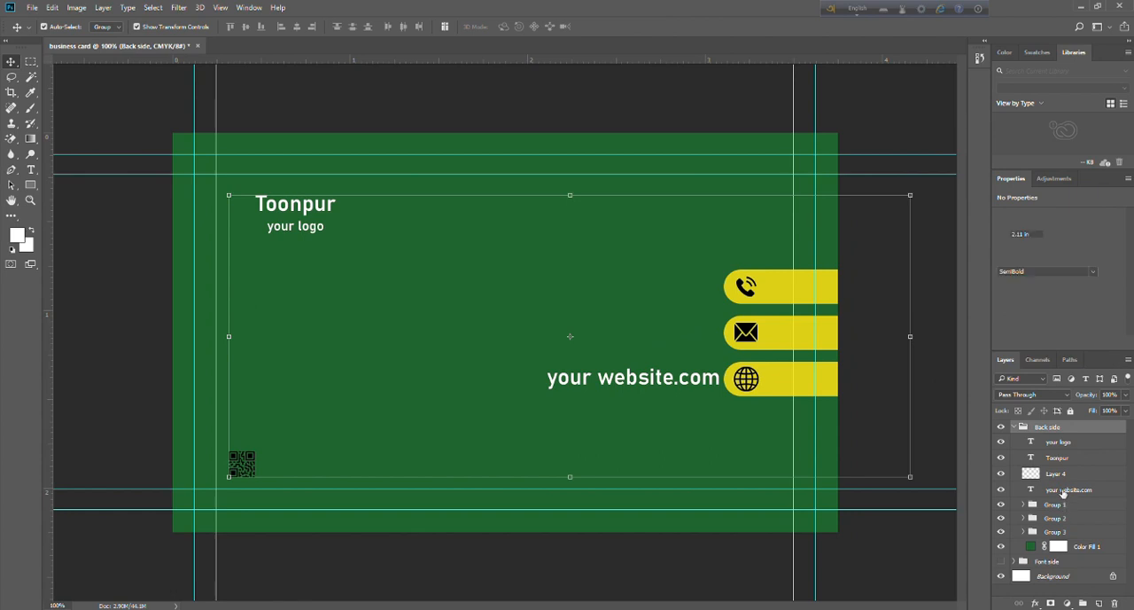
{"action": "key", "text": "Delete"}
{"action": "left_click", "coordinate": [1055, 474]}
{"action": "key", "text": "Delete"}
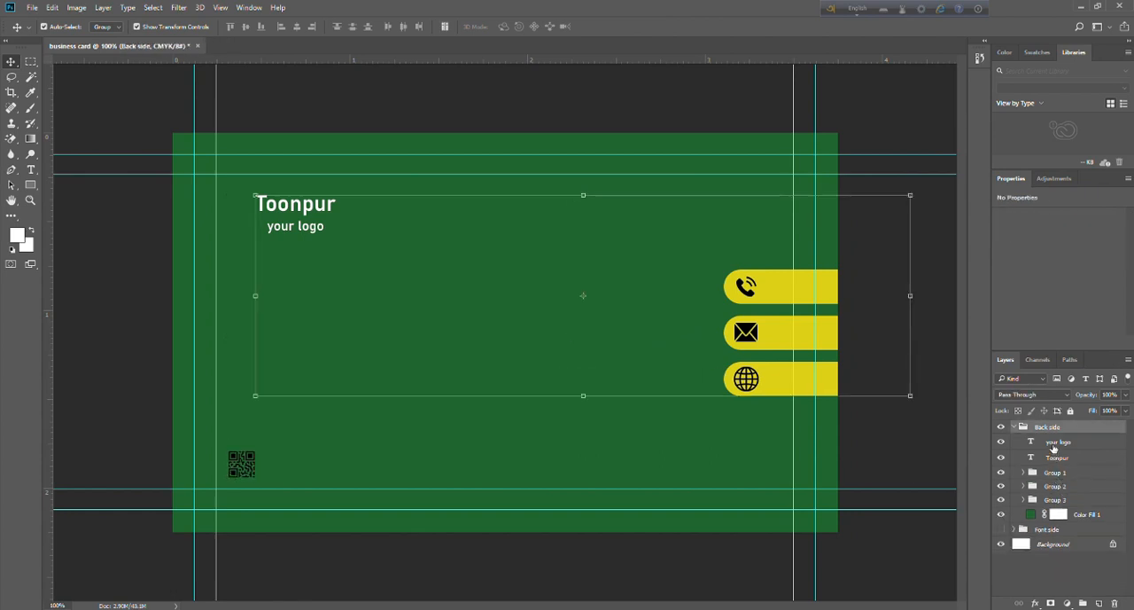
Delete the website and email icon groups, and remove the phone icon from Group 3, keeping its yellow bar.
{"action": "left_click", "coordinate": [1053, 443]}
{"action": "left_click", "coordinate": [880, 458]}
{"action": "left_click", "coordinate": [1052, 474]}
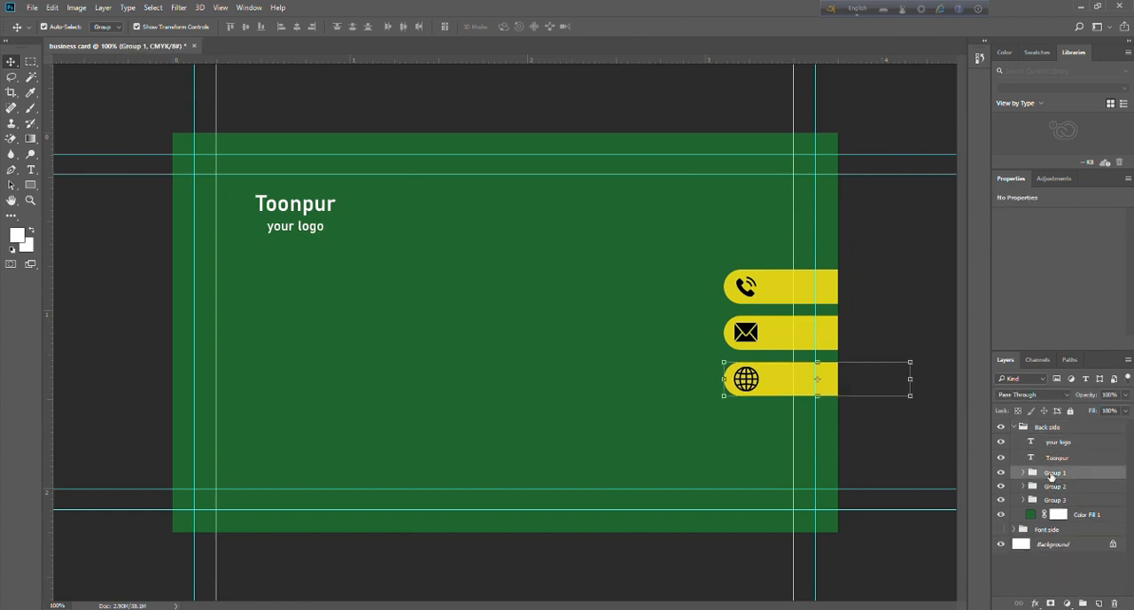
{"action": "key", "text": "Delete"}
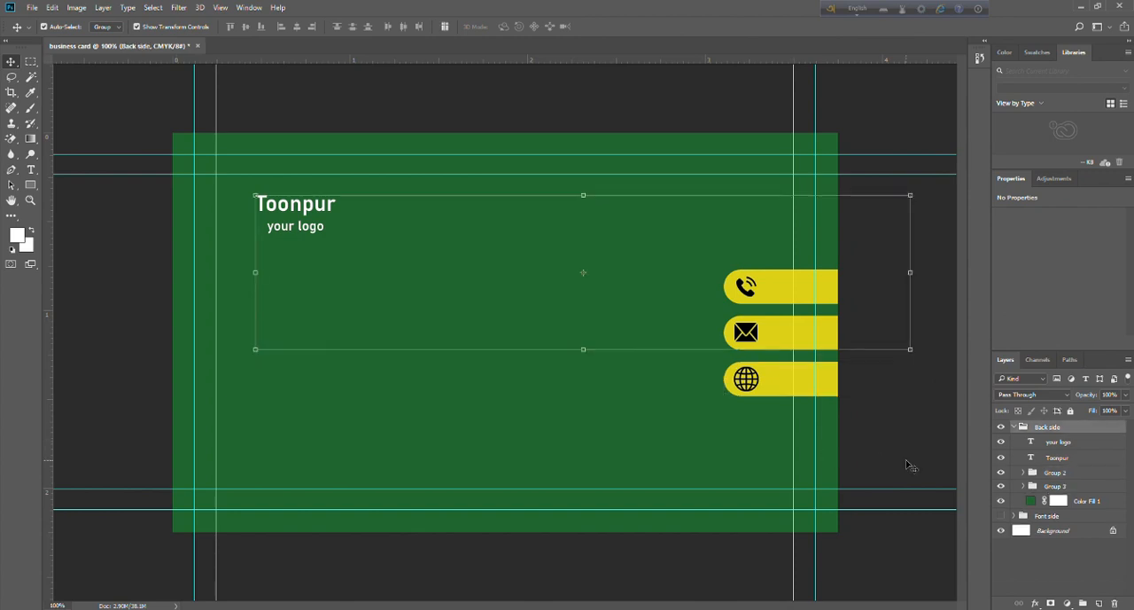
{"action": "left_click", "coordinate": [906, 491]}
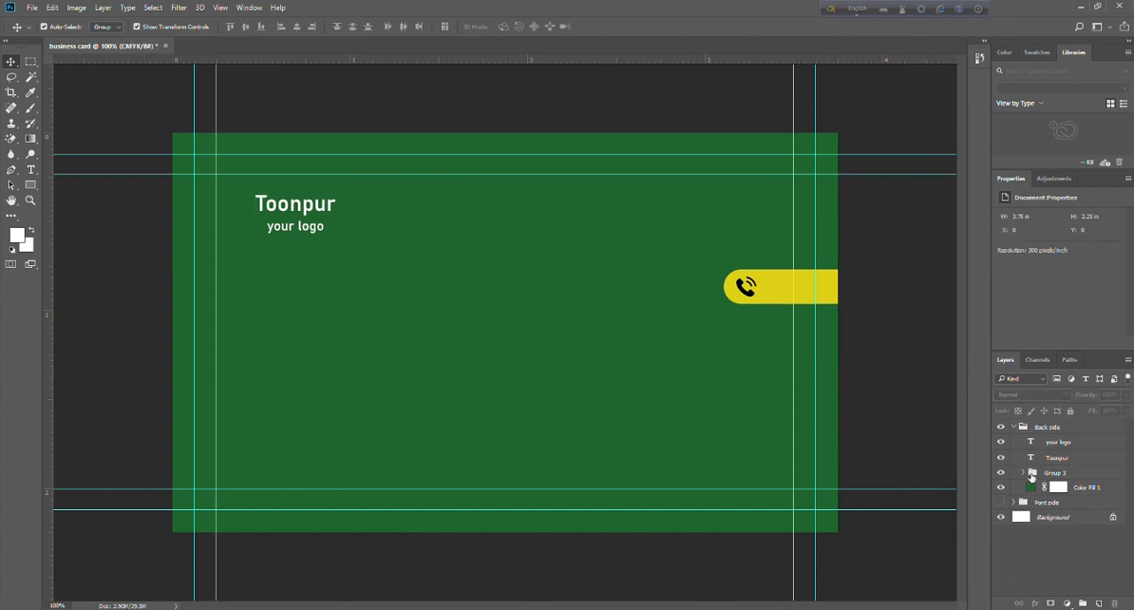
{"action": "left_click", "coordinate": [1024, 472]}
{"action": "left_click", "coordinate": [1076, 487]}
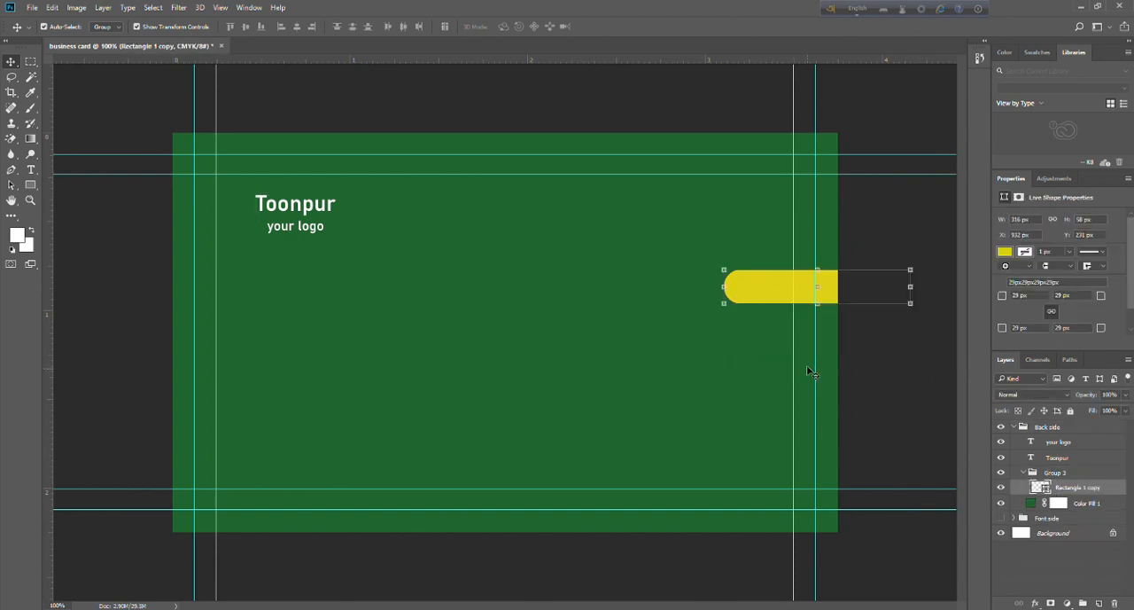
Try to move the yellow bar of Group 3 leftward on its own.
{"action": "mouse_move", "coordinate": [768, 300]}
{"action": "left_mouse_down"}
{"action": "mouse_move", "coordinate": [768, 381]}
{"action": "mouse_move", "coordinate": [768, 299]}
{"action": "left_mouse_up"}
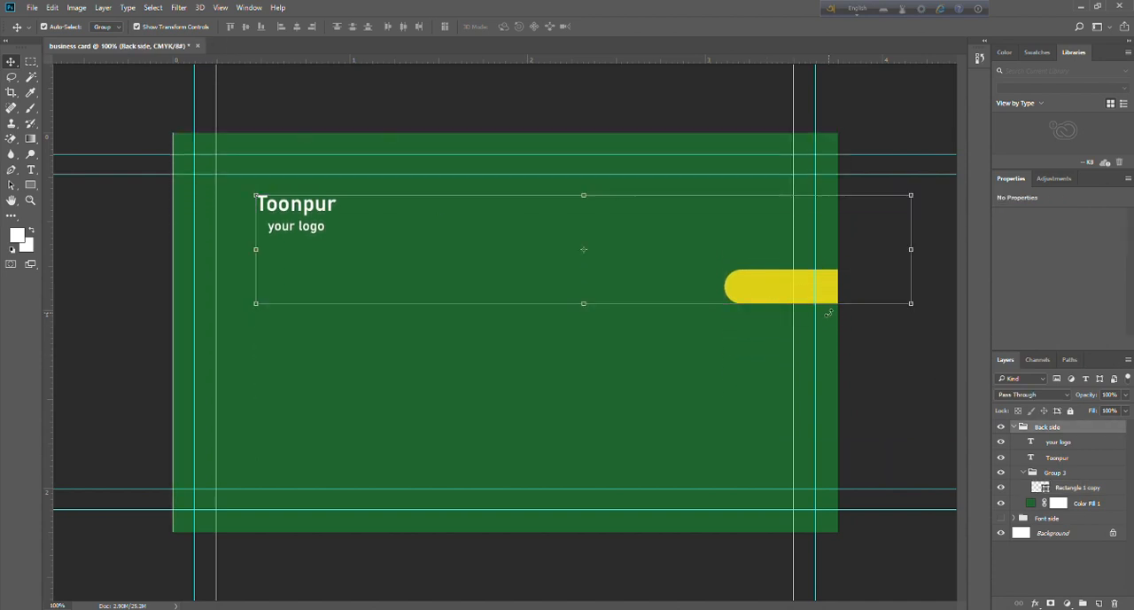
{"action": "left_click", "coordinate": [860, 349]}
{"action": "left_click", "coordinate": [743, 293]}
{"action": "left_click", "coordinate": [1043, 458]}
{"action": "left_click", "coordinate": [1056, 441]}
{"action": "left_click", "coordinate": [904, 465]}
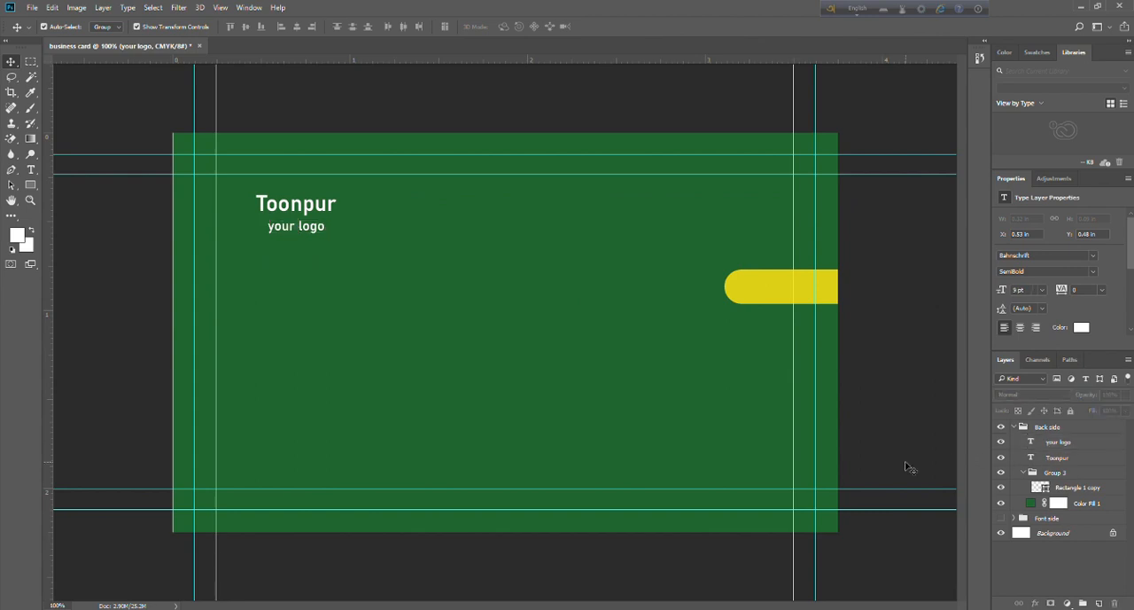
{"action": "left_click", "coordinate": [1045, 489]}
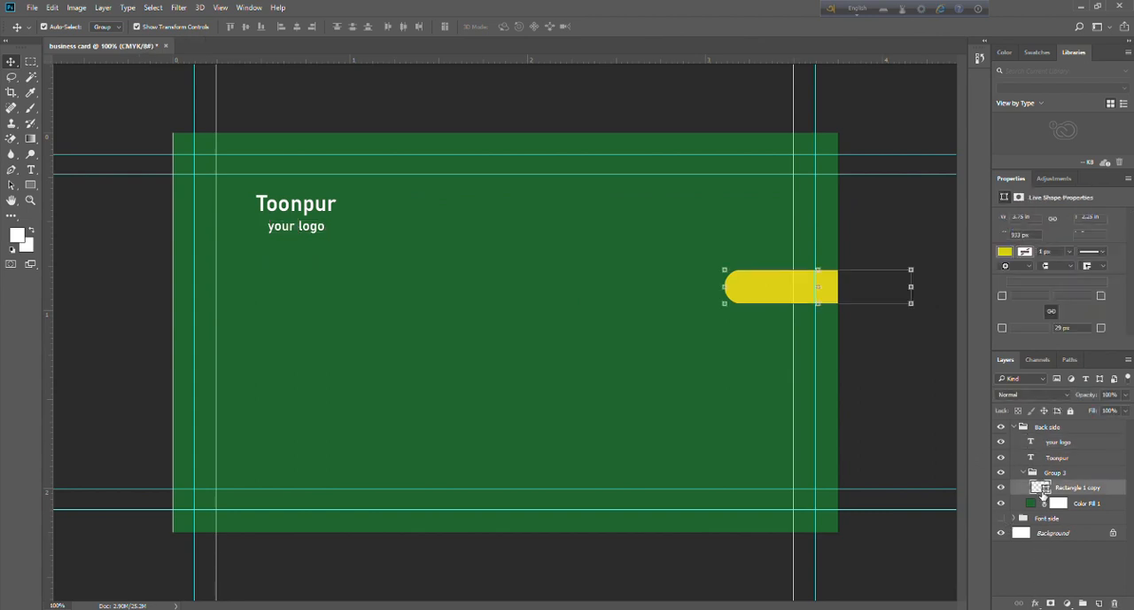
{"action": "left_click_drag", "start_coordinate": [762, 299], "coordinate": [728, 299]}
{"action": "left_click", "coordinate": [1064, 490]}
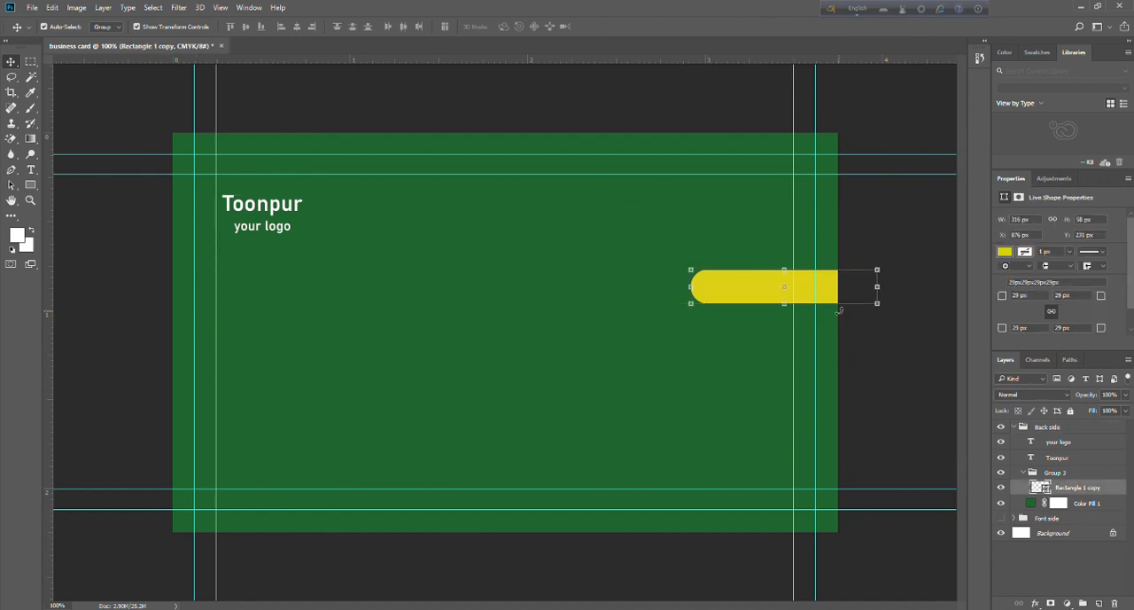
Try to move the yellow bar downward, then shift the Back side artwork partly back up.
{"action": "left_click_drag", "start_coordinate": [824, 296], "coordinate": [824, 317]}
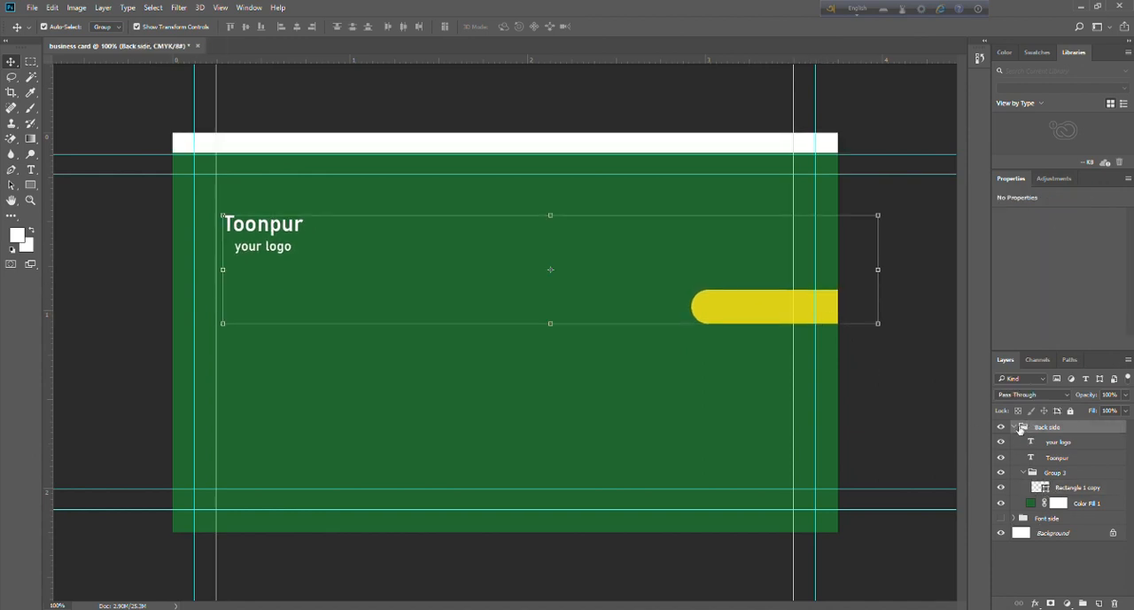
{"action": "left_click", "coordinate": [1047, 443]}
{"action": "left_click", "coordinate": [1047, 460]}
{"action": "left_click_drag", "start_coordinate": [627, 246], "coordinate": [625, 235]}
{"action": "left_click", "coordinate": [873, 565]}
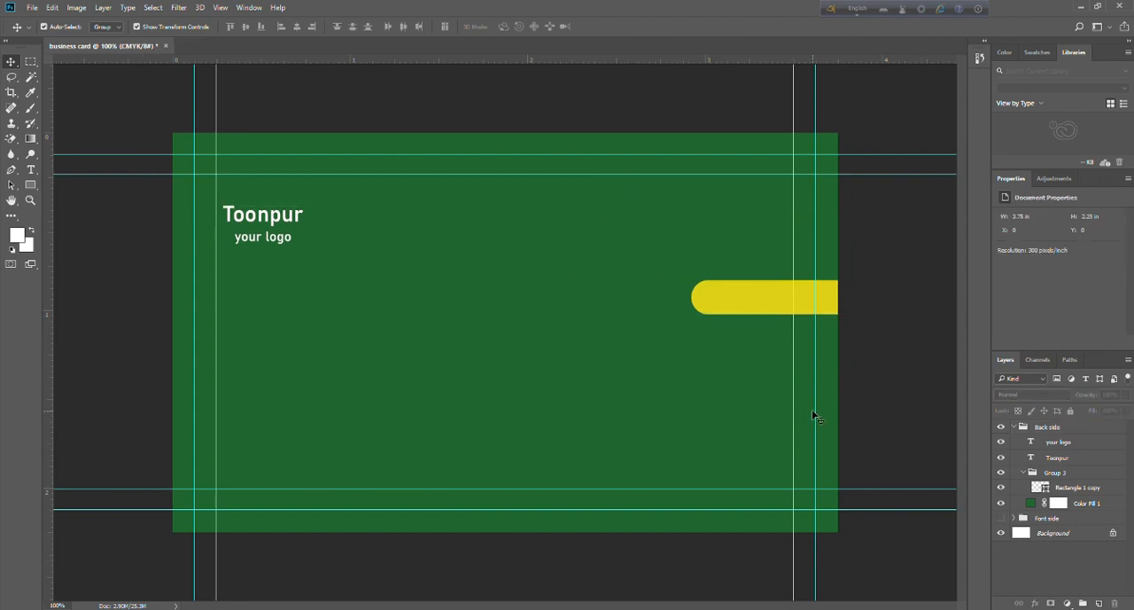
Move the Rectangle 1 copy layer out of Group 3 to the top of the Back side group.
{"action": "left_click", "coordinate": [1090, 489]}
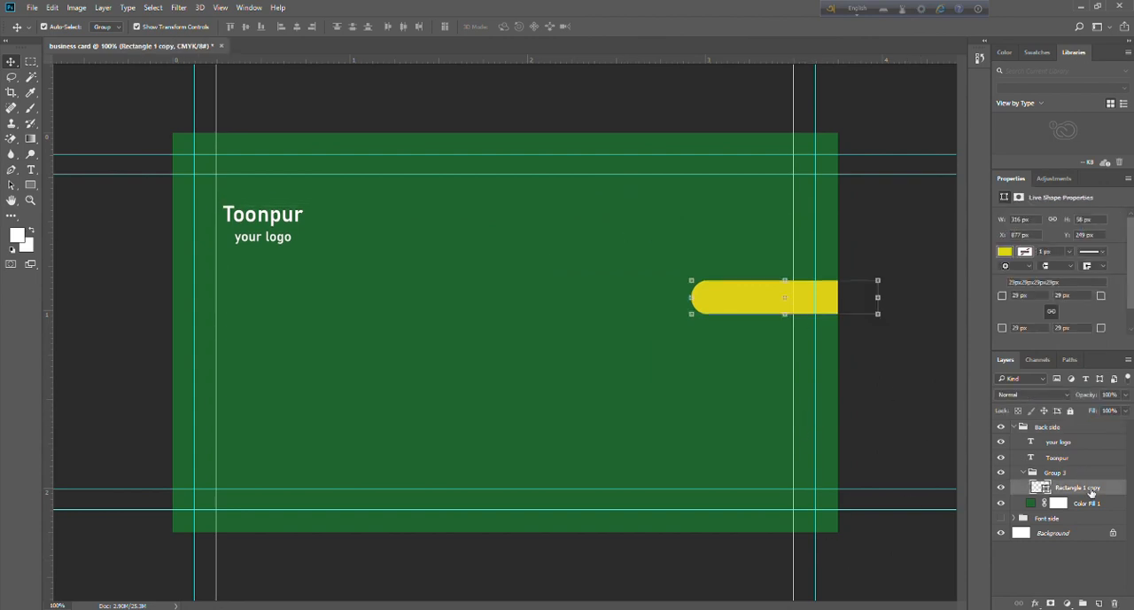
{"action": "right_click", "coordinate": [796, 292]}
{"action": "left_click", "coordinate": [897, 285]}
{"action": "left_click_drag", "start_coordinate": [1050, 489], "coordinate": [1055, 434]}
{"action": "left_click", "coordinate": [747, 304]}
{"action": "mouse_move", "coordinate": [747, 306]}
{"action": "left_mouse_down"}
{"action": "mouse_move", "coordinate": [749, 330]}
{"action": "mouse_move", "coordinate": [747, 306]}
{"action": "left_mouse_up"}
{"action": "left_click", "coordinate": [892, 430]}
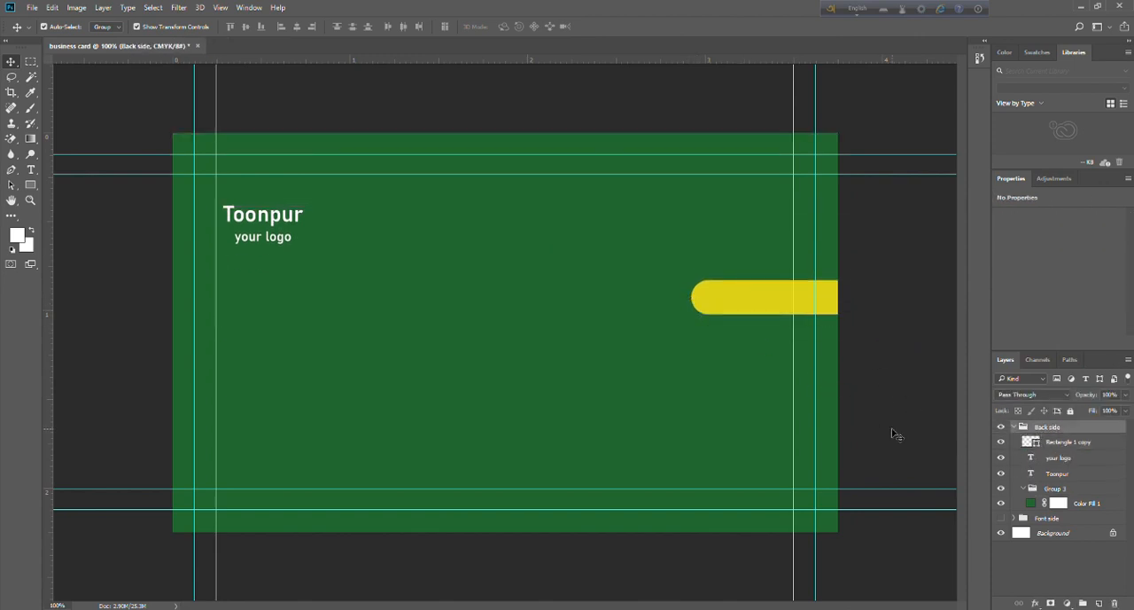
Try to move the yellow bar with the "Toonpur" and "your logo" texts hidden, and show both texts again.
{"action": "left_click", "coordinate": [1001, 457]}
{"action": "left_click", "coordinate": [1001, 473]}
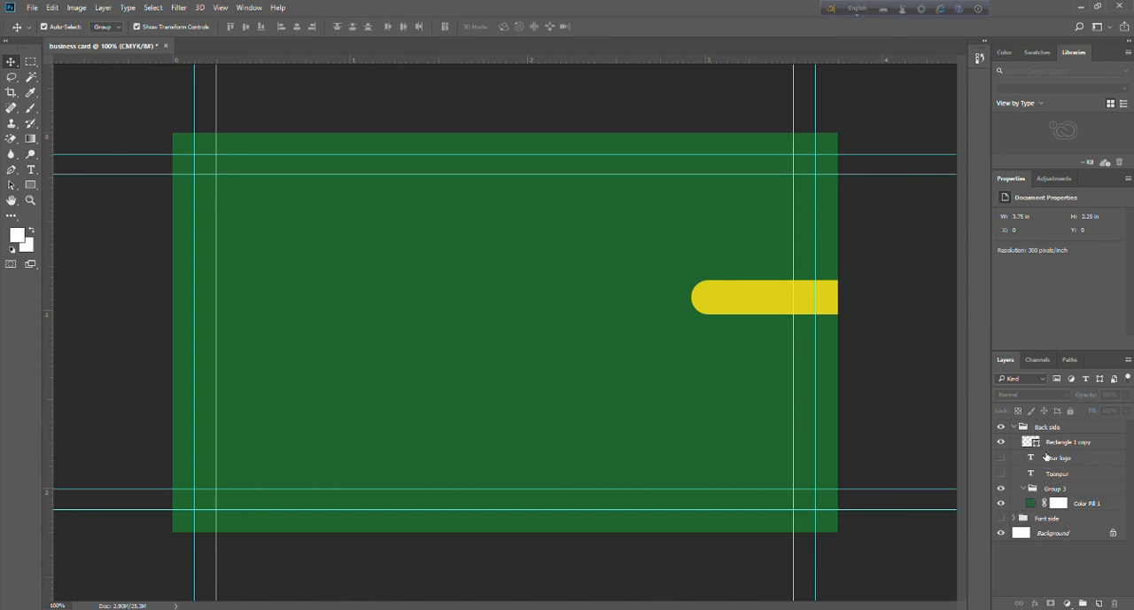
{"action": "mouse_move", "coordinate": [732, 306]}
{"action": "left_mouse_down"}
{"action": "mouse_move", "coordinate": [709, 346]}
{"action": "mouse_move", "coordinate": [717, 316]}
{"action": "left_mouse_up"}
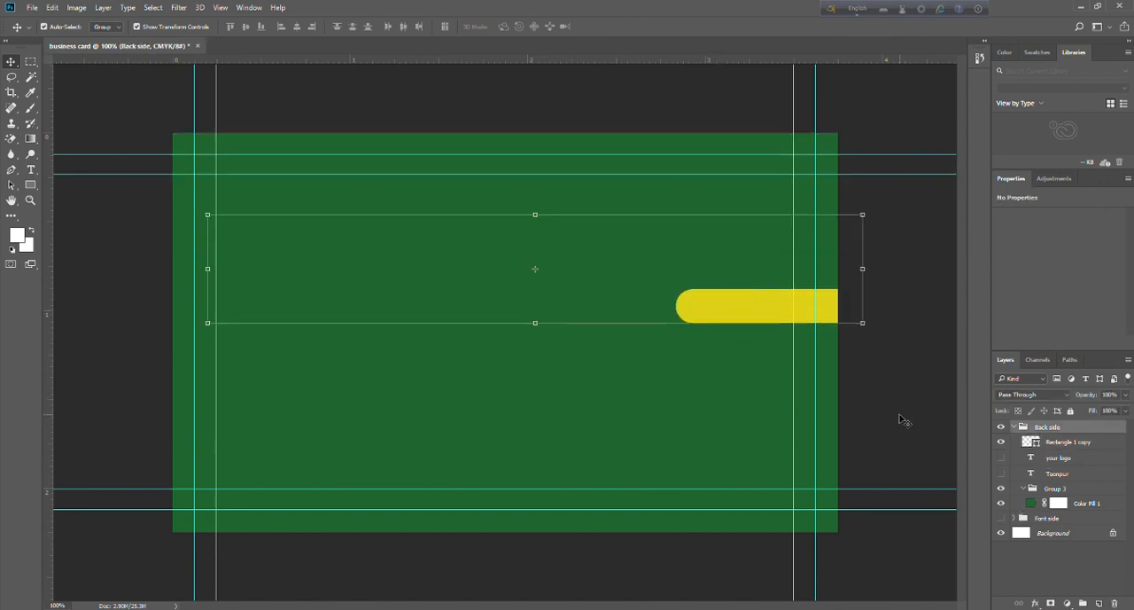
{"action": "left_click", "coordinate": [999, 458]}
{"action": "left_click", "coordinate": [1001, 473]}
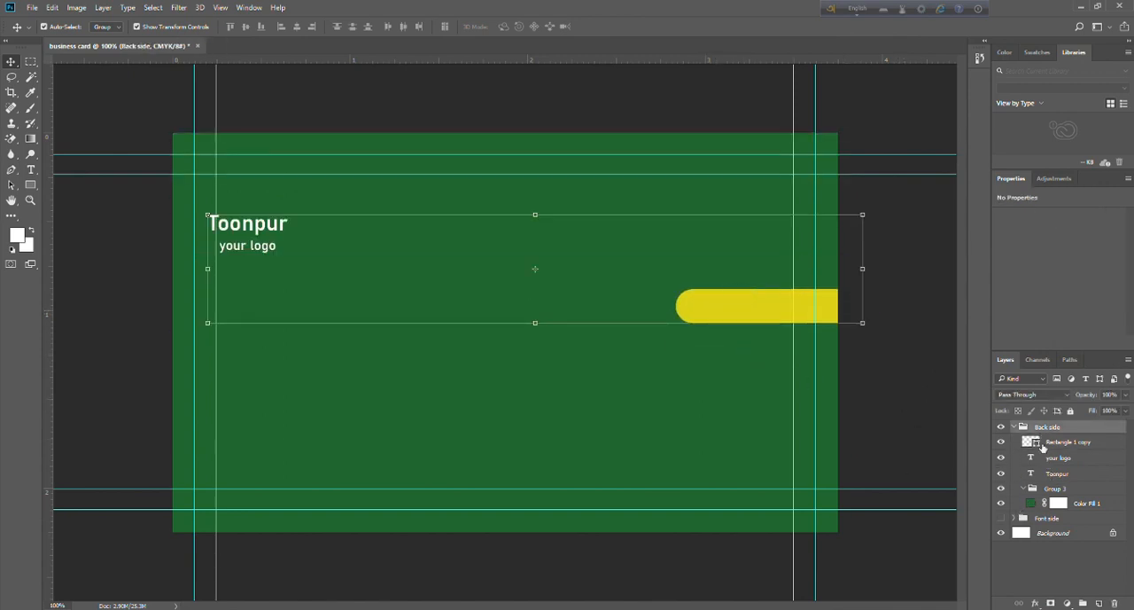
Move the yellow bar to the lower part of the card and stretch it to about 384% width, spanning the full card.
{"action": "left_click", "coordinate": [1042, 445]}
{"action": "left_click_drag", "start_coordinate": [863, 306], "coordinate": [840, 364]}
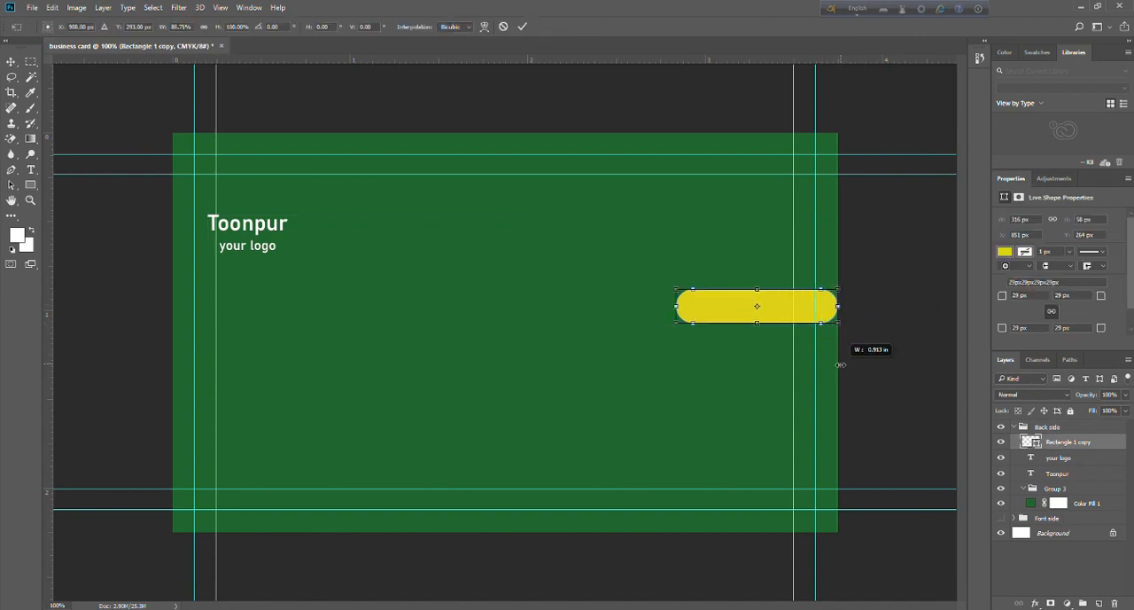
{"action": "left_click_drag", "start_coordinate": [762, 312], "coordinate": [779, 463]}
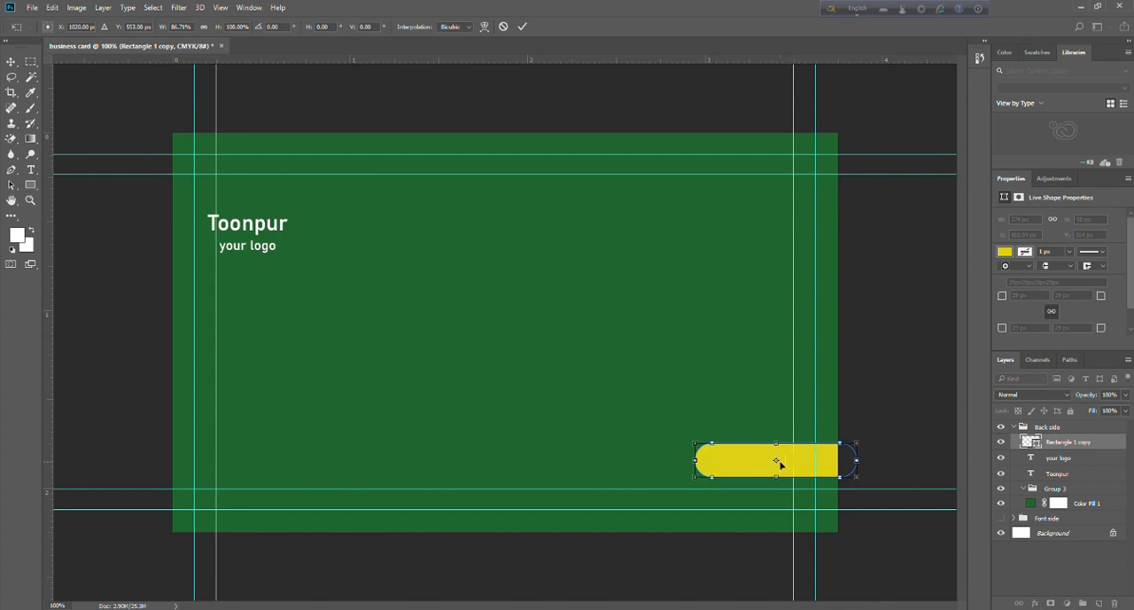
{"action": "left_click_drag", "start_coordinate": [695, 462], "coordinate": [138, 461]}
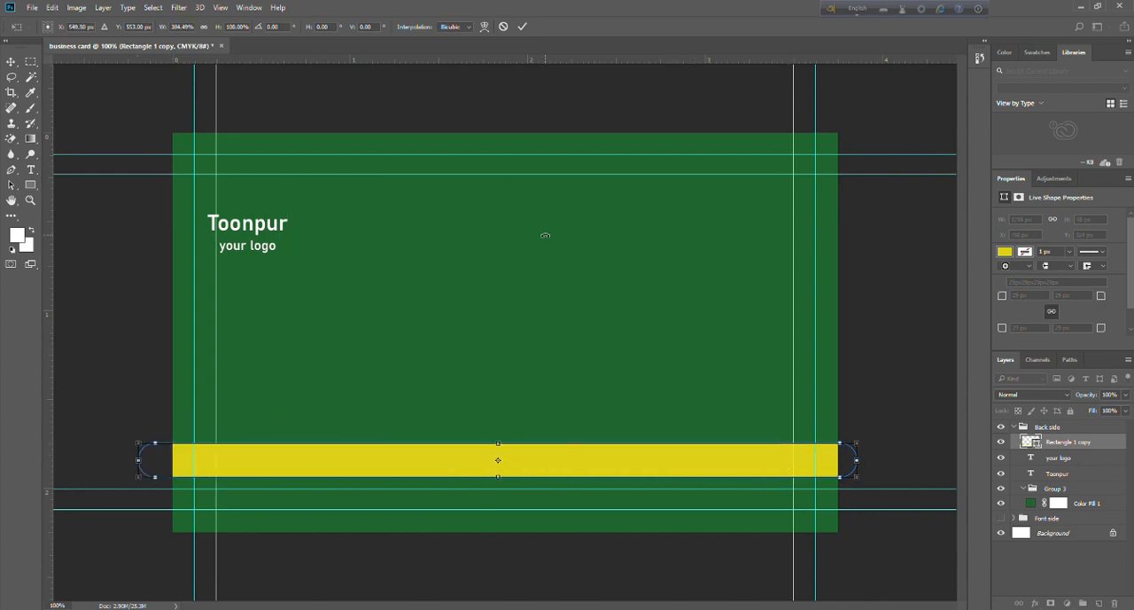
{"action": "left_click", "coordinate": [11, 62]}
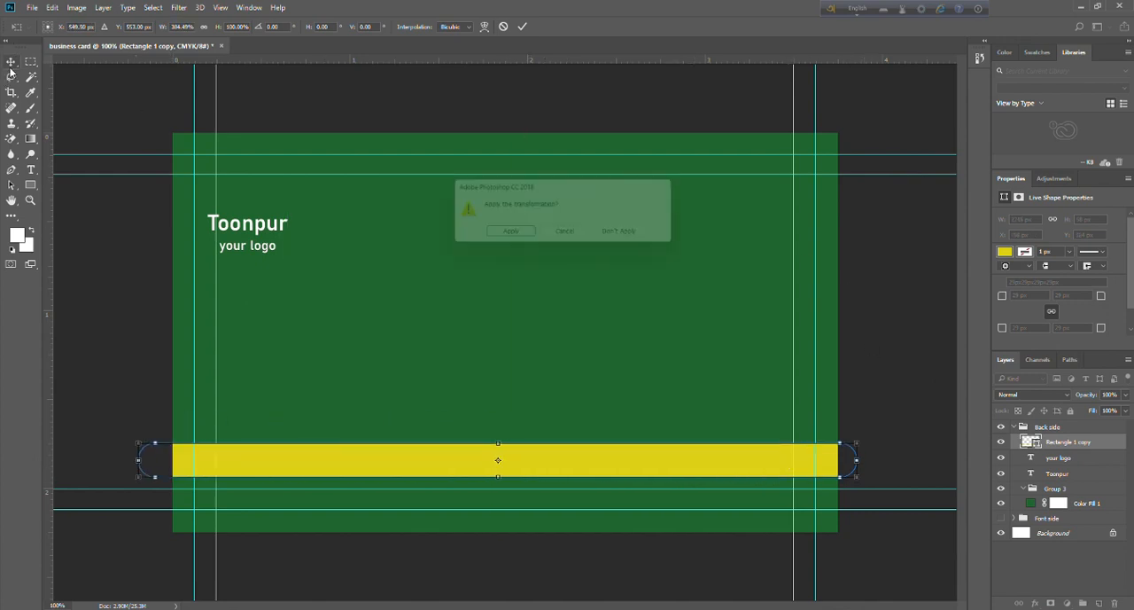
{"action": "left_click", "coordinate": [519, 228]}
{"action": "left_click", "coordinate": [500, 100]}
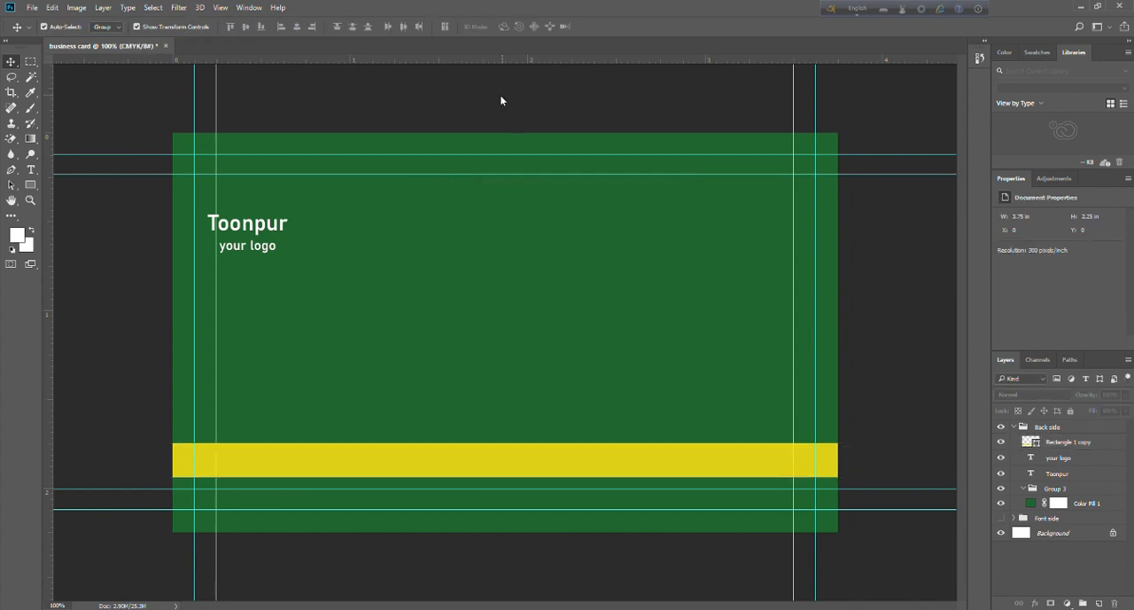
Add the text "Your Location" in 9 pt Bahnschrift near the card's centre and try to nudge it left.
{"action": "left_click", "coordinate": [31, 169]}
{"action": "left_click", "coordinate": [476, 305]}
{"action": "type", "text": "Yo"}
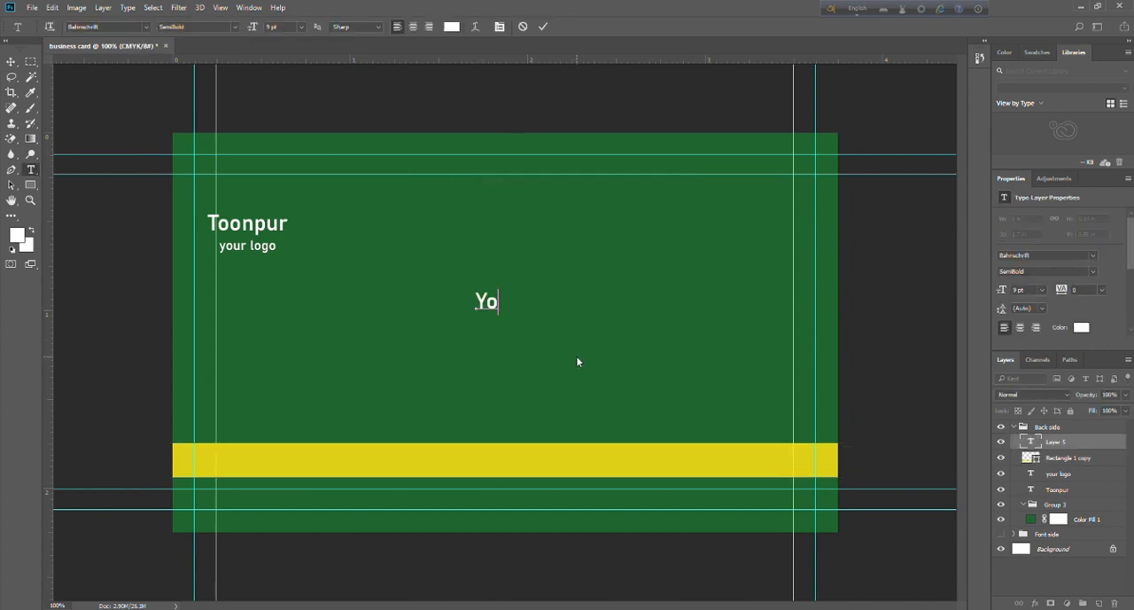
{"action": "type", "text": "ur Locatin"}
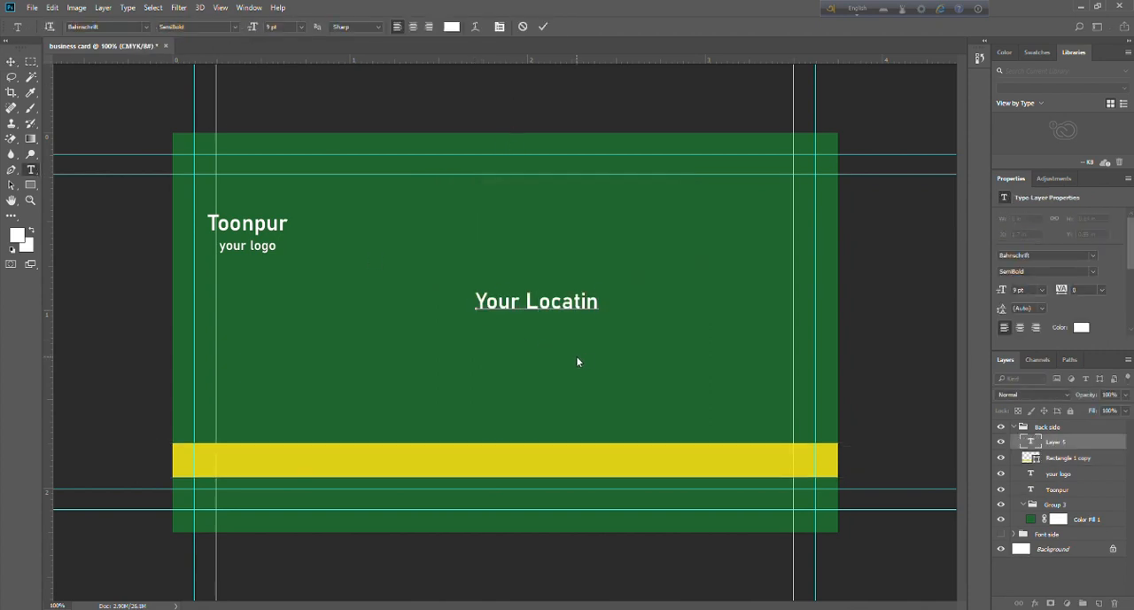
{"action": "key", "text": "BackSpace"}
{"action": "type", "text": "onv"}
{"action": "key", "text": "BackSpace"}
{"action": "left_click", "coordinate": [11, 61]}
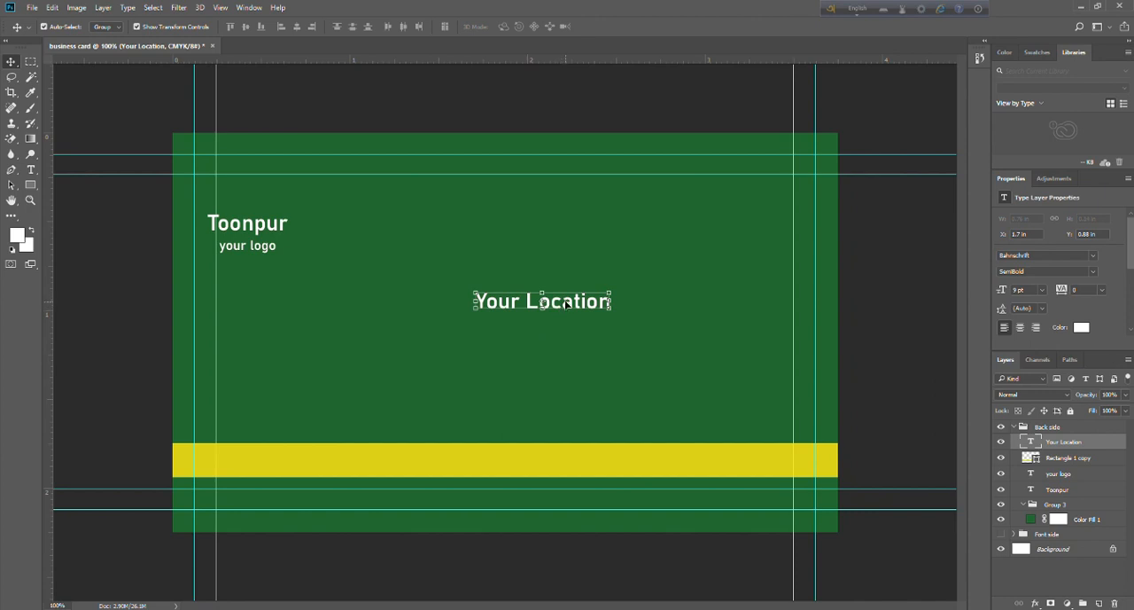
{"action": "mouse_move", "coordinate": [565, 304]}
{"action": "left_mouse_down"}
{"action": "mouse_move", "coordinate": [551, 397]}
{"action": "mouse_move", "coordinate": [557, 304]}
{"action": "left_mouse_up"}
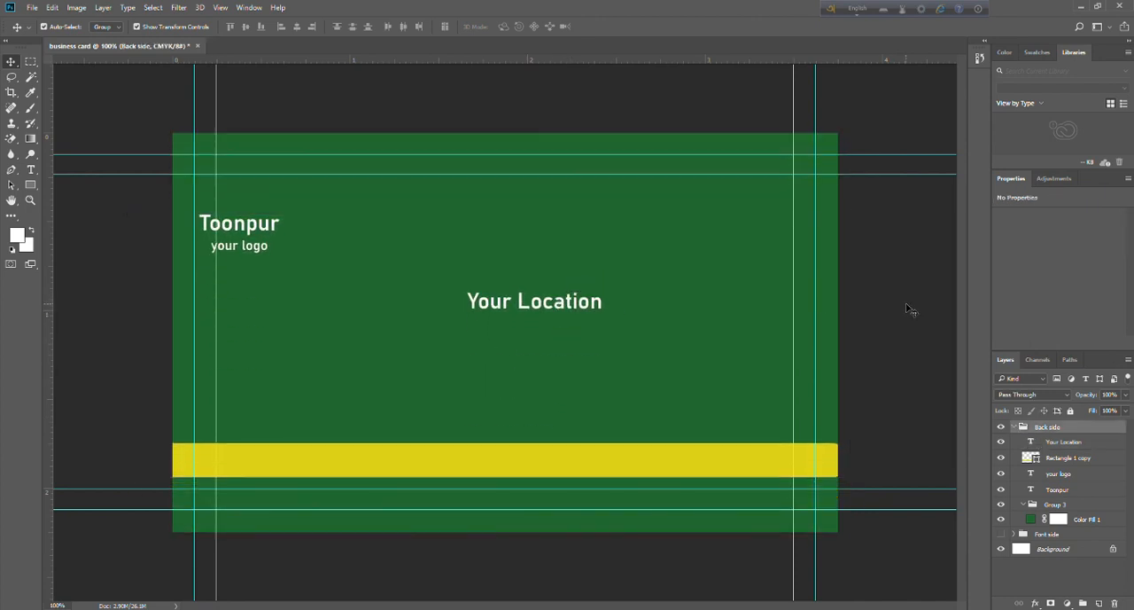
{"action": "left_click", "coordinate": [910, 309]}
{"action": "left_click", "coordinate": [1054, 441]}
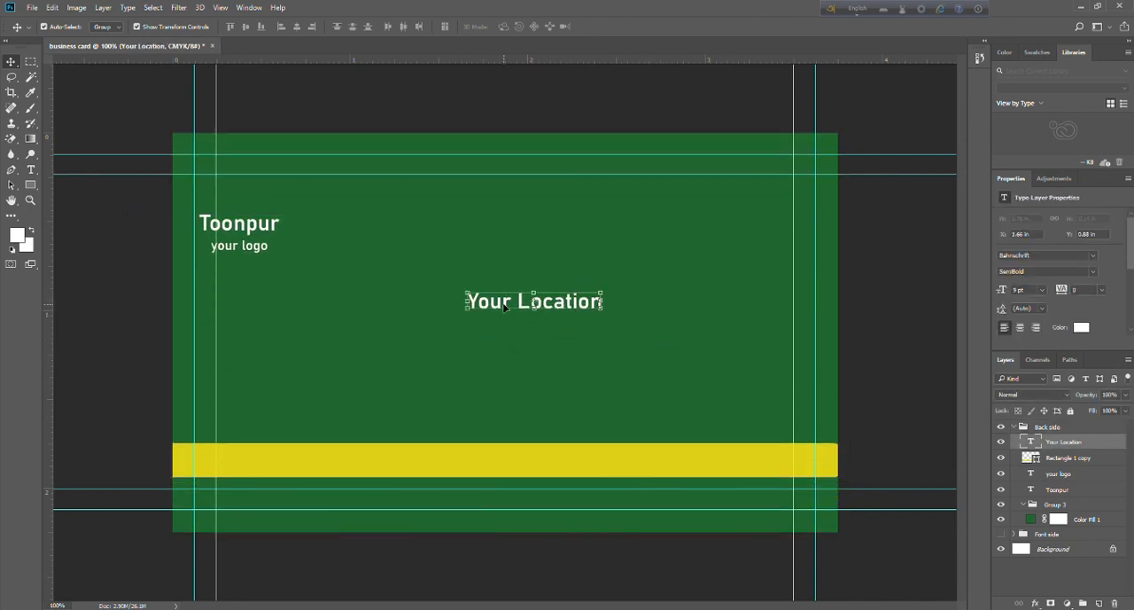
{"action": "left_click", "coordinate": [503, 305]}
{"action": "left_click", "coordinate": [919, 393]}
{"action": "left_click", "coordinate": [1054, 441]}
{"action": "left_click", "coordinate": [550, 310]}
{"action": "left_click", "coordinate": [852, 315]}
{"action": "double_click", "coordinate": [1065, 441]}
{"action": "mouse_move", "coordinate": [568, 304]}
{"action": "left_mouse_down"}
{"action": "mouse_move", "coordinate": [558, 329]}
{"action": "mouse_move", "coordinate": [569, 304]}
{"action": "left_mouse_up"}
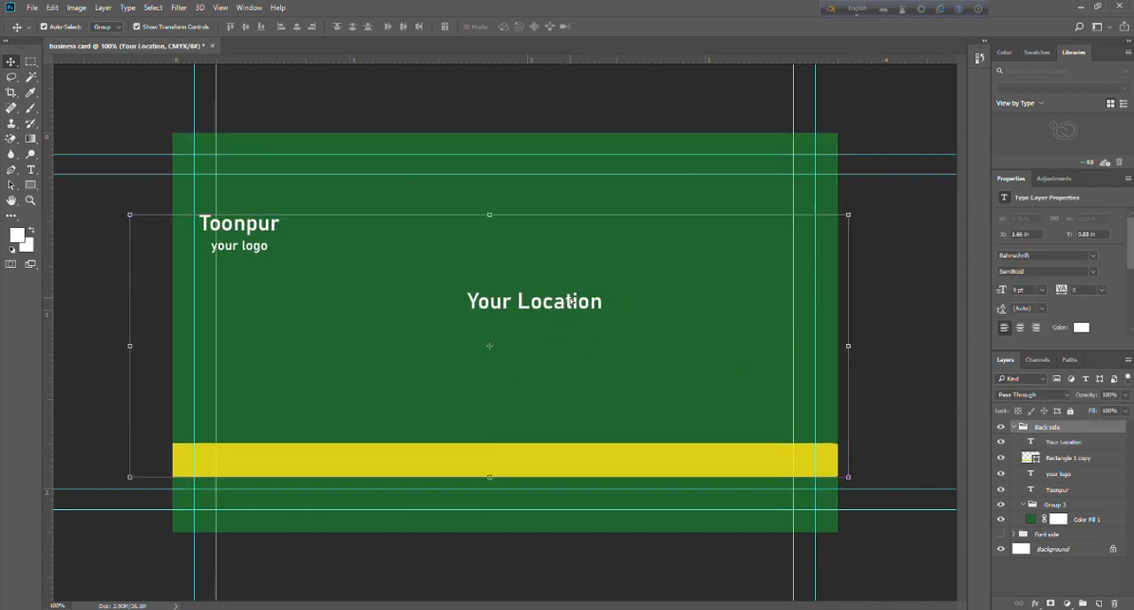
{"action": "left_click", "coordinate": [922, 317]}
{"action": "left_click", "coordinate": [524, 314]}
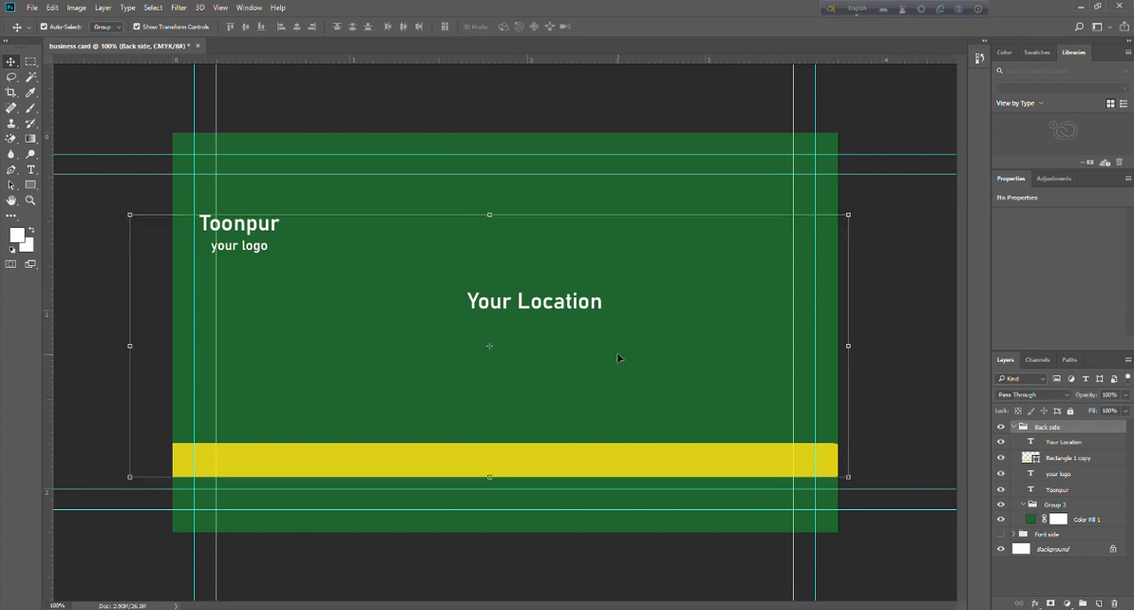
{"action": "left_click", "coordinate": [81, 156]}
{"action": "left_click", "coordinate": [493, 306]}
Move the "Your Location" text down onto the middle of the yellow band and apply the transformation.
{"action": "left_click", "coordinate": [1063, 441]}
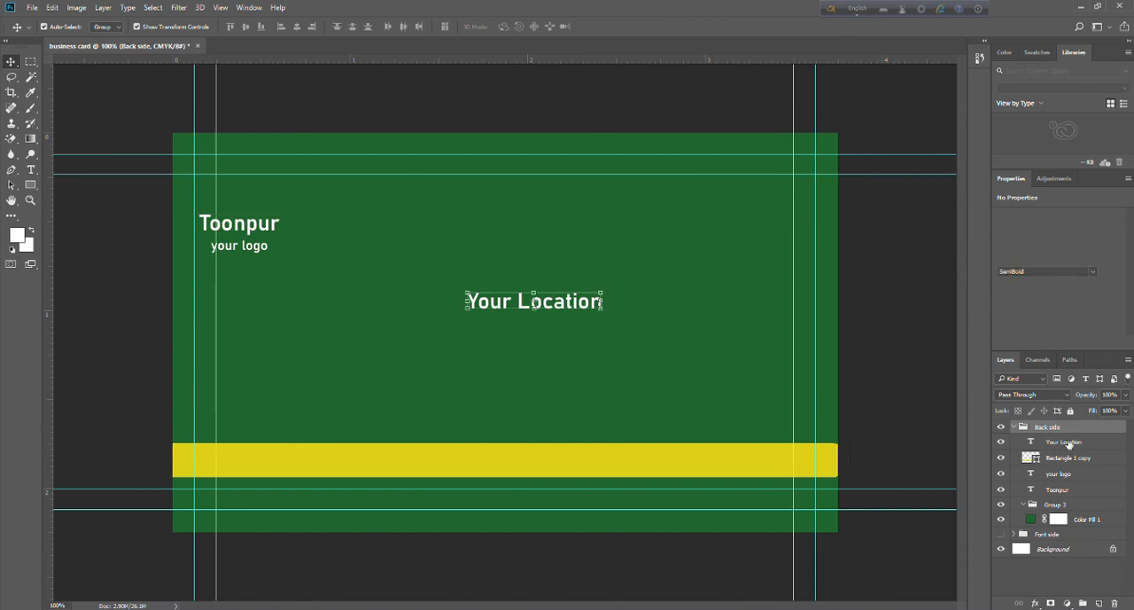
{"action": "left_click_drag", "start_coordinate": [545, 312], "coordinate": [547, 457]}
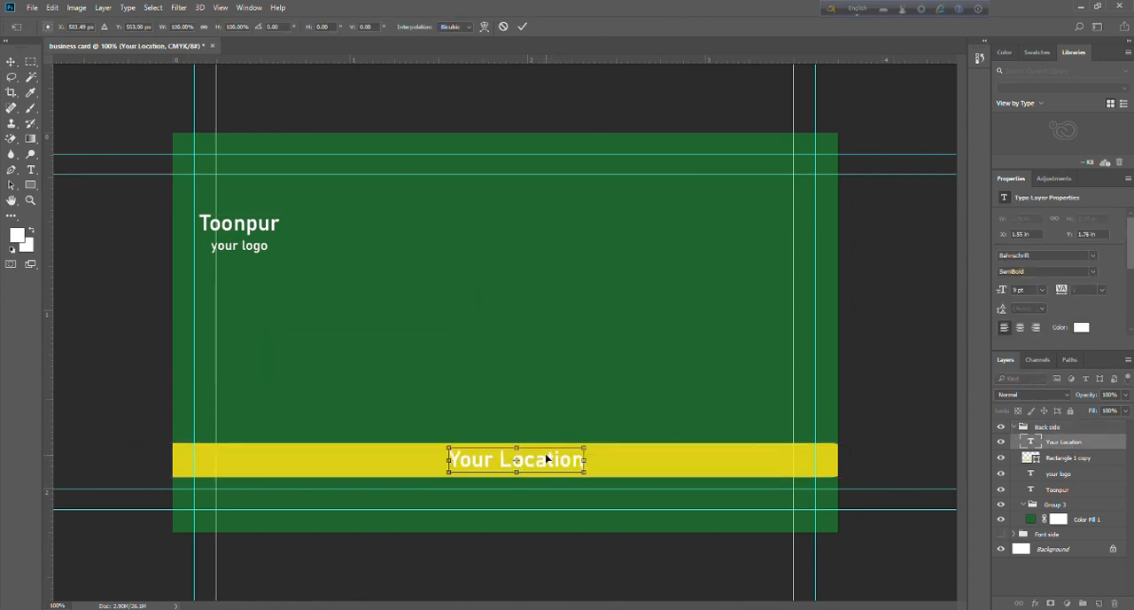
{"action": "key", "text": "v"}
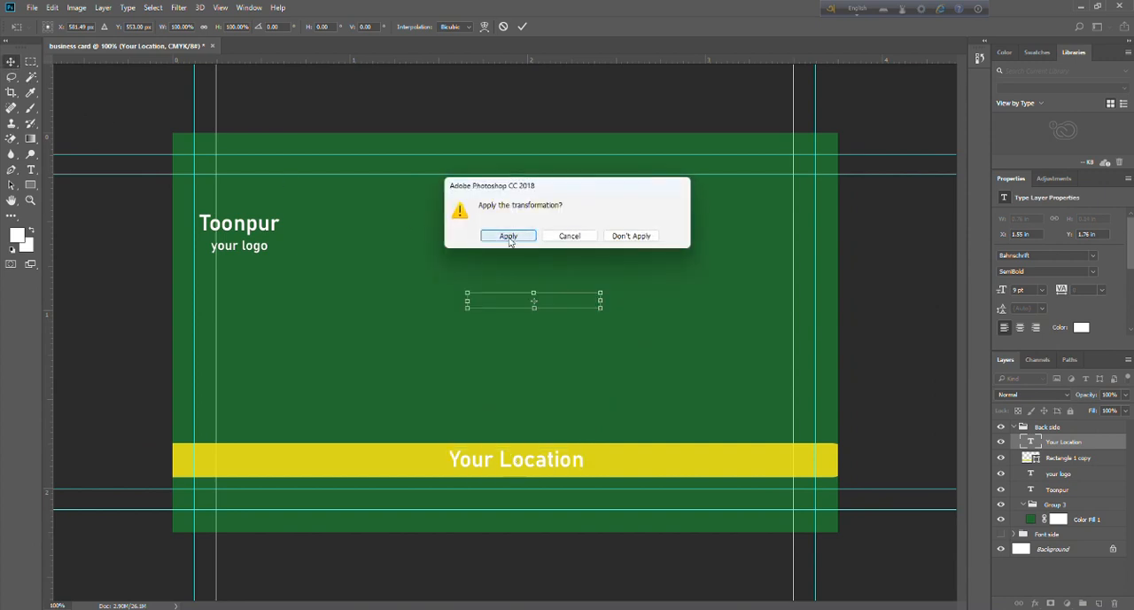
{"action": "left_click", "coordinate": [503, 238]}
{"action": "left_click_drag", "start_coordinate": [444, 107], "coordinate": [570, 588]}
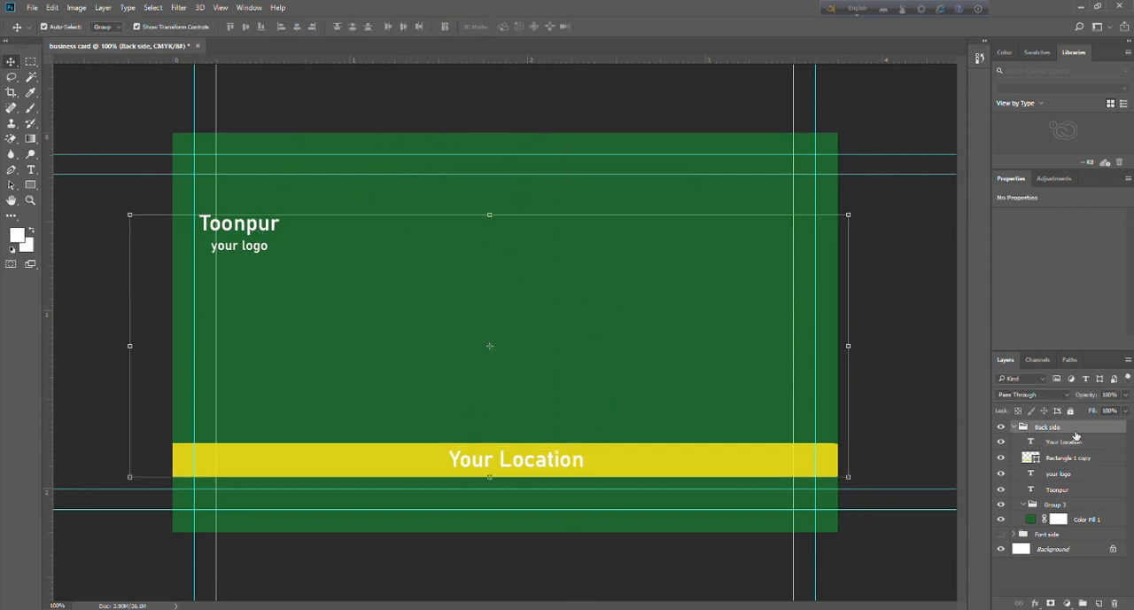
Group the "your logo" and "Toonpur" text layers of the back side together.
{"action": "left_click", "coordinate": [1071, 477]}
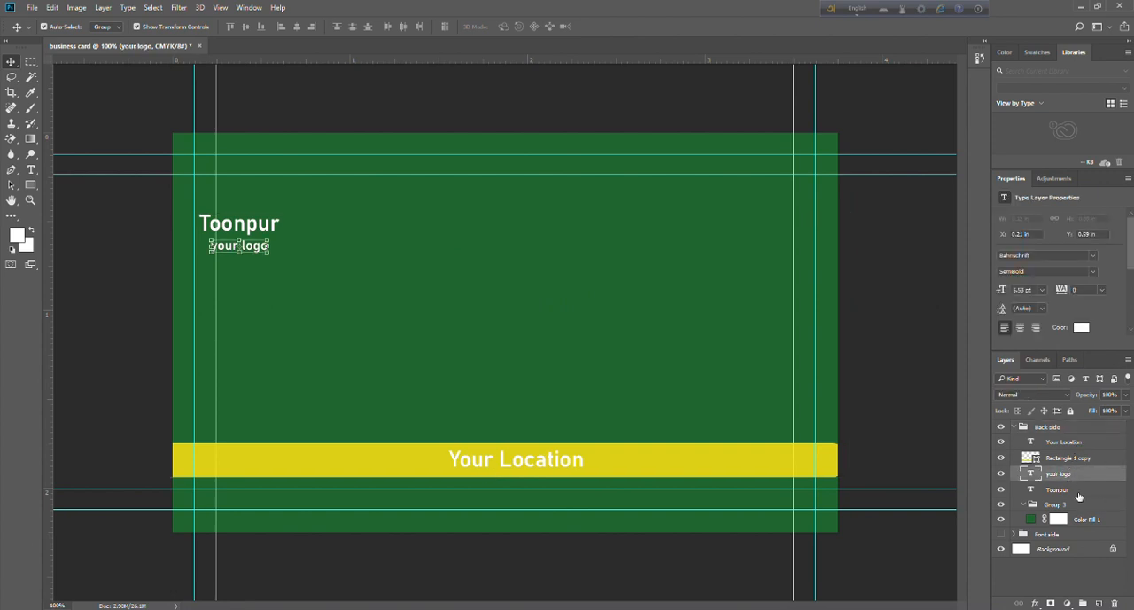
{"action": "left_click", "coordinate": [1064, 490], "text": "shift"}
{"action": "key", "text": "ctrl+g"}
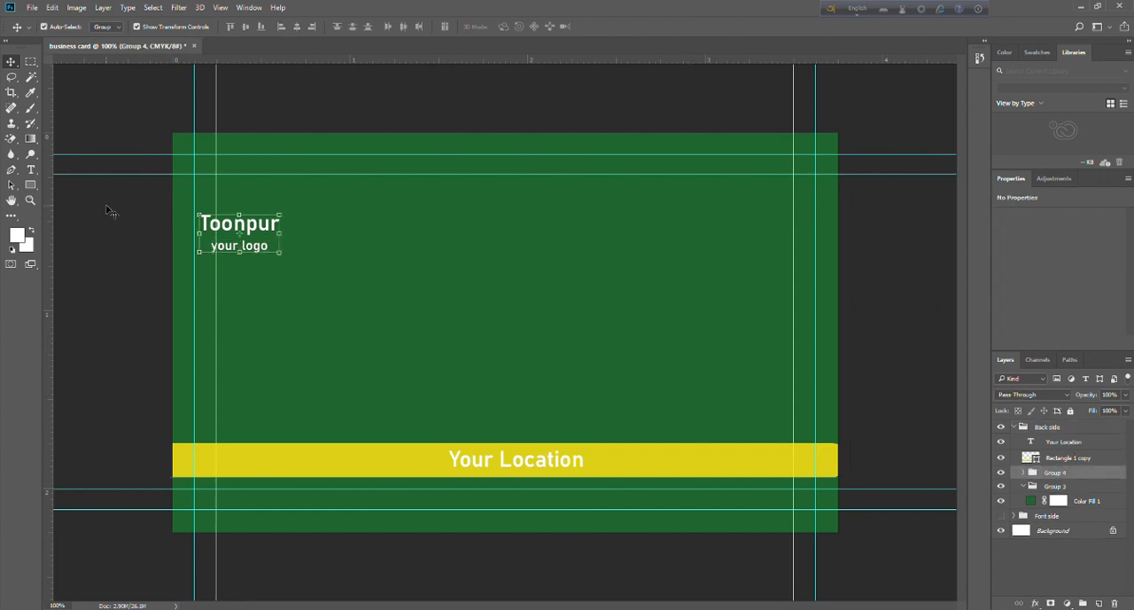
Scale the grouped logo texts to about 231% and centre them on the card above the yellow band.
{"action": "key", "text": "ctrl+t"}
{"action": "left_click_drag", "start_coordinate": [255, 235], "coordinate": [633, 381]}
{"action": "left_click_drag", "start_coordinate": [607, 294], "coordinate": [559, 280]}
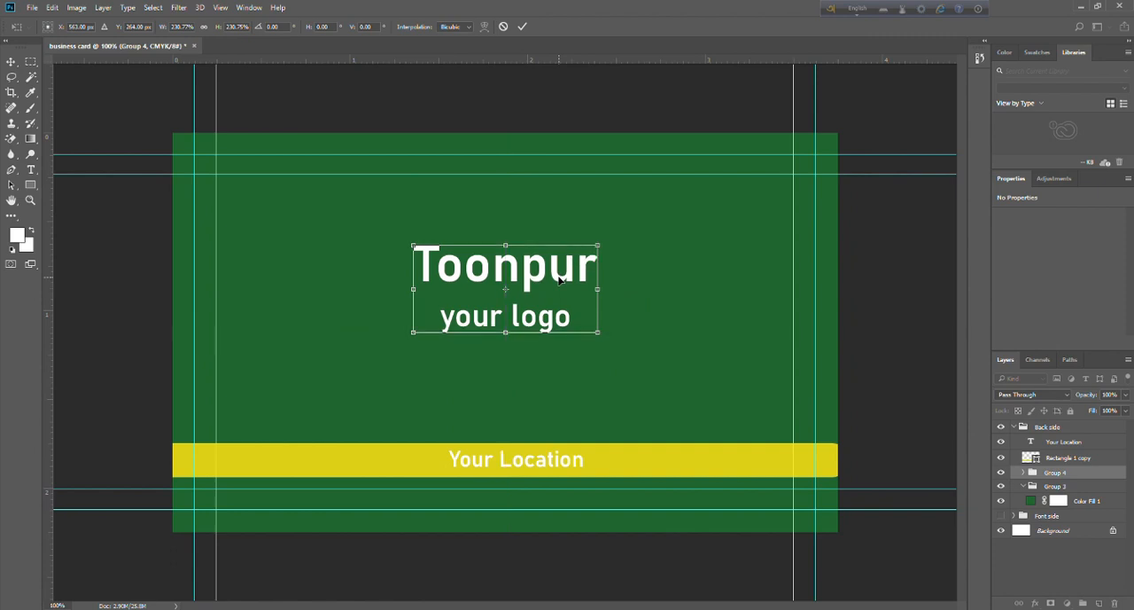
{"action": "left_click", "coordinate": [16, 60]}
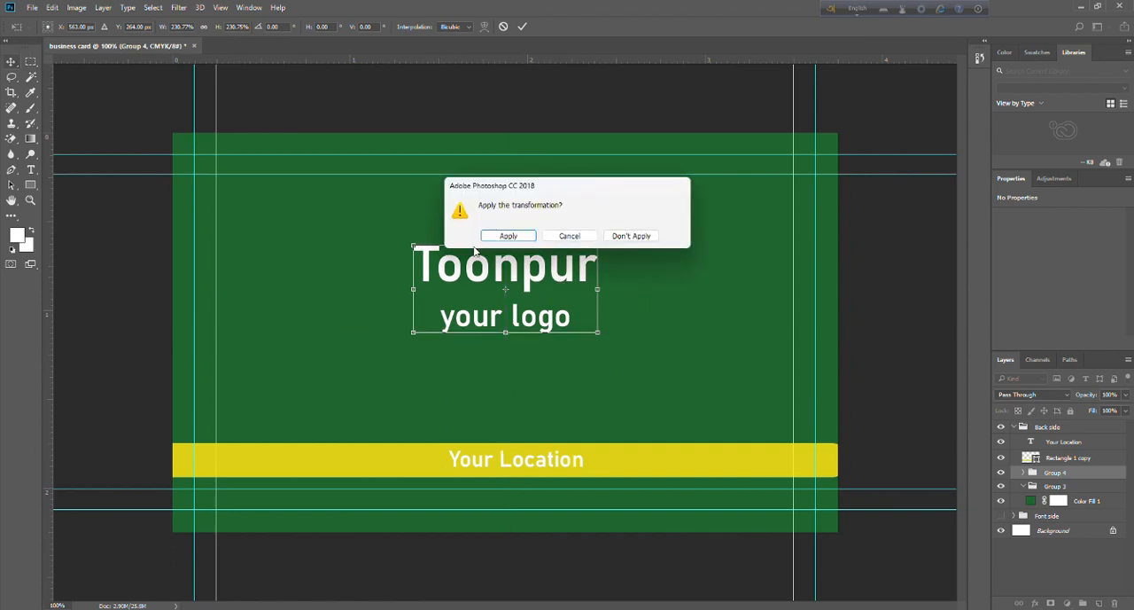
{"action": "left_click", "coordinate": [477, 245]}
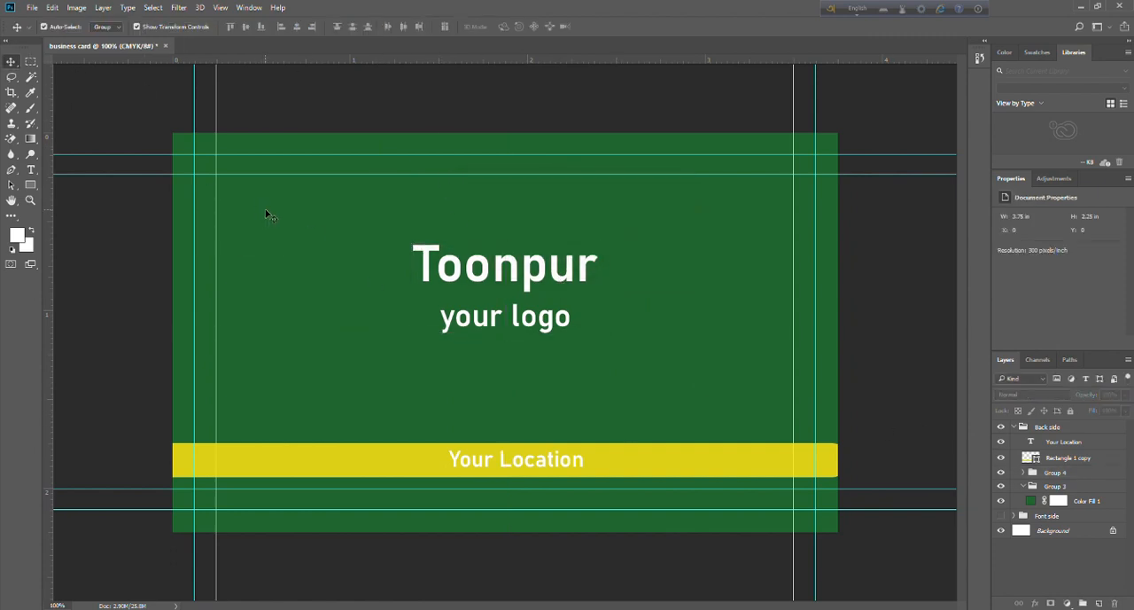
{"action": "left_click_drag", "start_coordinate": [429, 108], "coordinate": [541, 554]}
{"action": "left_click", "coordinate": [323, 97]}
Collapse and hide the Back side group, then show the Font side group and expand it.
{"action": "left_click", "coordinate": [1015, 426]}
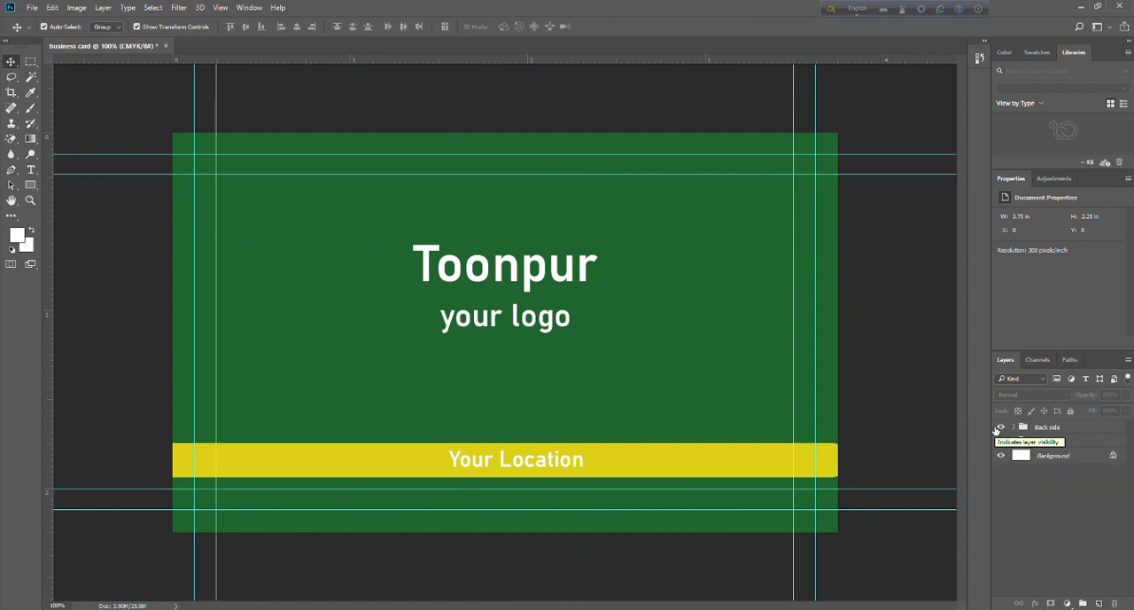
{"action": "left_click", "coordinate": [1000, 428]}
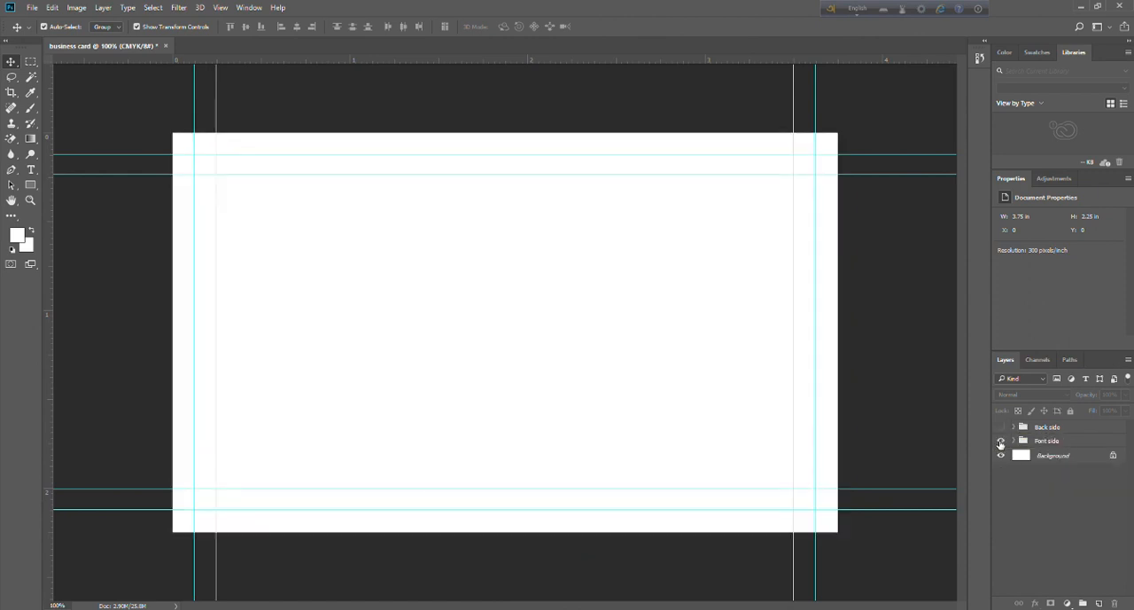
{"action": "left_click", "coordinate": [1000, 440]}
{"action": "left_click", "coordinate": [1014, 440]}
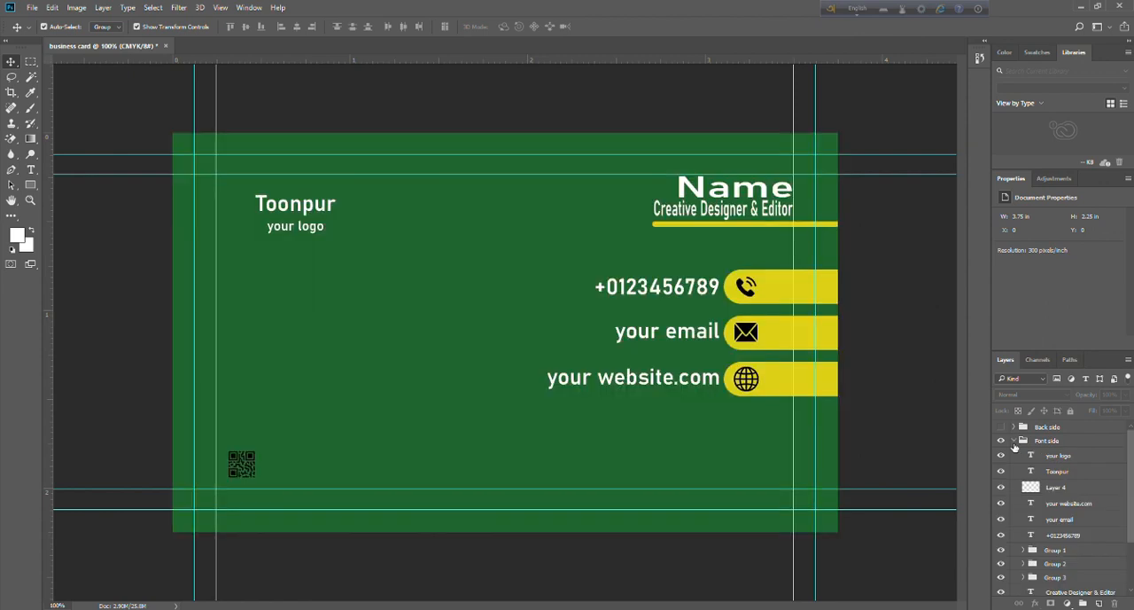
Compare the card's front and back by toggling both groups' visibility, ending with only the Font side shown and its group collapsed.
{"action": "left_click", "coordinate": [1001, 440]}
{"action": "left_click", "coordinate": [1001, 441]}
{"action": "left_click", "coordinate": [1001, 440]}
{"action": "left_click", "coordinate": [1012, 443]}
{"action": "left_click", "coordinate": [1013, 440]}
{"action": "left_click", "coordinate": [1001, 440]}
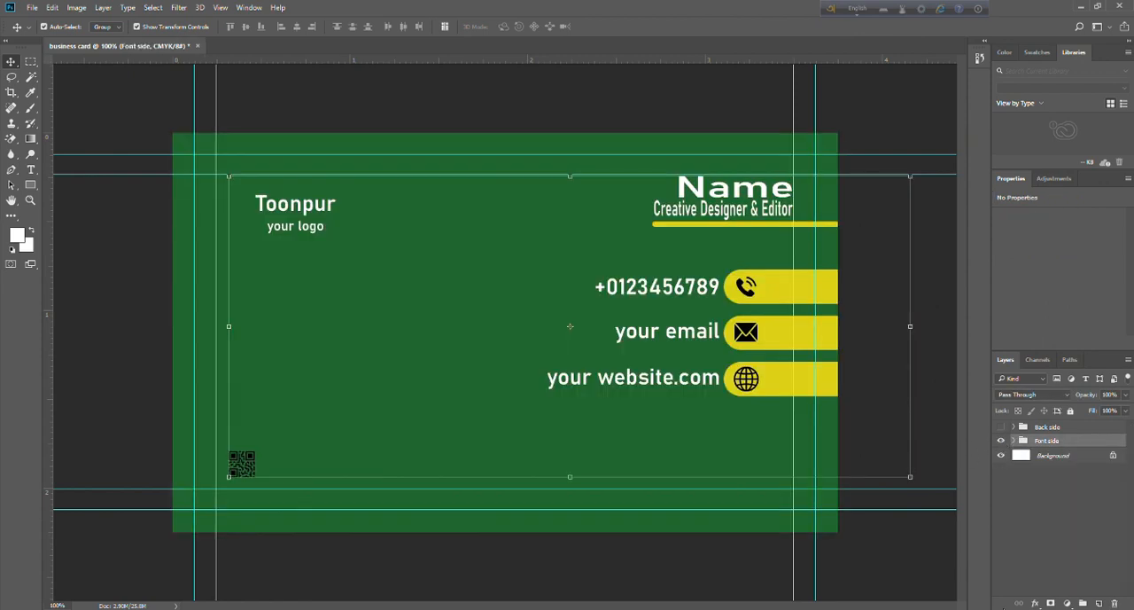
{"action": "left_click", "coordinate": [1030, 524]}
{"action": "left_click", "coordinate": [1001, 441]}
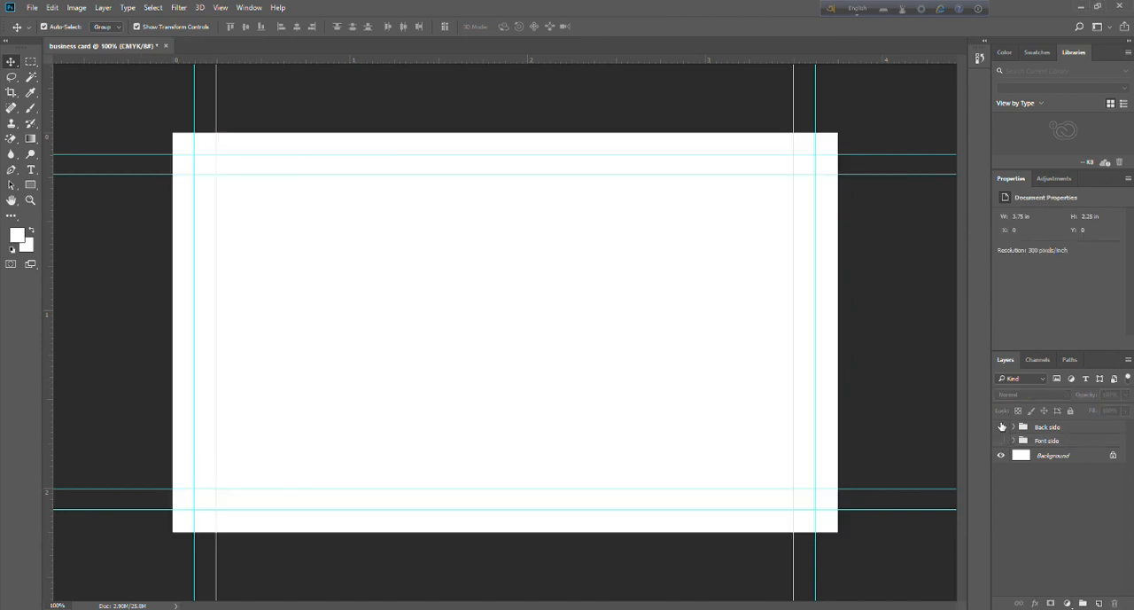
{"action": "left_click", "coordinate": [1001, 427]}
{"action": "left_click", "coordinate": [1001, 426]}
{"action": "left_click", "coordinate": [1001, 441]}
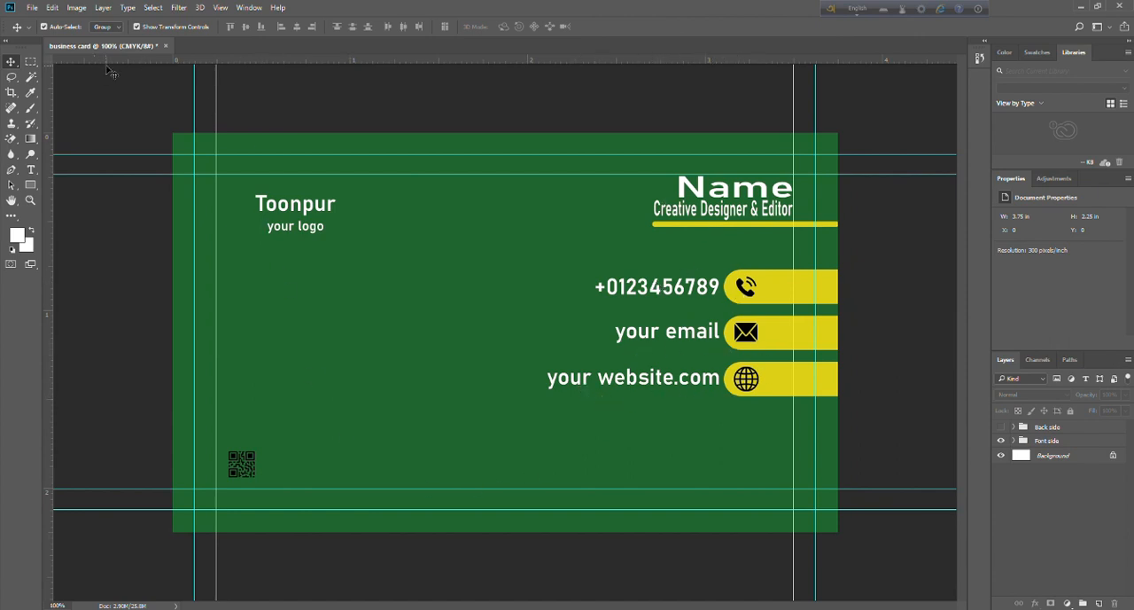
Start opening a file and browse to the "Business card mock up" folder on drive D.
{"action": "left_click", "coordinate": [32, 7]}
{"action": "left_click", "coordinate": [98, 76]}
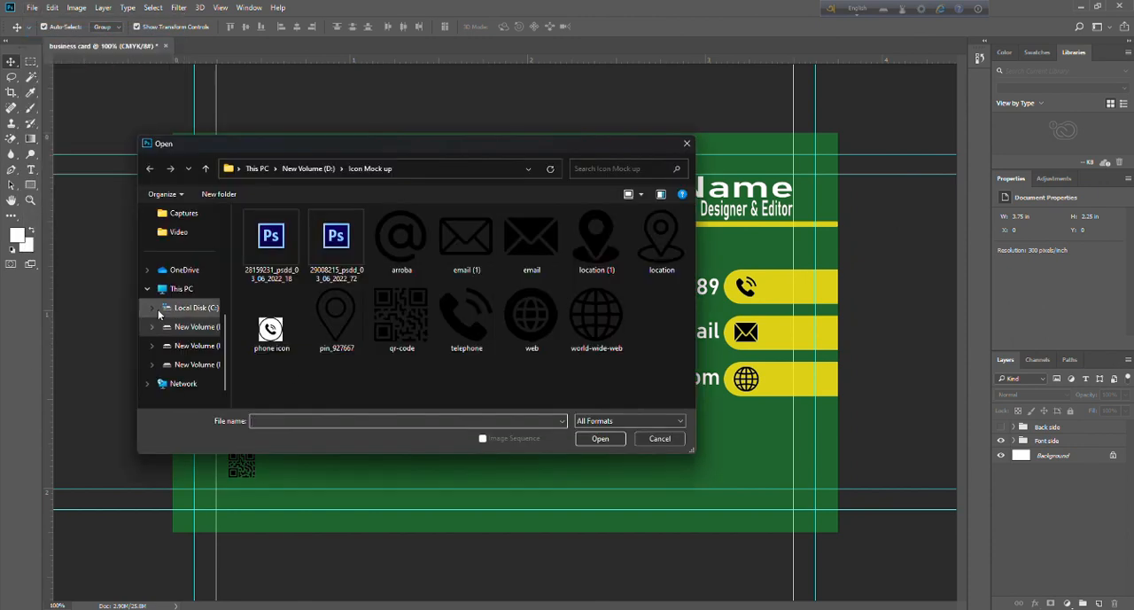
{"action": "left_click", "coordinate": [191, 326]}
{"action": "scroll", "coordinate": [310, 301], "scroll_direction": "up", "scroll_amount": 2}
{"action": "double_click", "coordinate": [310, 325]}
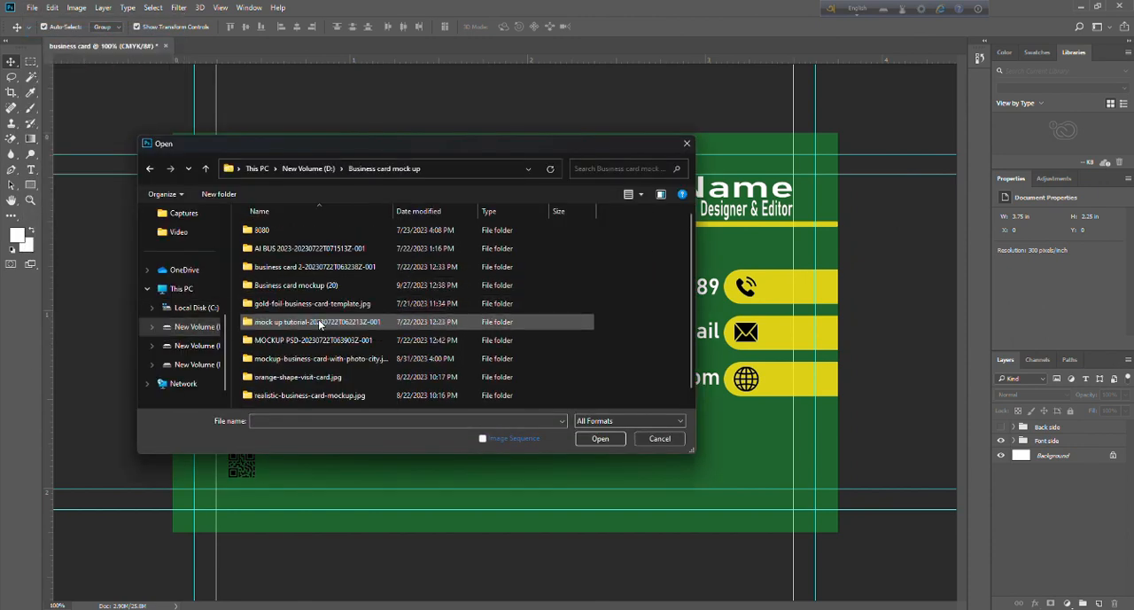
Look through the "Business card mockup (20)" and "gold-foil-business-card-template.jpg" folders for a suitable mockup file.
{"action": "double_click", "coordinate": [330, 287]}
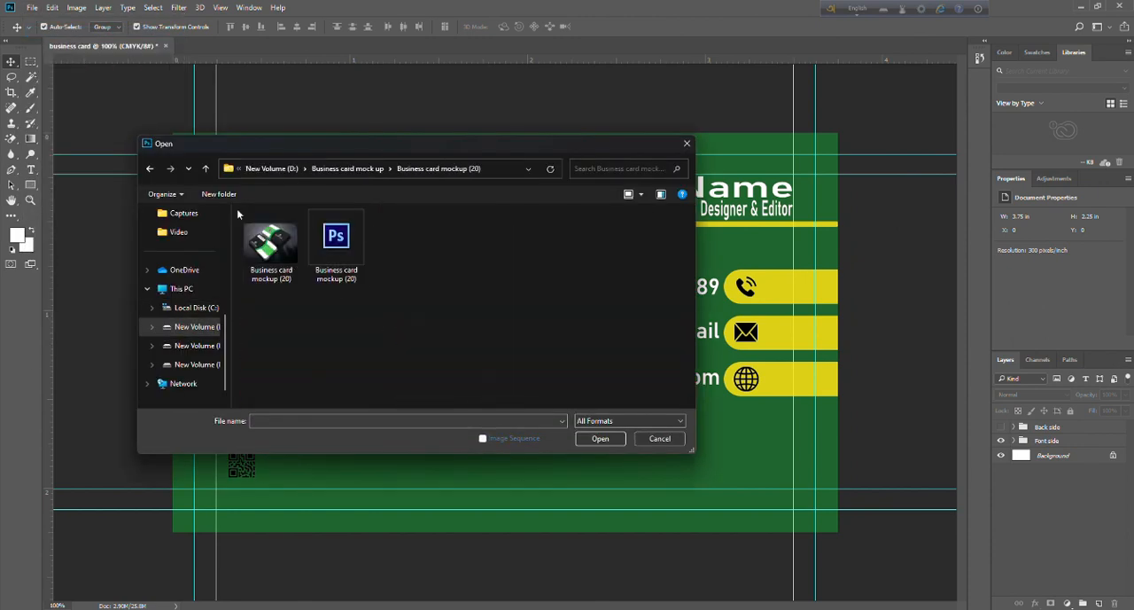
{"action": "left_click", "coordinate": [152, 170]}
{"action": "double_click", "coordinate": [308, 303]}
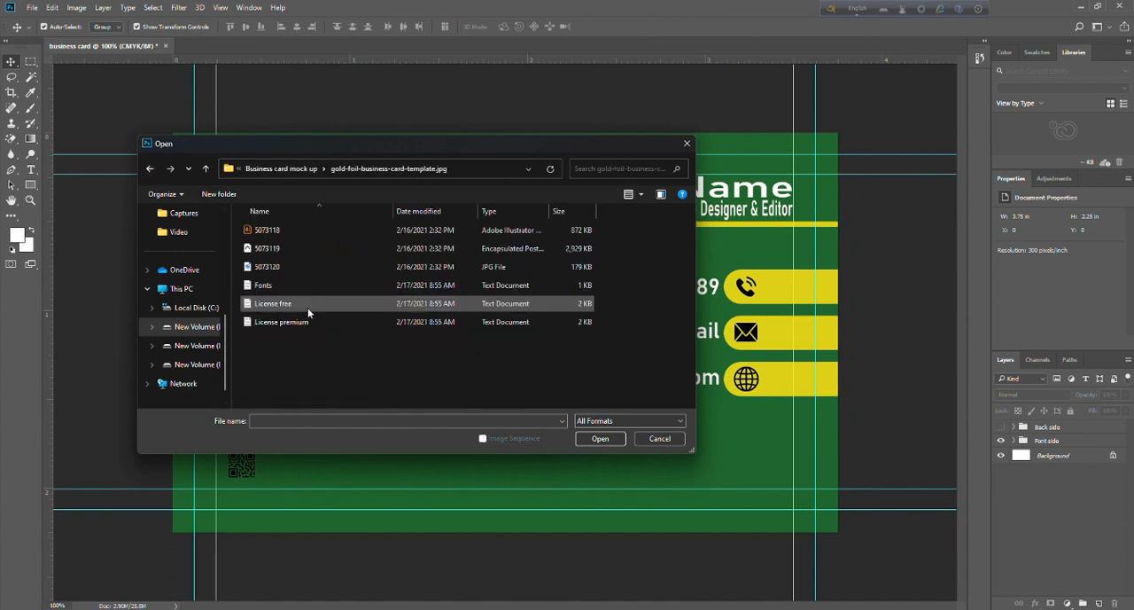
{"action": "left_click", "coordinate": [150, 169]}
Open the Mockup PSD from the "AI BUS 2023" folder and expand its Mockup layer group.
{"action": "double_click", "coordinate": [306, 249]}
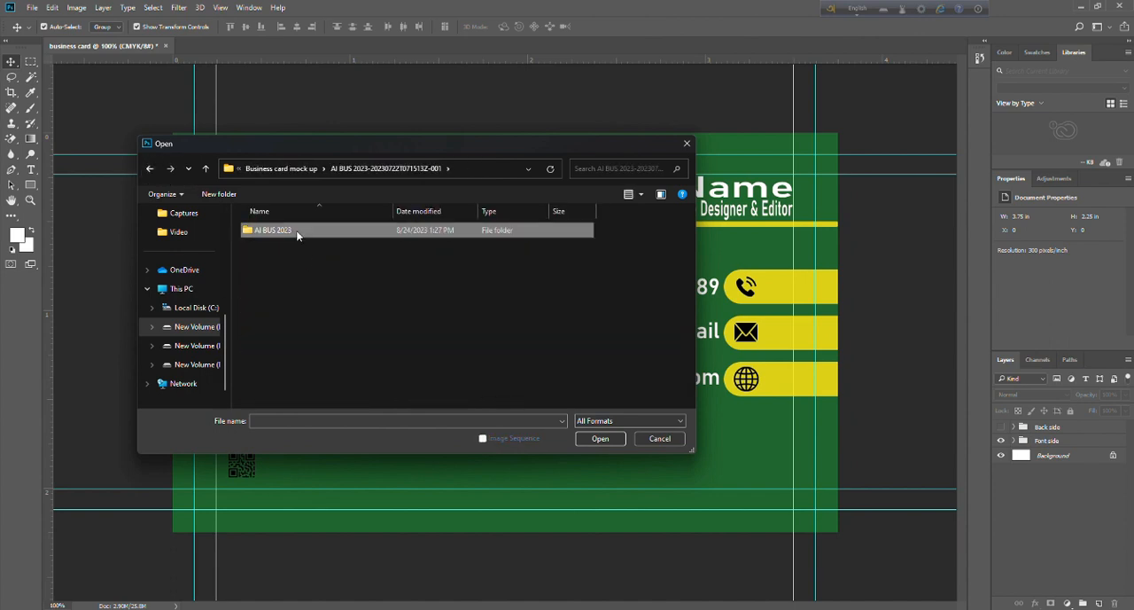
{"action": "double_click", "coordinate": [296, 232]}
{"action": "left_click", "coordinate": [338, 243]}
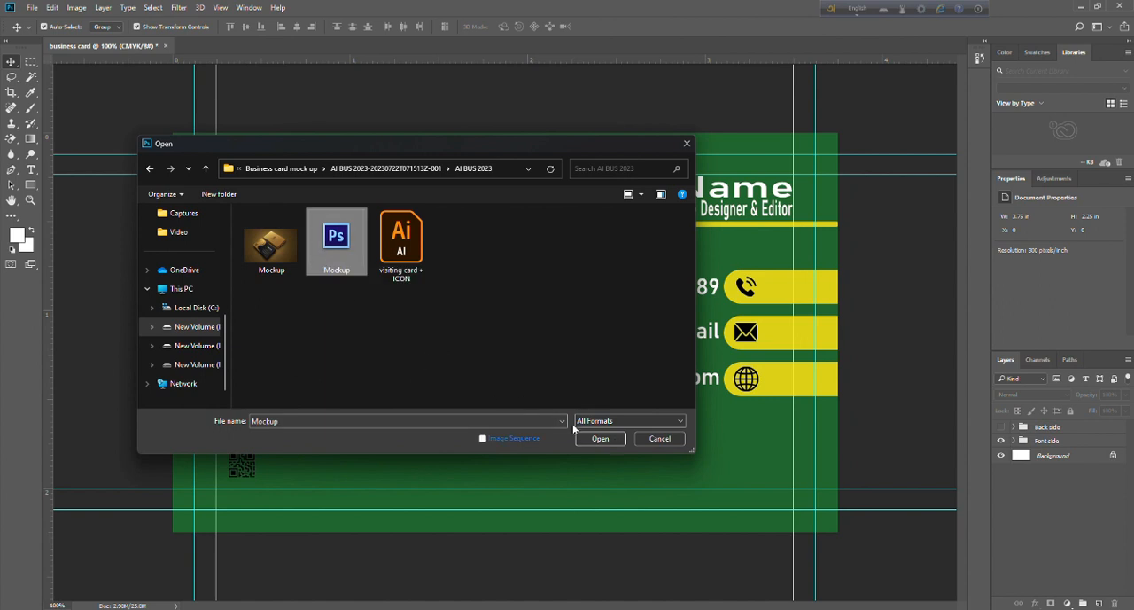
{"action": "left_click", "coordinate": [600, 438]}
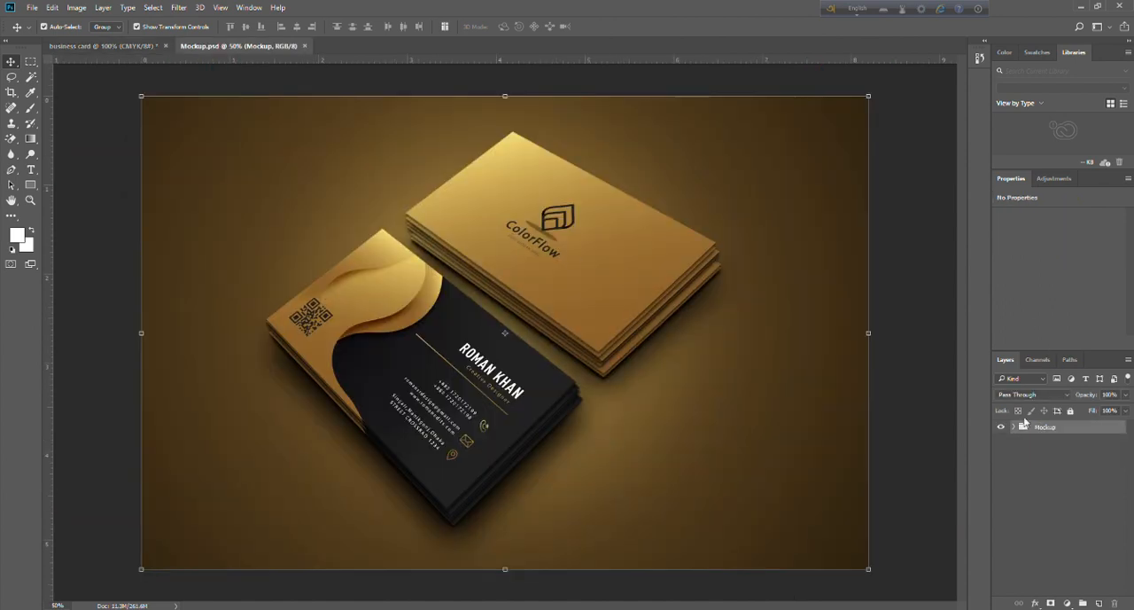
{"action": "left_click", "coordinate": [1016, 427]}
{"action": "key", "text": "ctrl+t"}
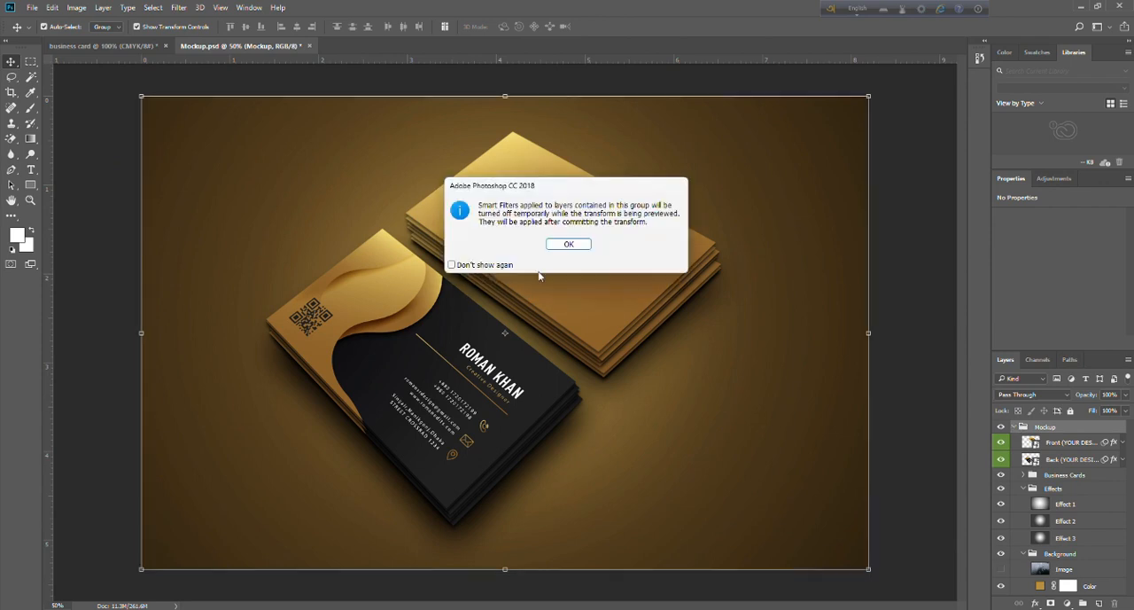
{"action": "left_click", "coordinate": [556, 249]}
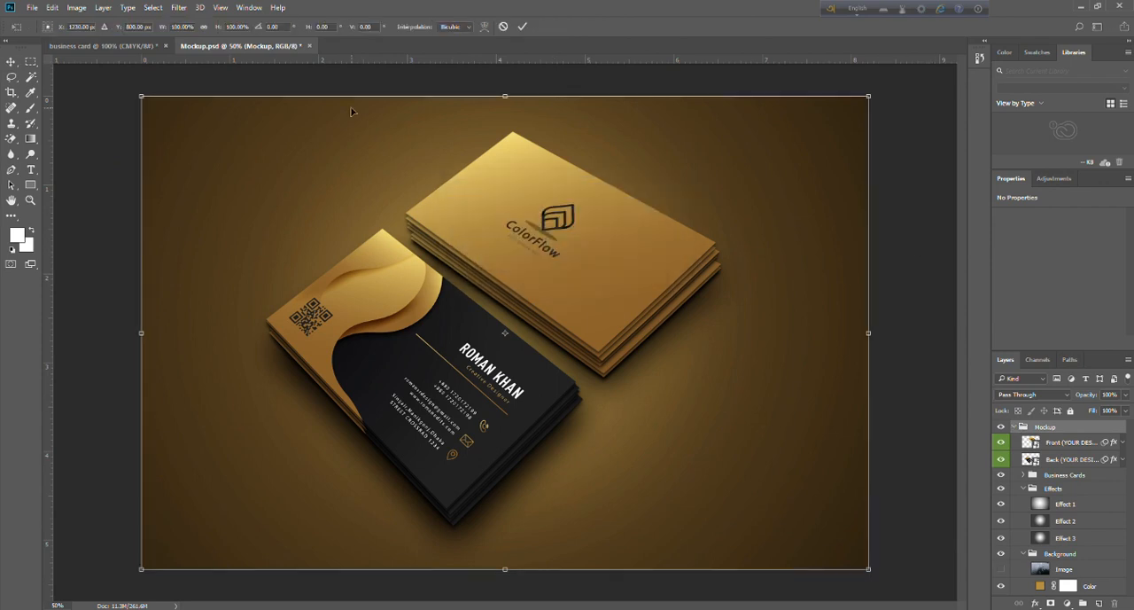
{"action": "left_click", "coordinate": [10, 61]}
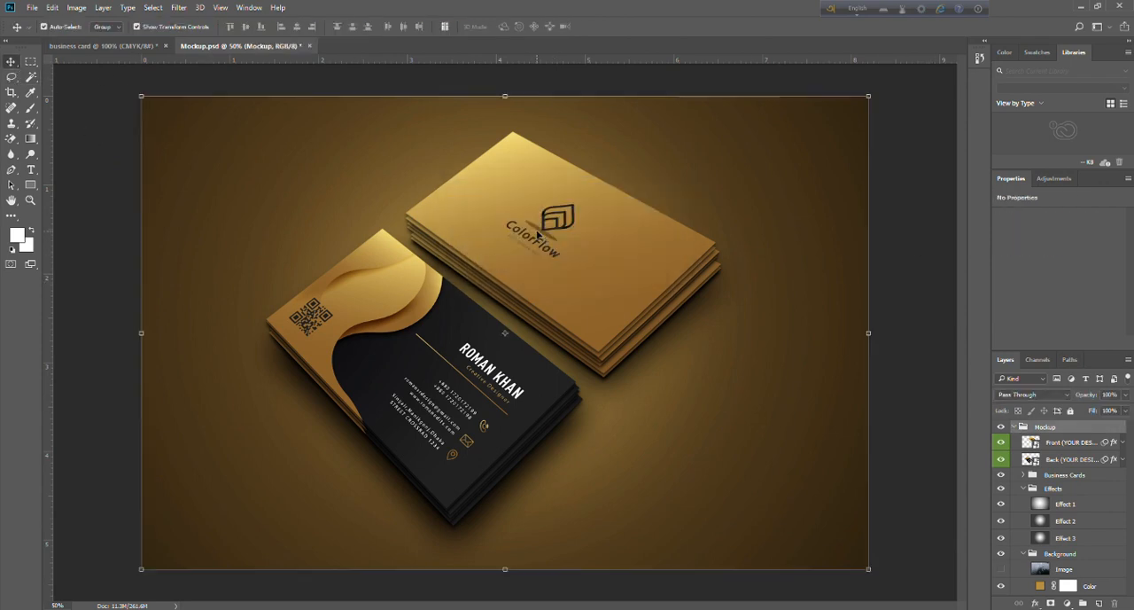
Open the contents of the "Front (YOUR DESIGN HERE)" smart object and dismiss the missing linked assets dialog.
{"action": "left_click", "coordinate": [1034, 445]}
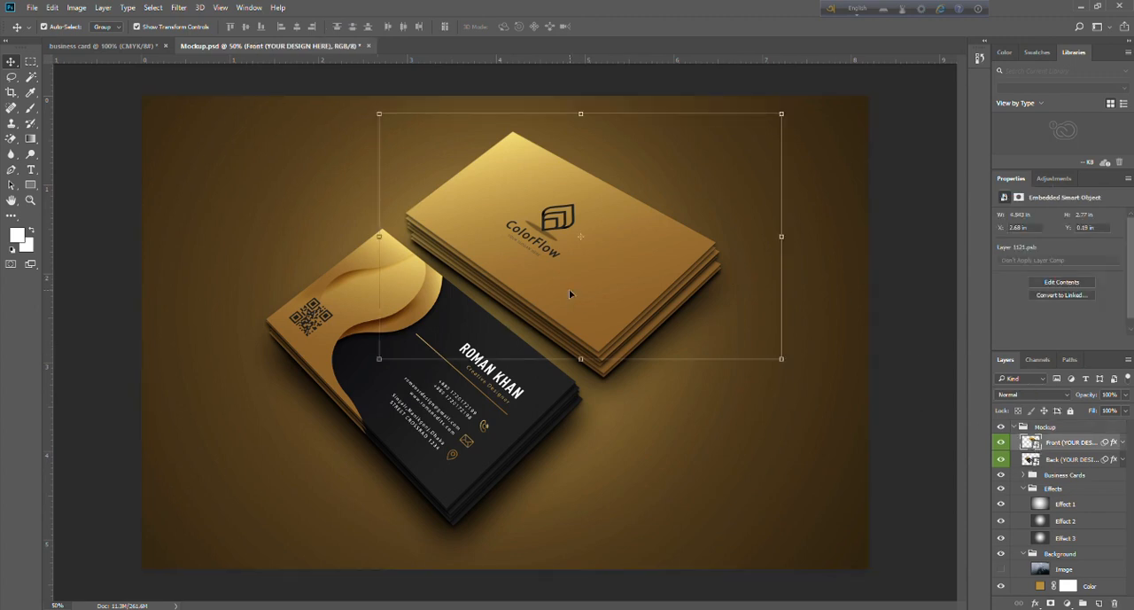
{"action": "double_click", "coordinate": [1032, 443]}
{"action": "left_click", "coordinate": [589, 254]}
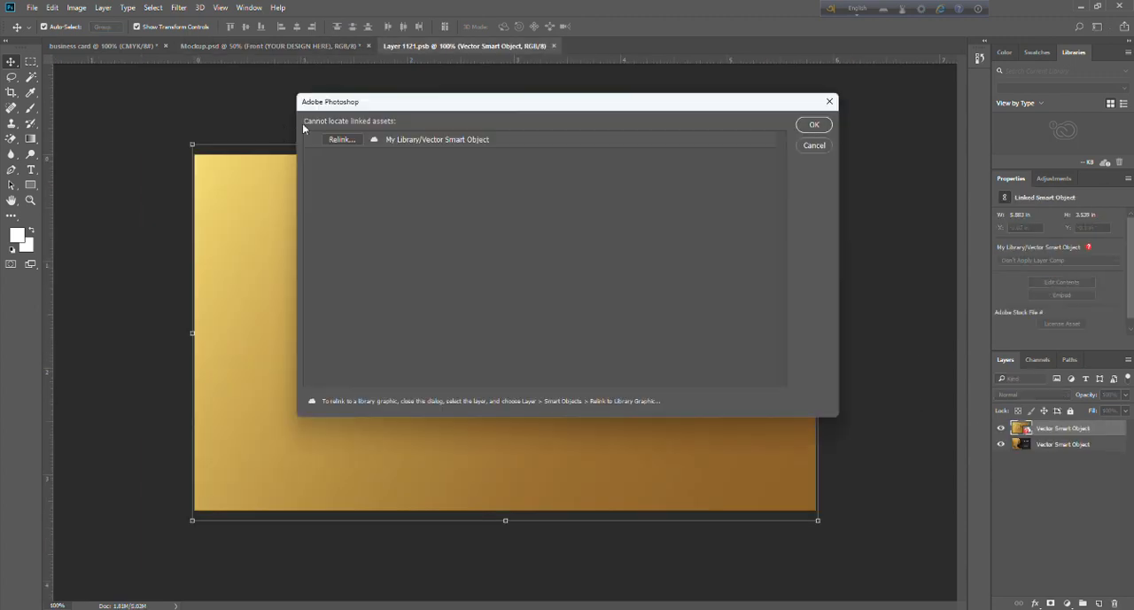
{"action": "left_click", "coordinate": [829, 101]}
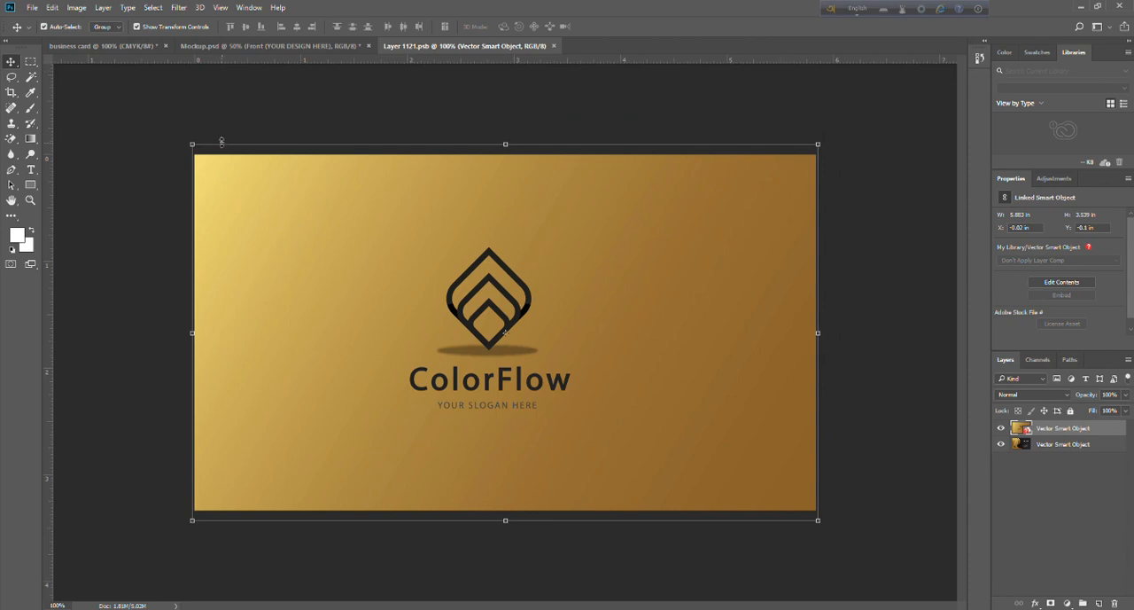
Switch back to the business card document, hide the Font side group and show the Back side group.
{"action": "left_click", "coordinate": [190, 45]}
{"action": "left_click", "coordinate": [142, 45]}
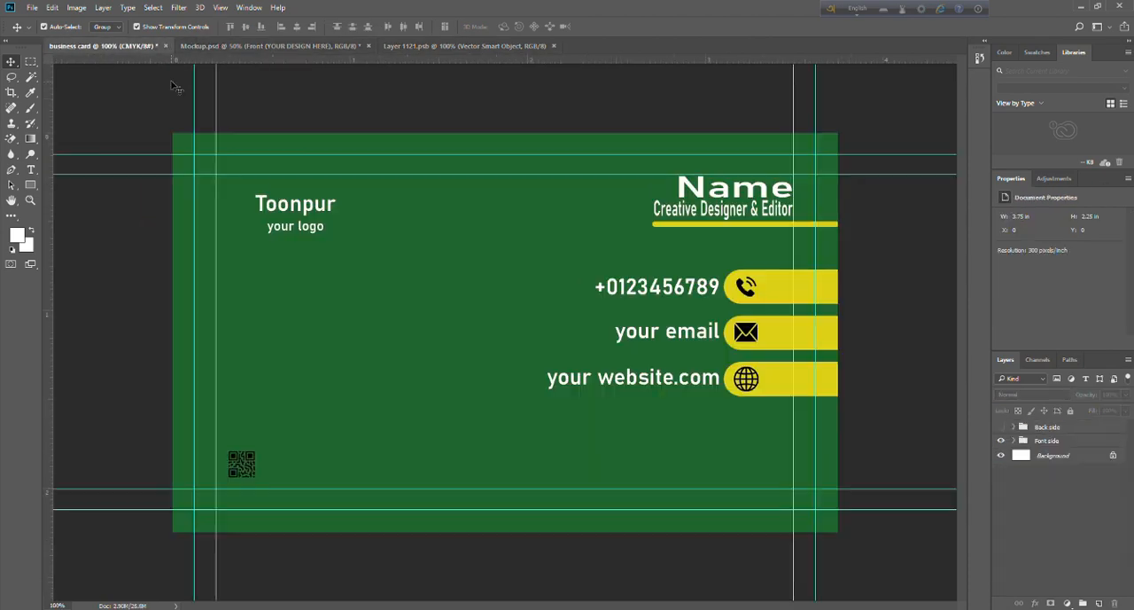
{"action": "left_click", "coordinate": [1002, 441]}
{"action": "left_click", "coordinate": [1001, 426]}
Copy the merged back side artwork within the outer guides using a rectangular selection, and return to the Layer 1121.psb document.
{"action": "key", "text": "m"}
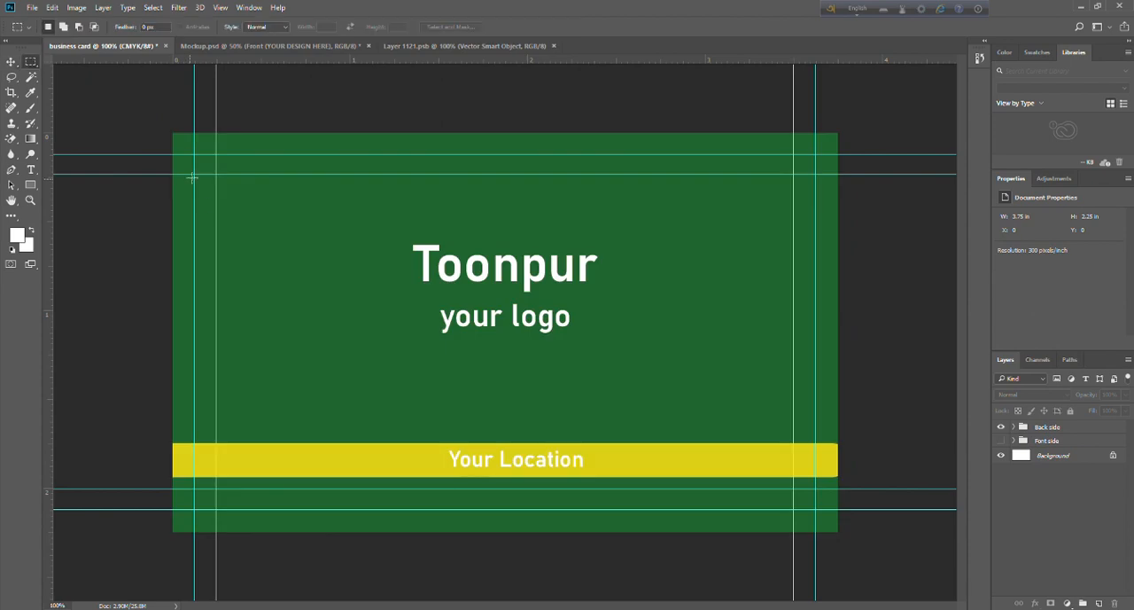
{"action": "left_click_drag", "start_coordinate": [195, 154], "coordinate": [815, 509]}
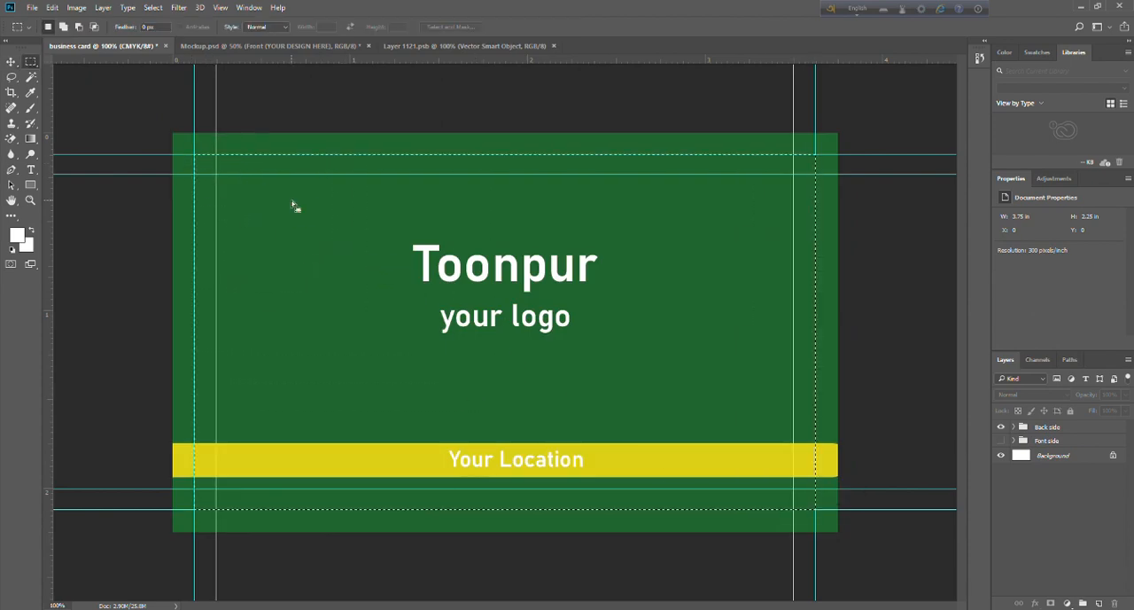
{"action": "left_click", "coordinate": [76, 7]}
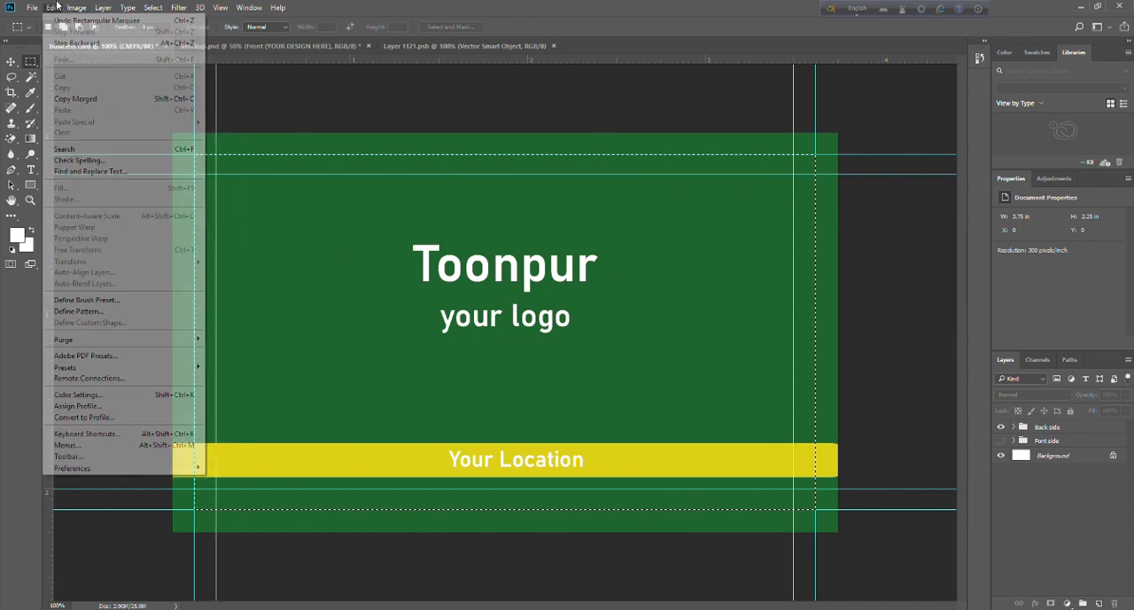
{"action": "left_click", "coordinate": [93, 98]}
{"action": "left_click", "coordinate": [450, 47]}
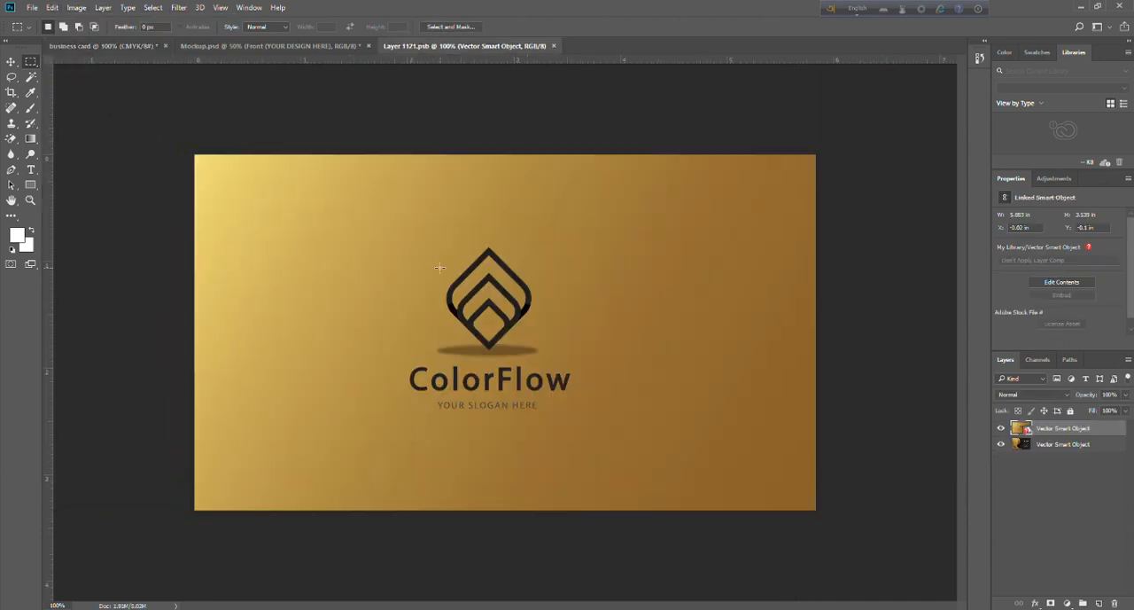
Paste the copied back side artwork into the Layer 1121.psb document, save it, and return to Mockup.psd.
{"action": "key", "text": "v"}
{"action": "key", "text": "ctrl+v"}
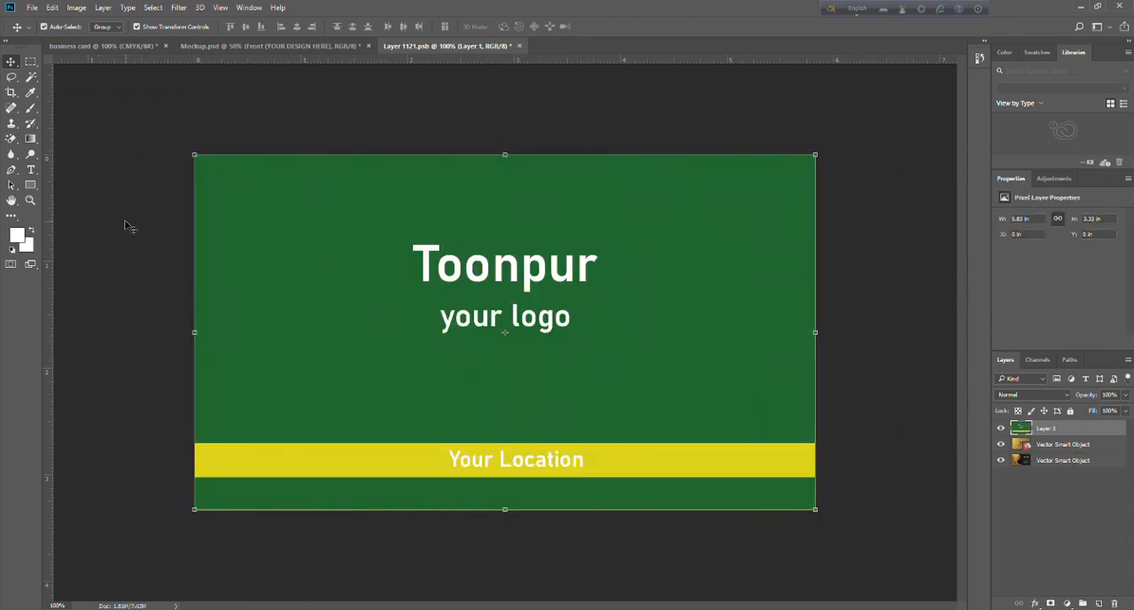
{"action": "key", "text": "ctrl+s"}
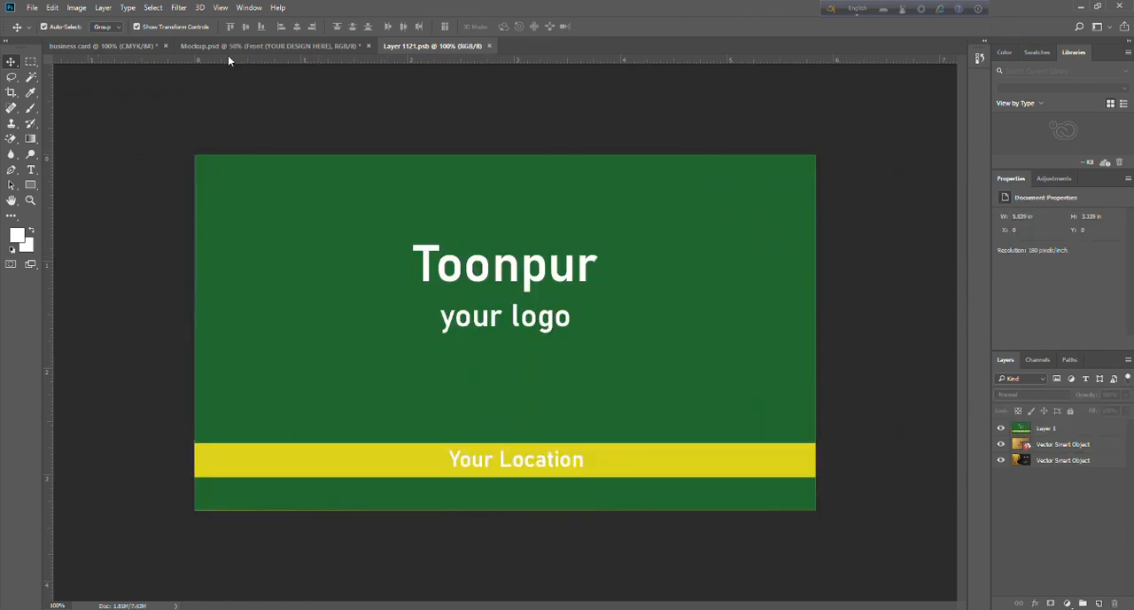
{"action": "left_click", "coordinate": [228, 48]}
{"action": "left_click", "coordinate": [96, 189]}
{"action": "left_click", "coordinate": [434, 345]}
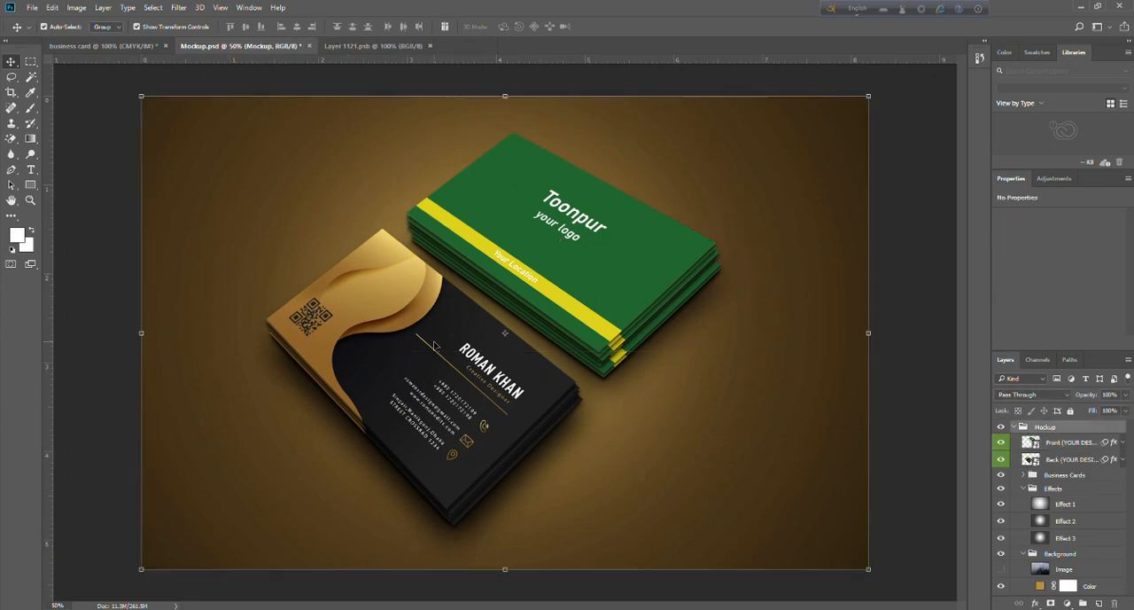
Open the contents of the "Back (YOUR DESIGN HERE)" smart object, and in the business card document show the Font side group and hide the Back side group.
{"action": "double_click", "coordinate": [1030, 459]}
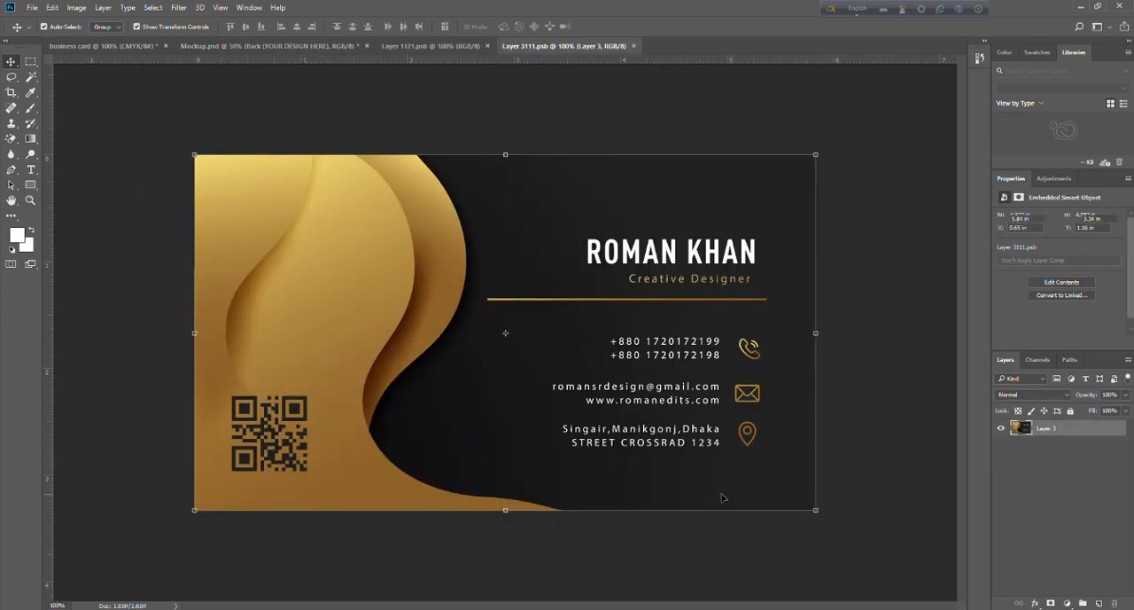
{"action": "left_click", "coordinate": [73, 46]}
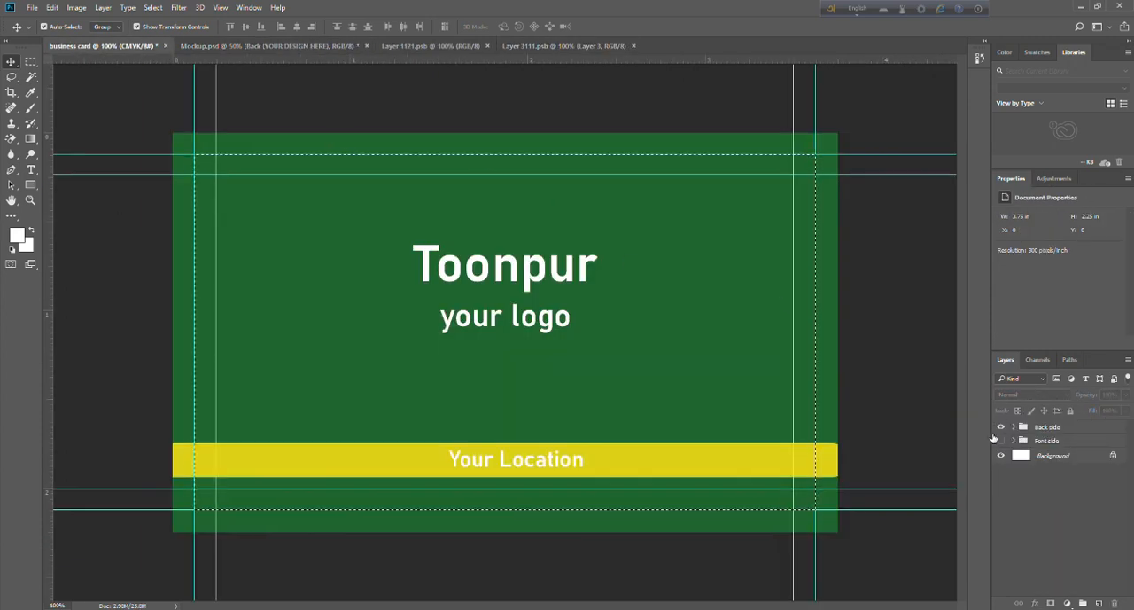
{"action": "left_click", "coordinate": [1001, 441]}
{"action": "left_click", "coordinate": [1002, 427]}
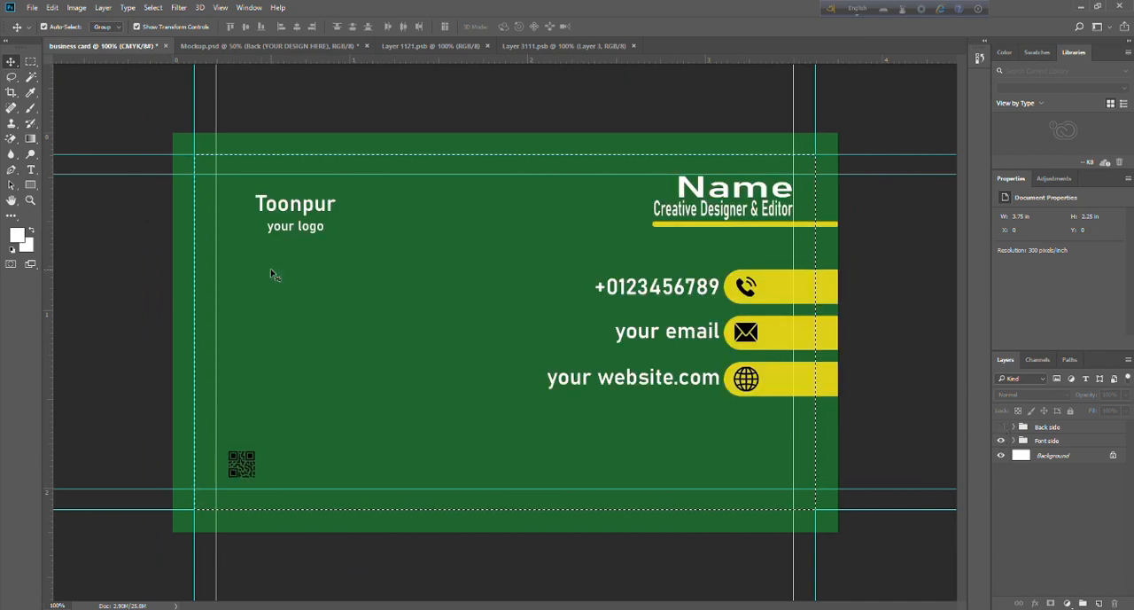
Copy the merged Font side artwork within the existing selection of the business card document.
{"action": "left_click", "coordinate": [76, 7]}
{"action": "mouse_move", "coordinate": [53, 8]}
{"action": "left_click", "coordinate": [75, 98]}
Paste the copied Font side artwork into the Layer 3111.psb document, save it, and return to Mockup.psd.
{"action": "left_click", "coordinate": [530, 46]}
{"action": "key", "text": "ctrl+v"}
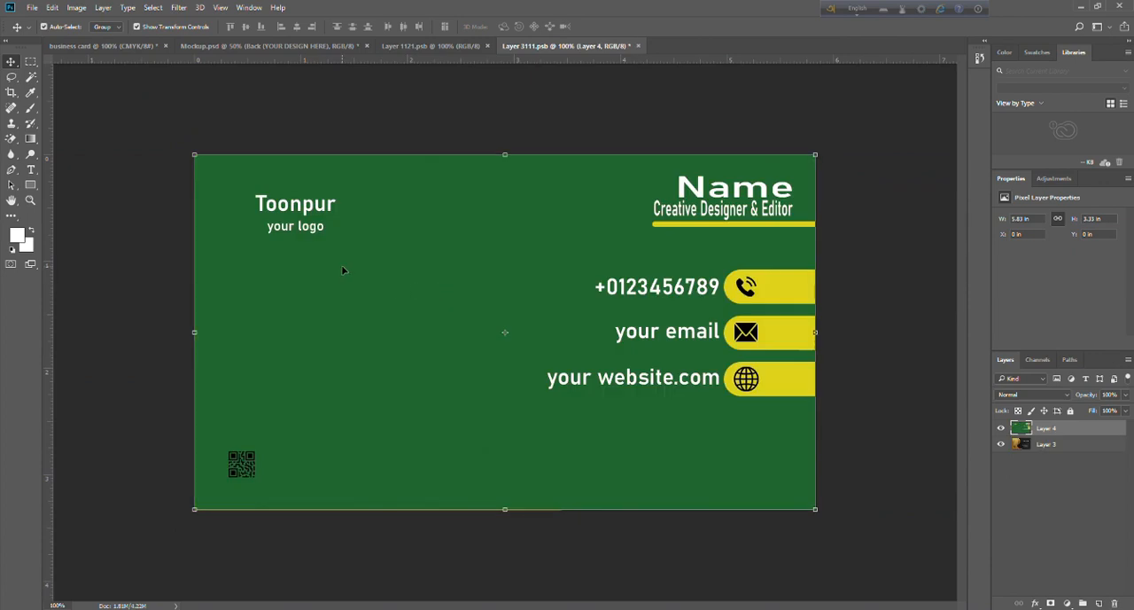
{"action": "key", "text": "ctrl+s"}
{"action": "left_click", "coordinate": [265, 45]}
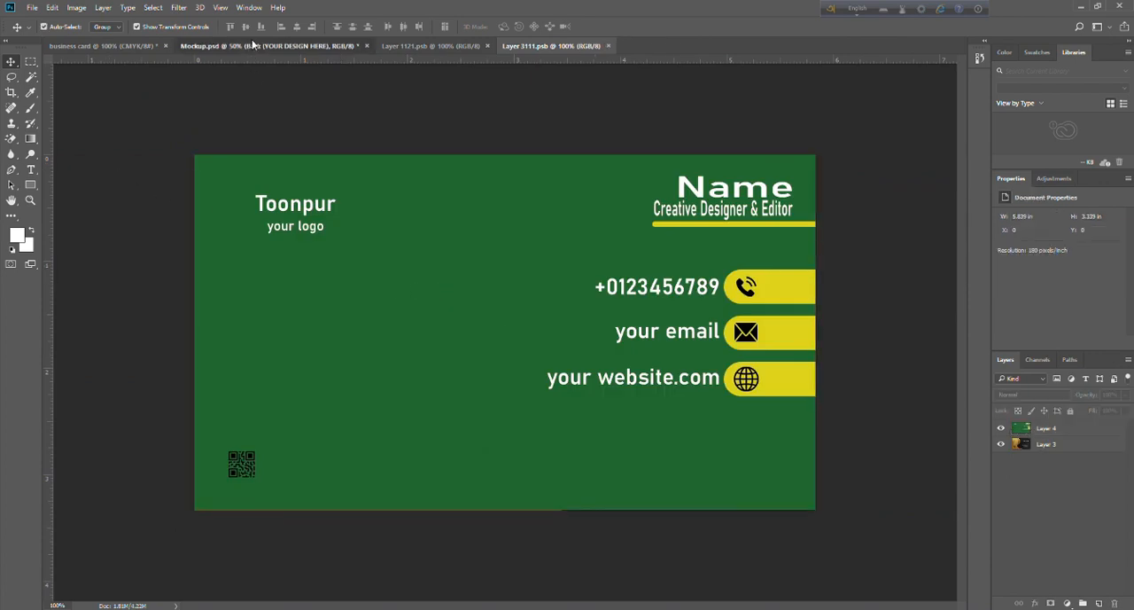
{"action": "left_click", "coordinate": [205, 220]}
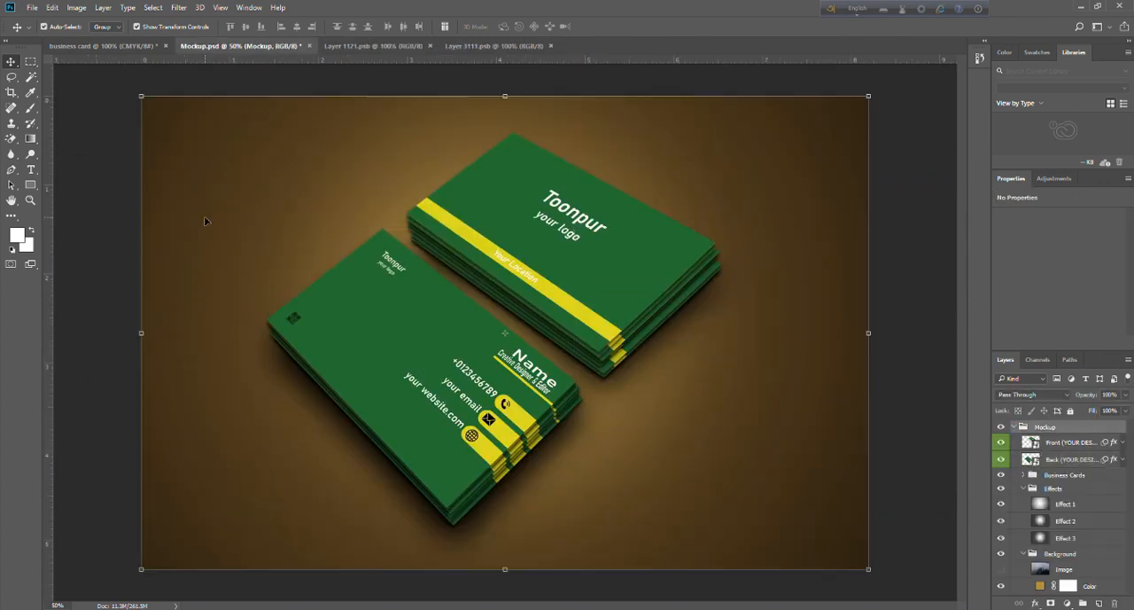
Recolor the Color fill layer in the mockup's Background group with the green sampled from the card, adjusted to a slightly brighter shade.
{"action": "left_click", "coordinate": [1044, 587]}
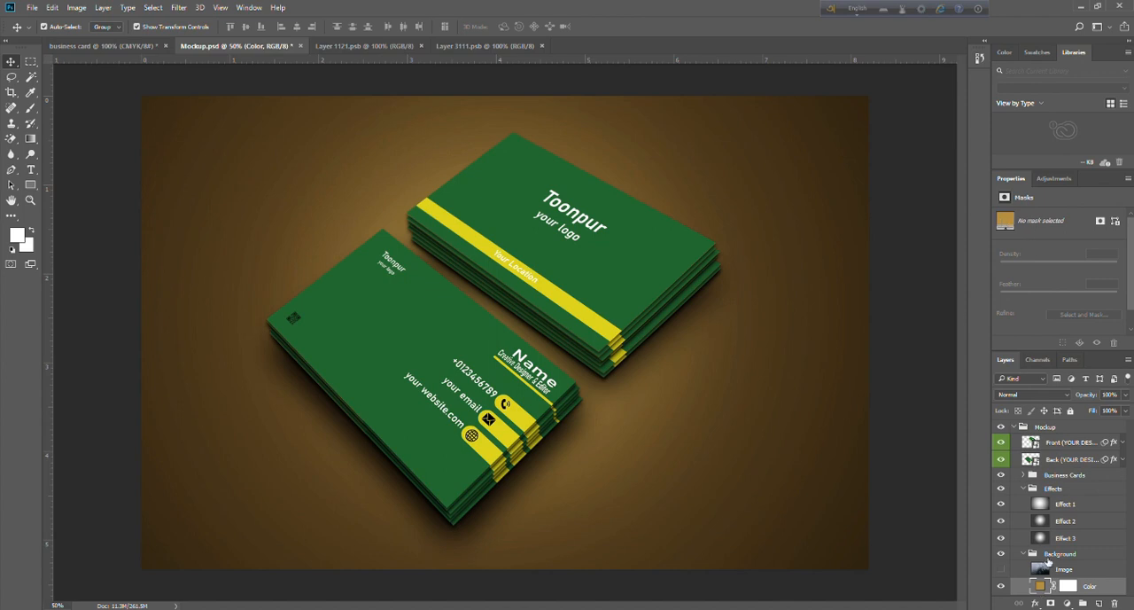
{"action": "double_click", "coordinate": [1039, 586]}
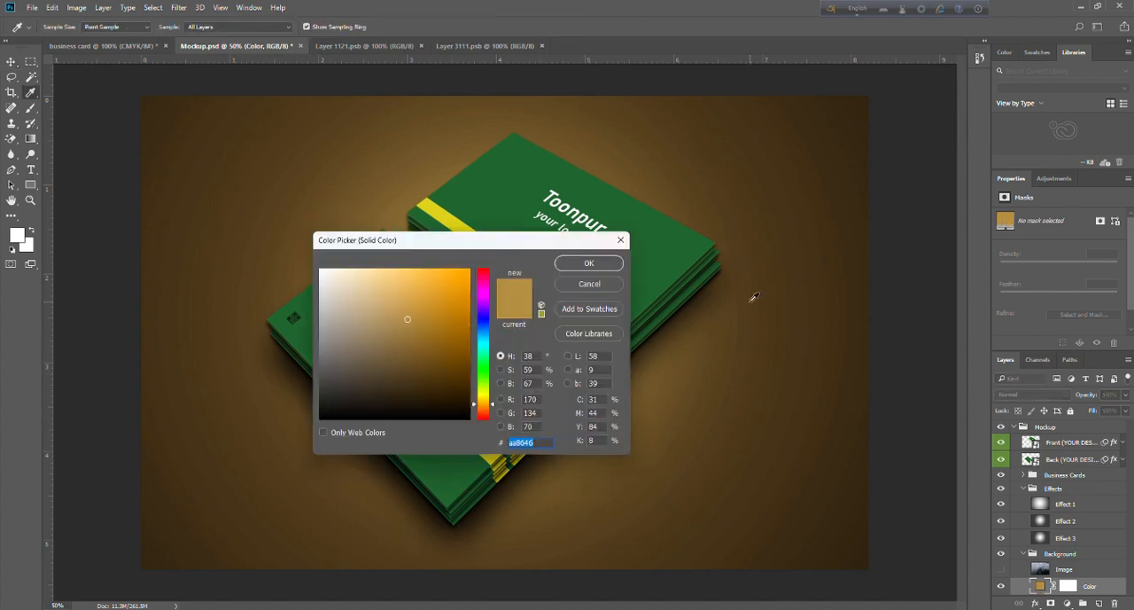
{"action": "left_click", "coordinate": [660, 269]}
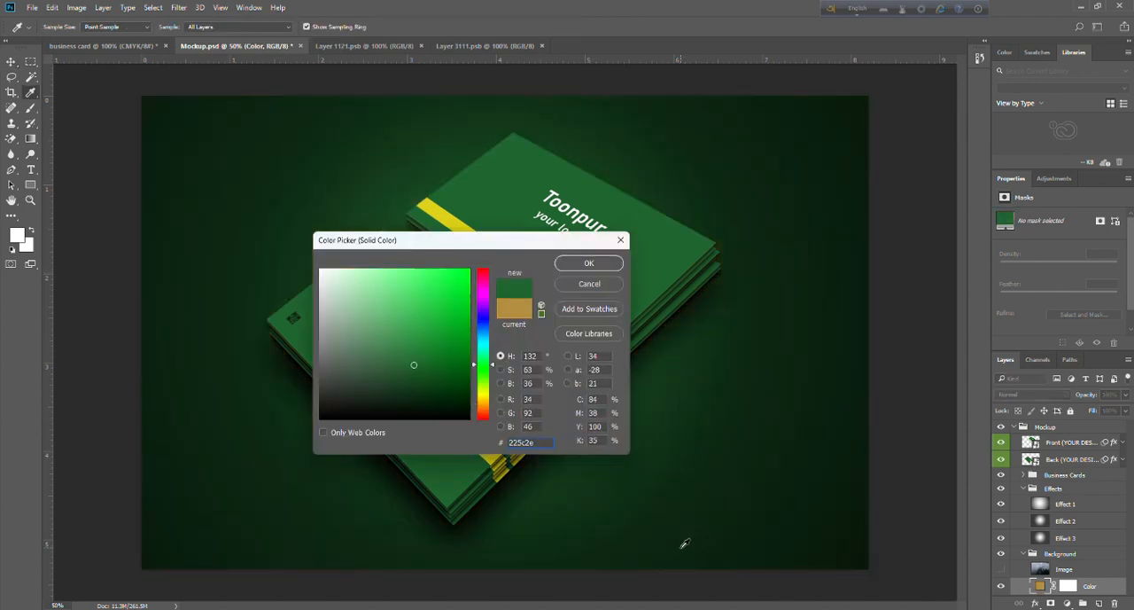
{"action": "left_click", "coordinate": [411, 353]}
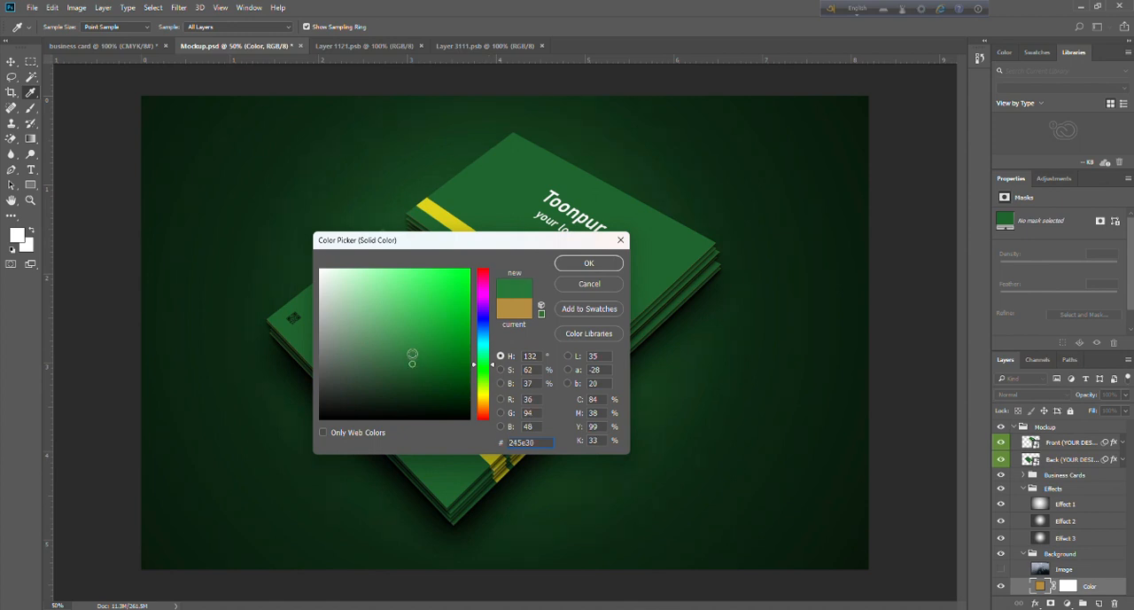
{"action": "left_click", "coordinate": [587, 263]}
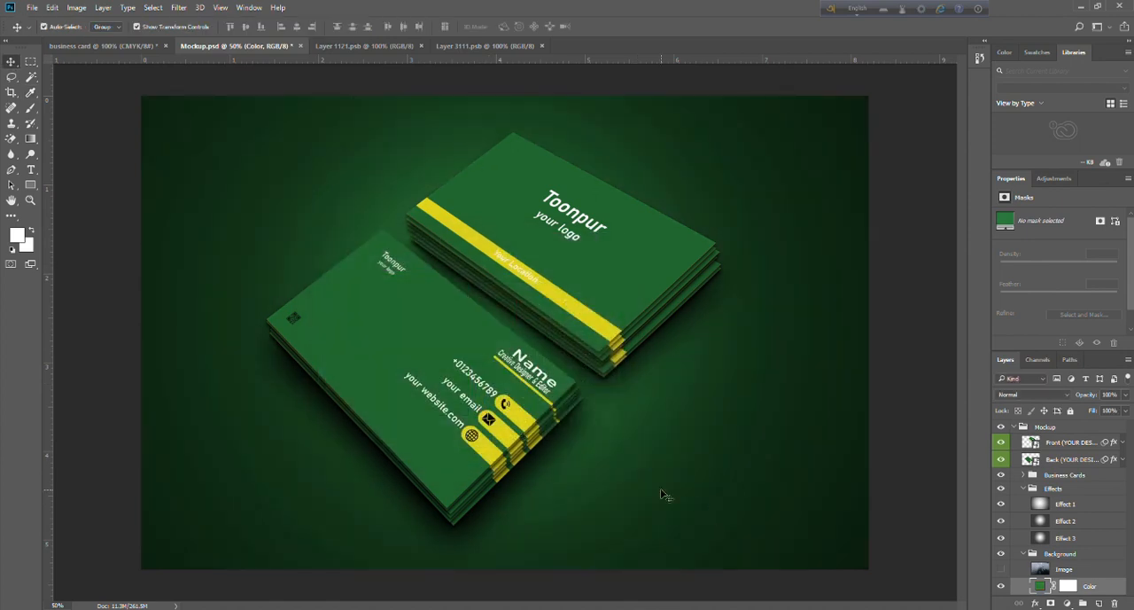